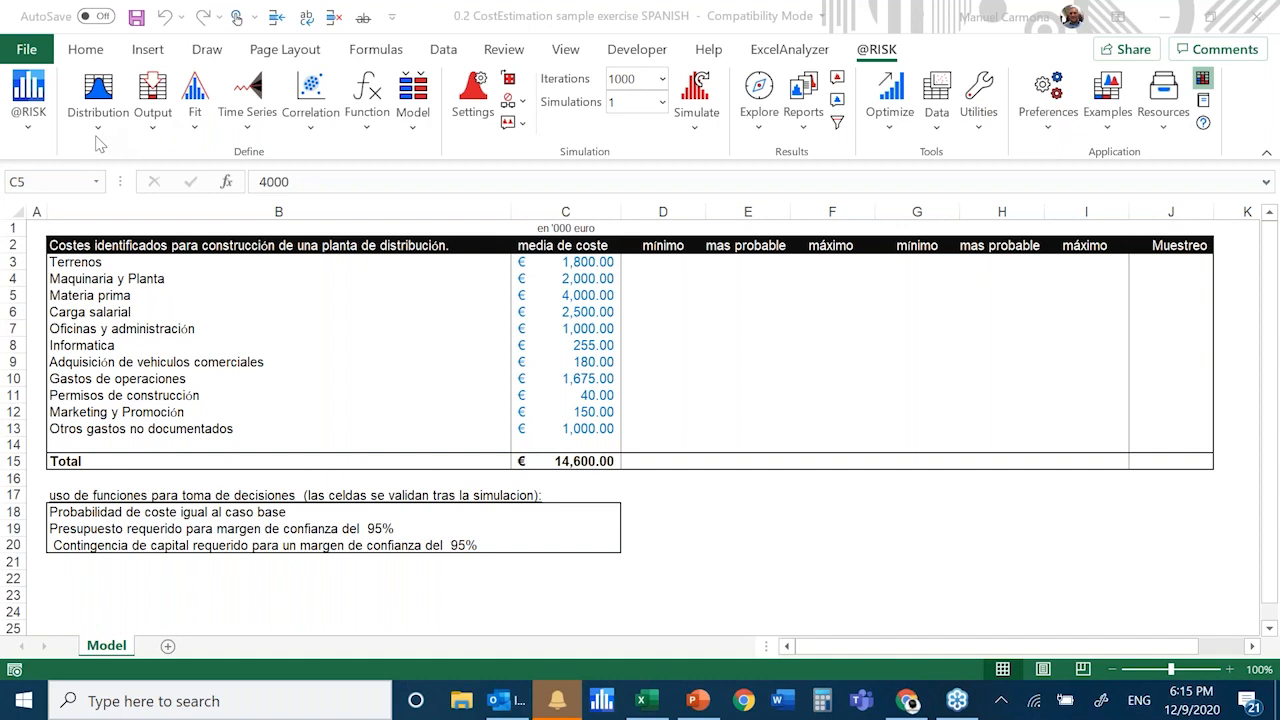
left_click(1048, 128)
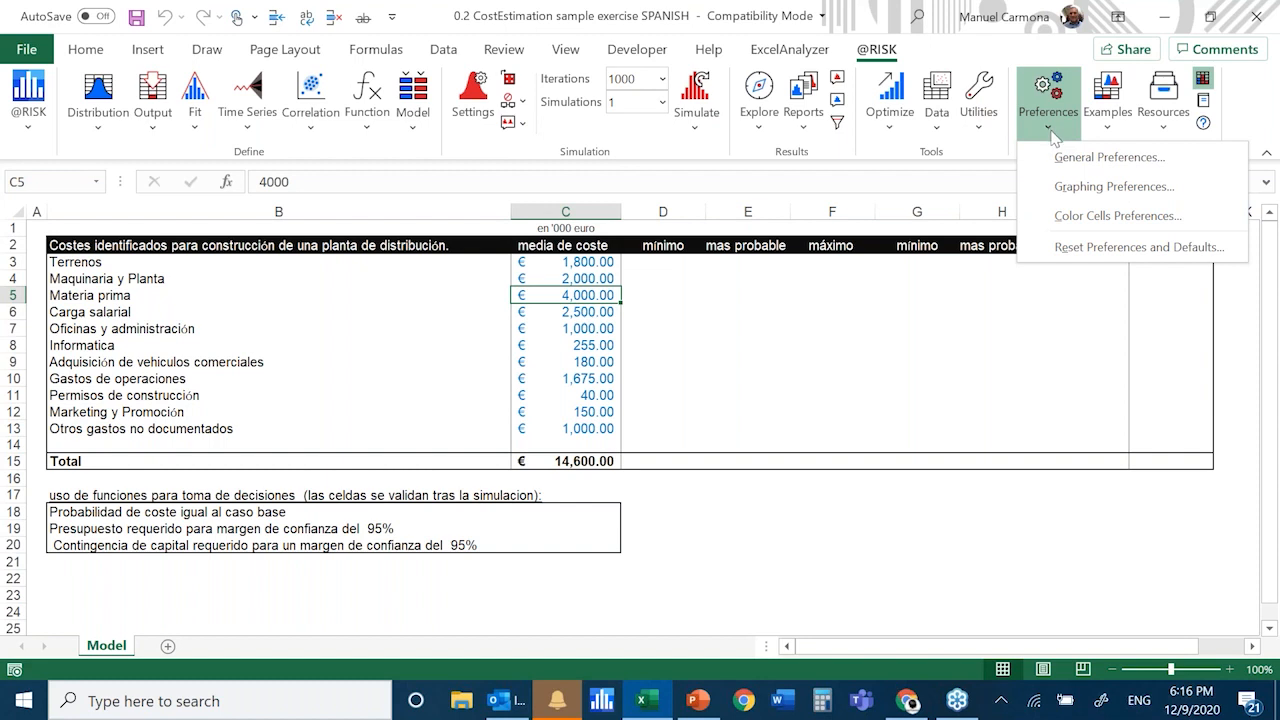
left_click(1101, 375)
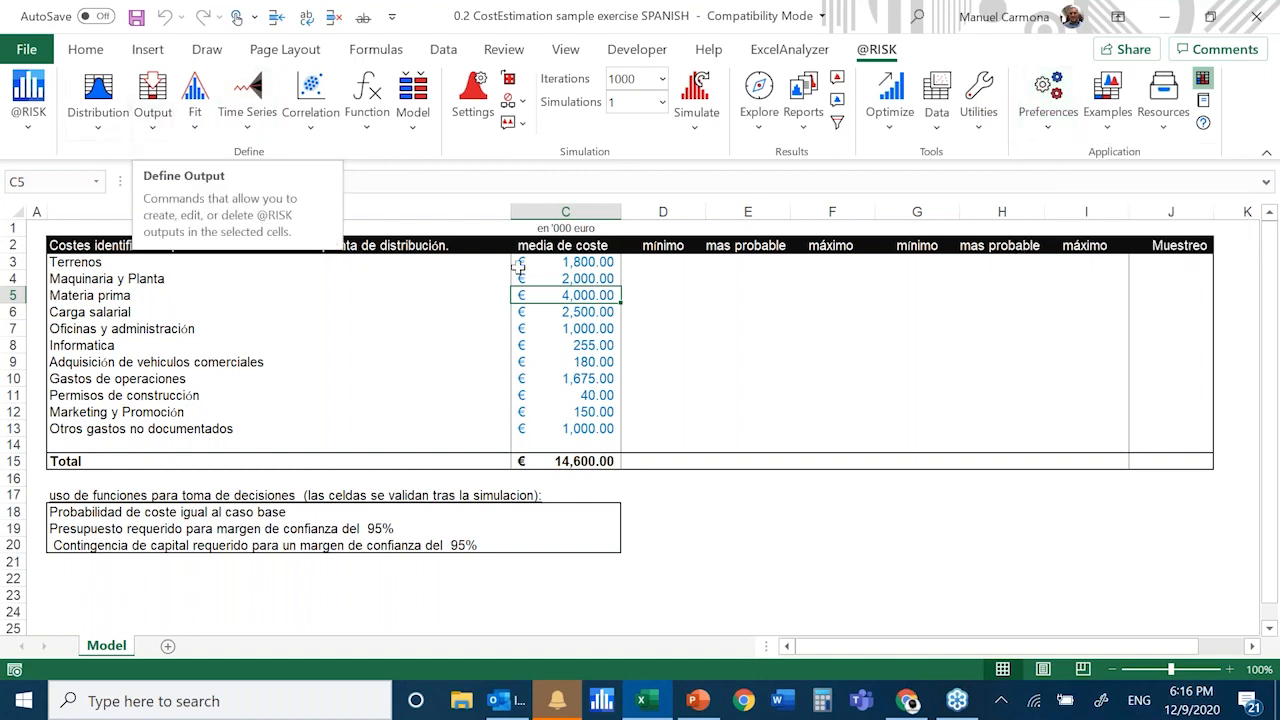
key("Up")
key("Up")
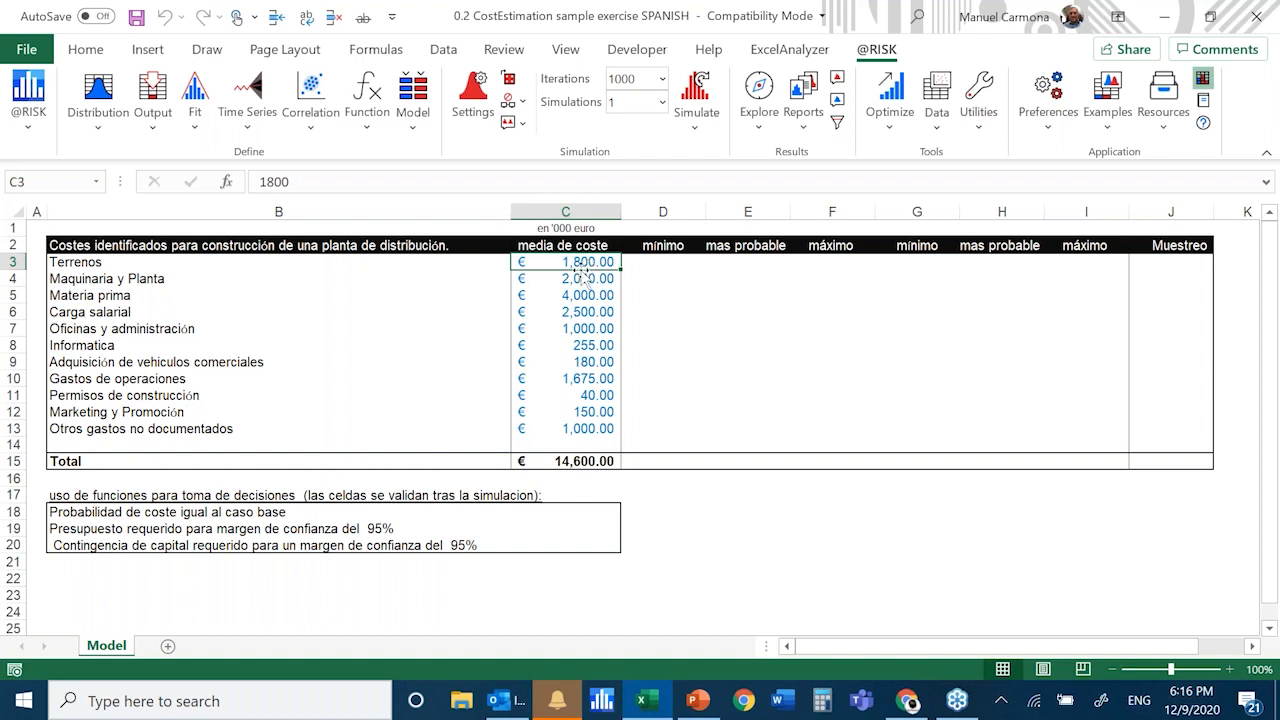
Review the construction cost items listed in column B, from Terrenos down to Marketing y Promoción
left_click_drag(100, 262, 285, 428)
left_click(327, 400)
left_click(94, 248)
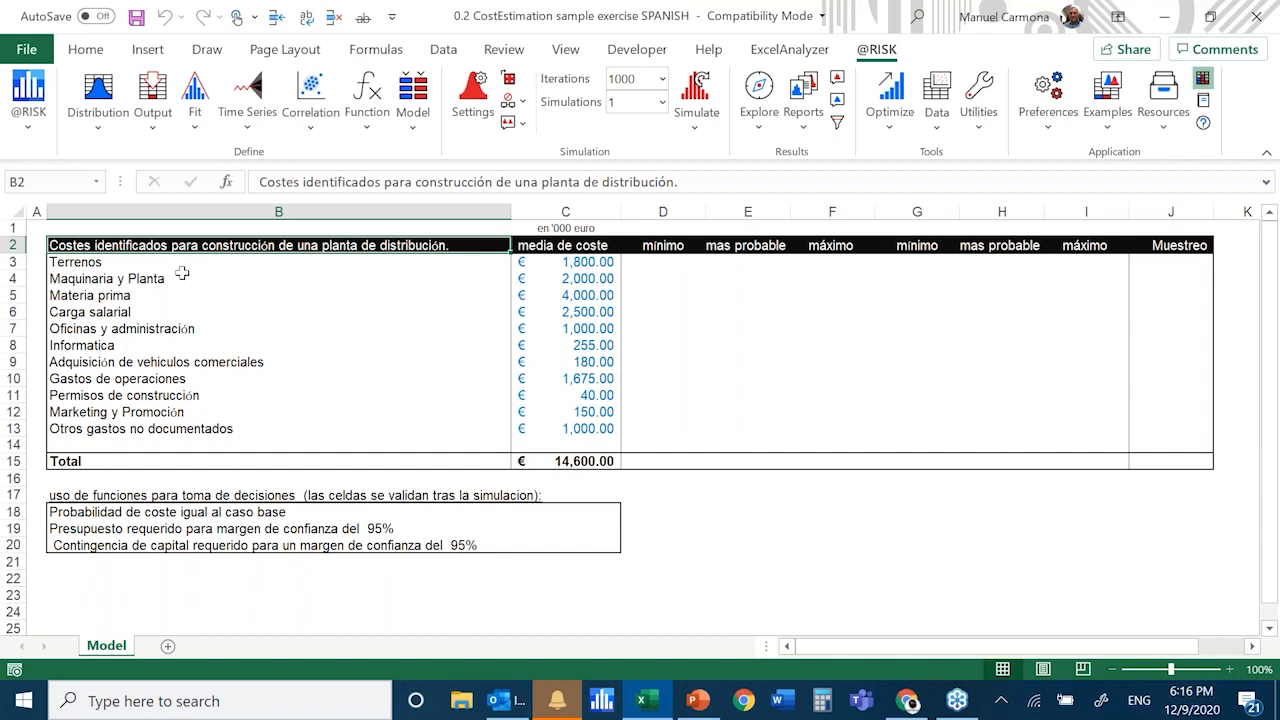
left_click(110, 263)
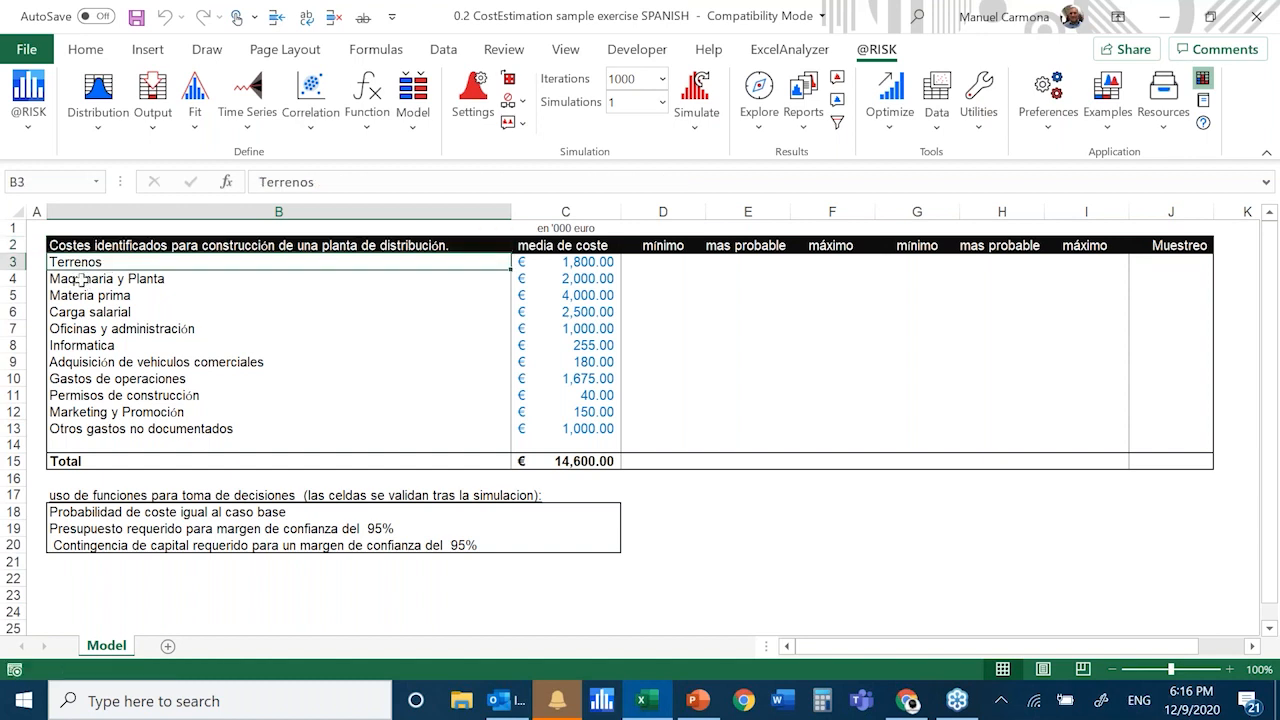
left_click(84, 282)
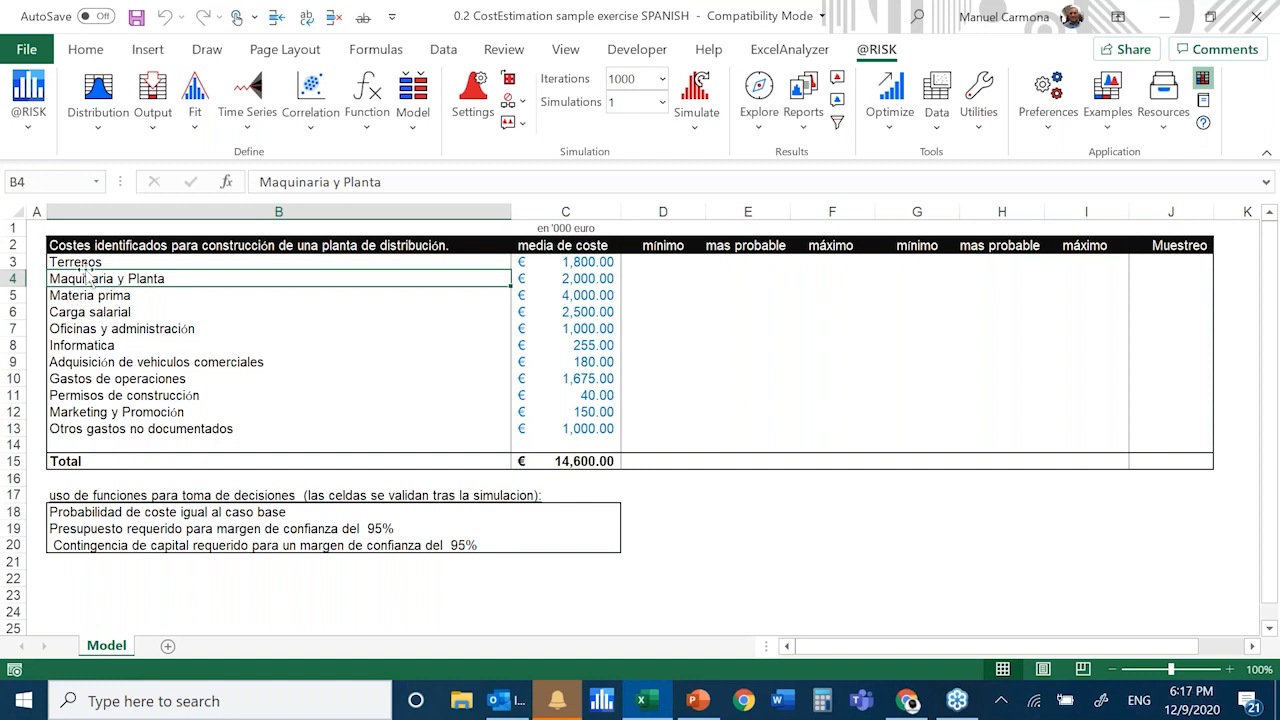
left_click(94, 261)
left_click(96, 280)
left_click(100, 295)
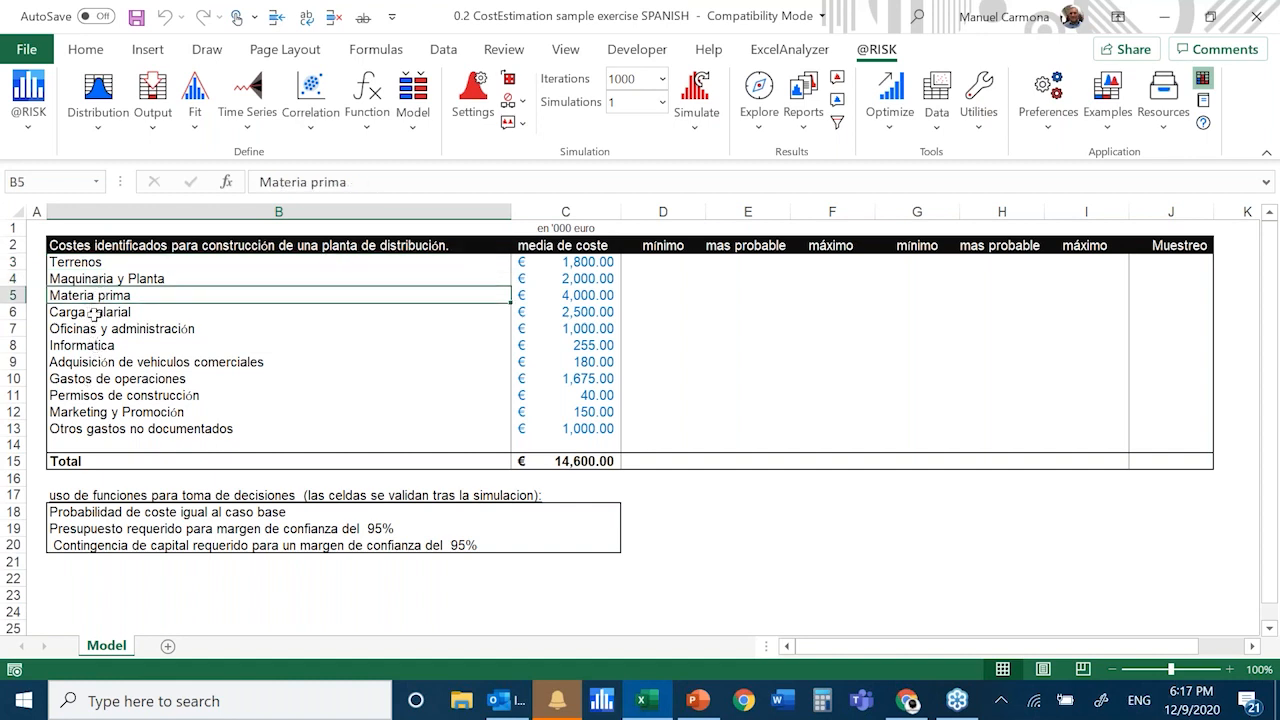
left_click(93, 312)
left_click(98, 329)
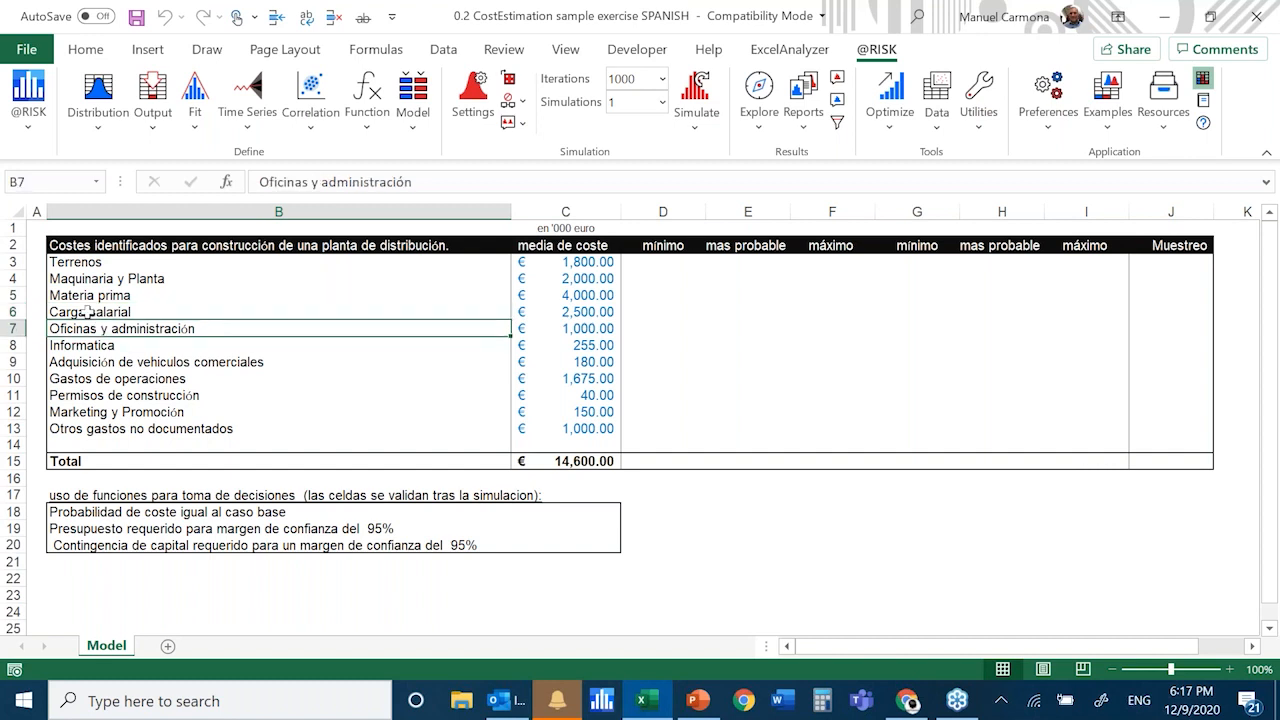
left_click(90, 314)
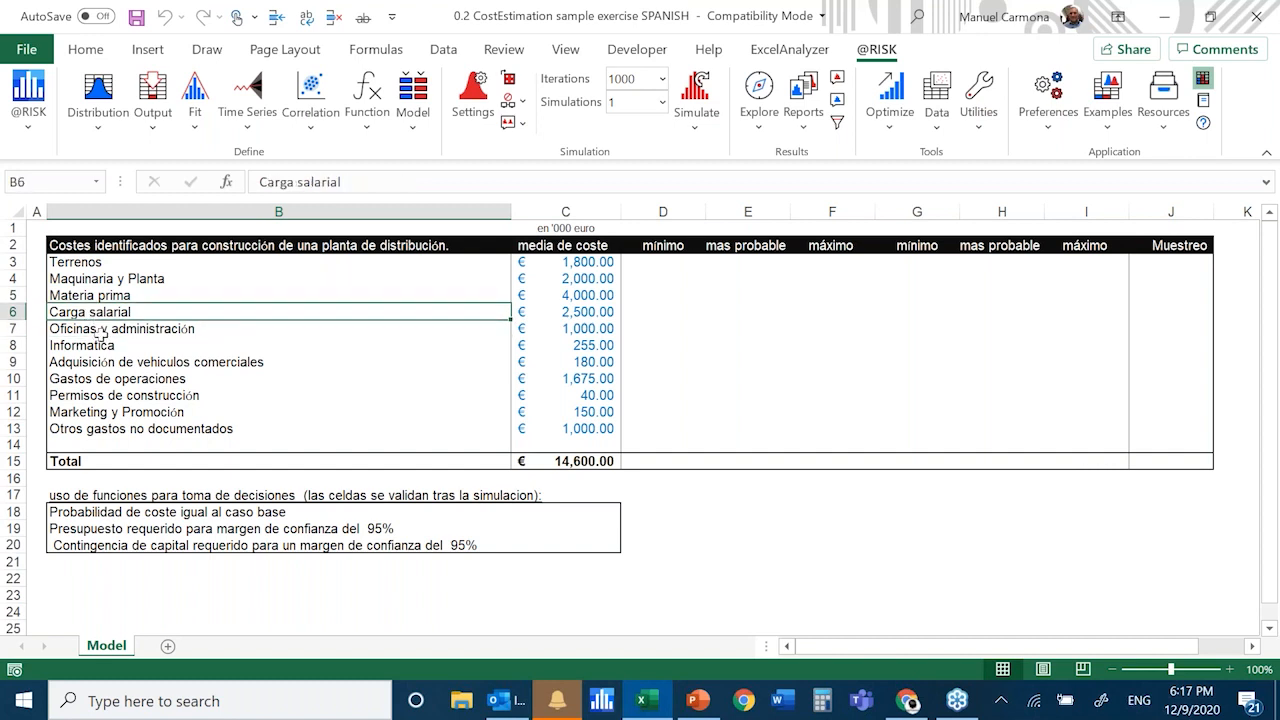
left_click(101, 334)
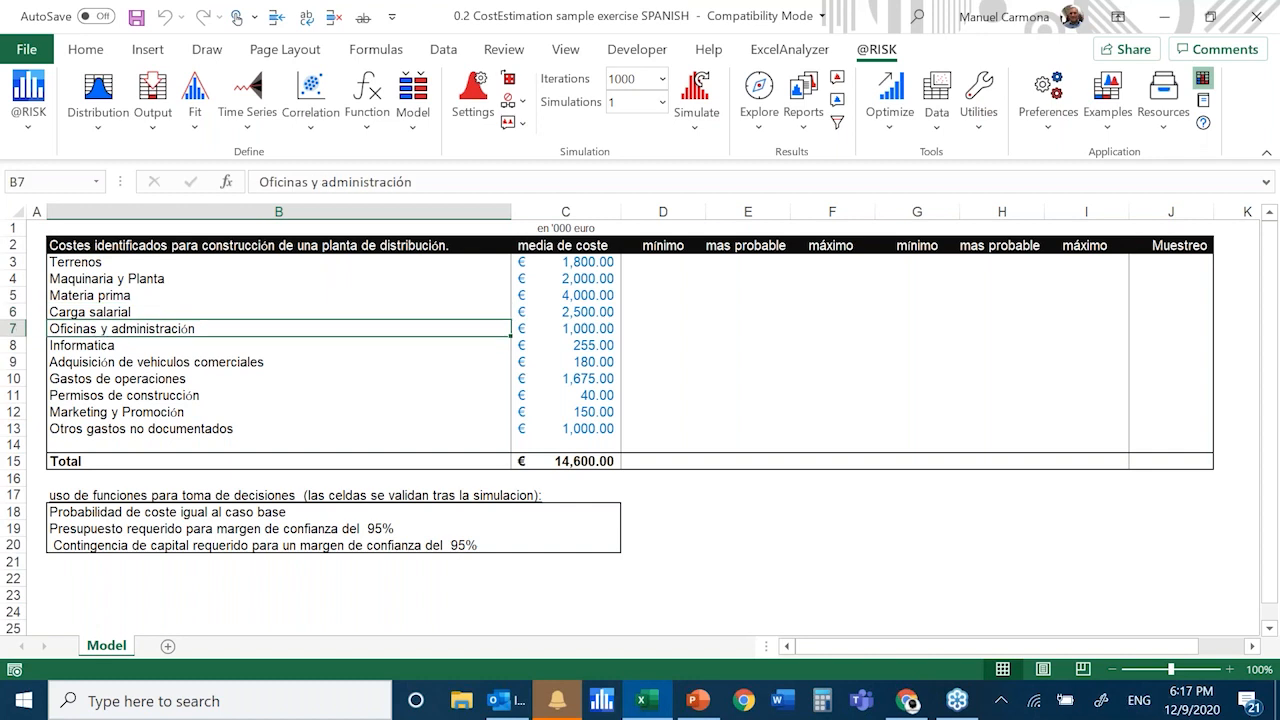
left_click(90, 346)
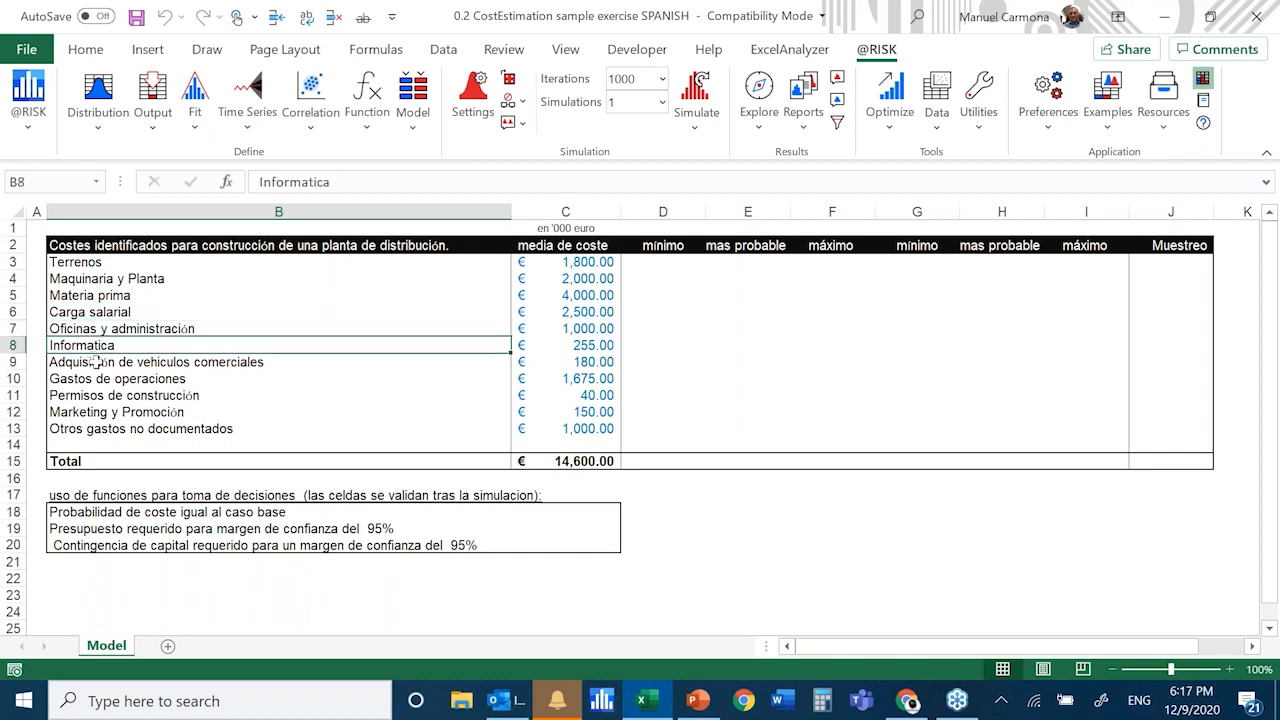
left_click(98, 358)
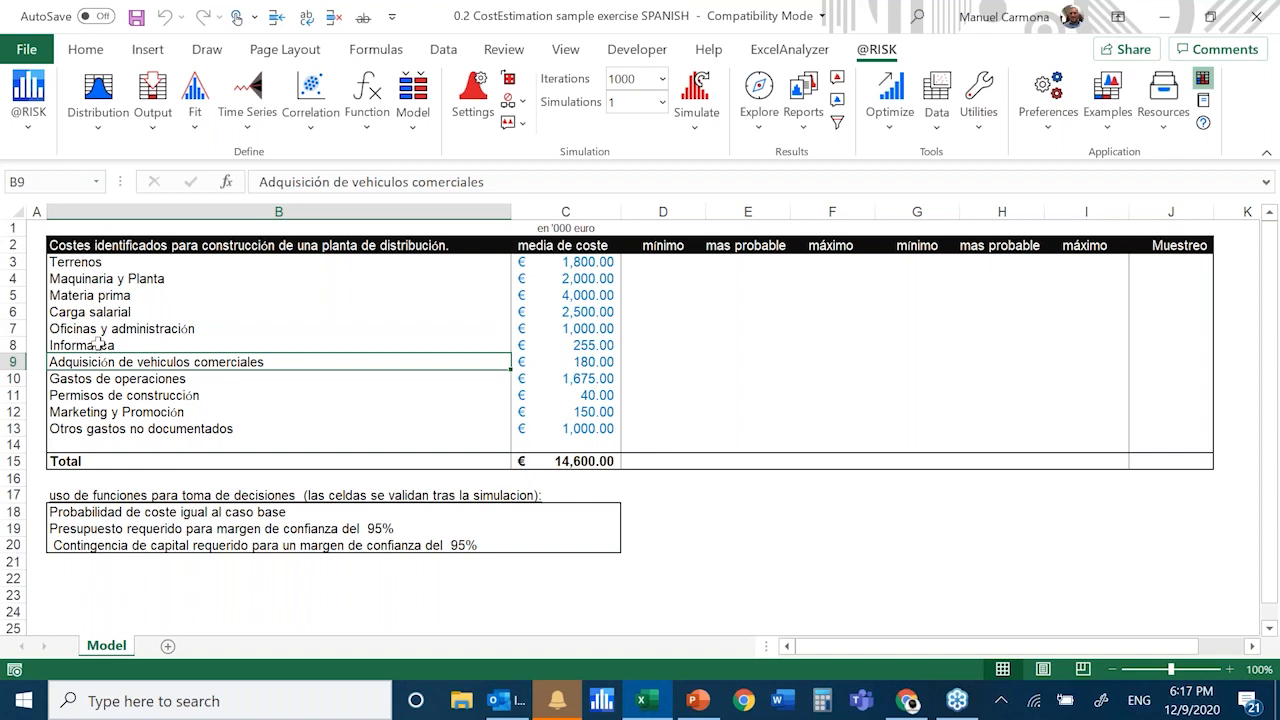
left_click(100, 350)
left_click(106, 362)
left_click(111, 381)
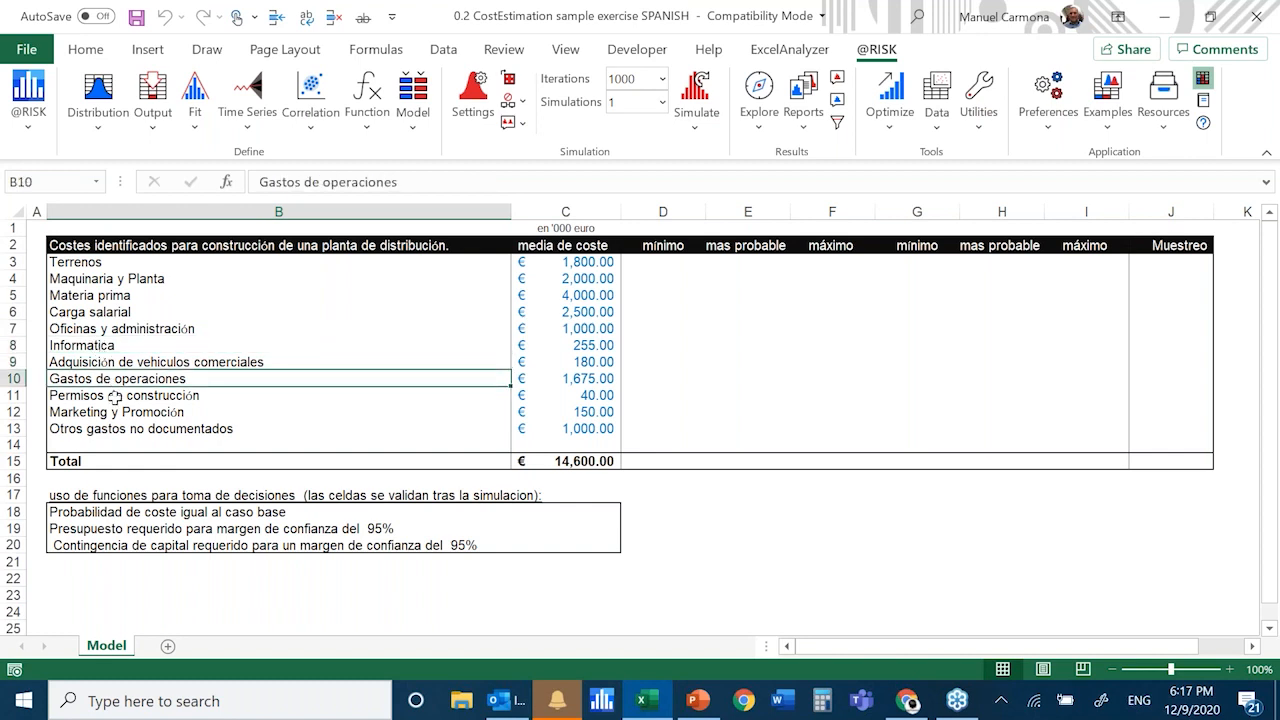
left_click(115, 397)
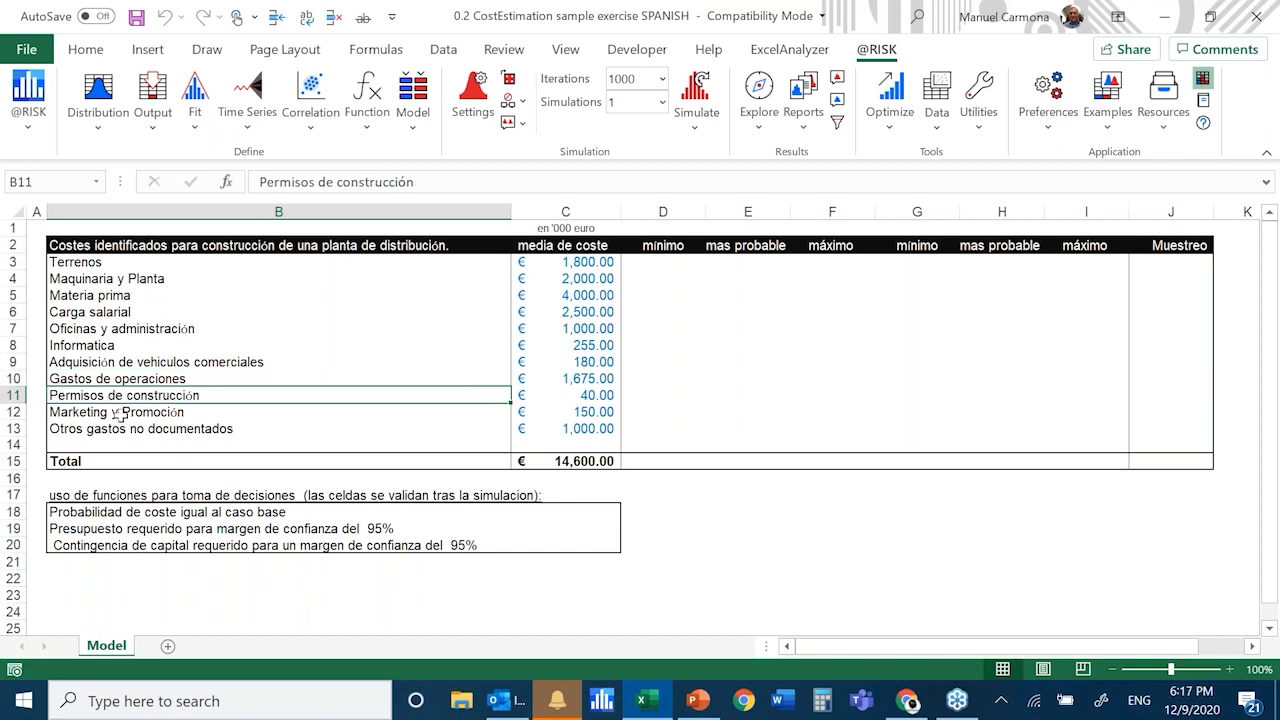
left_click(118, 412)
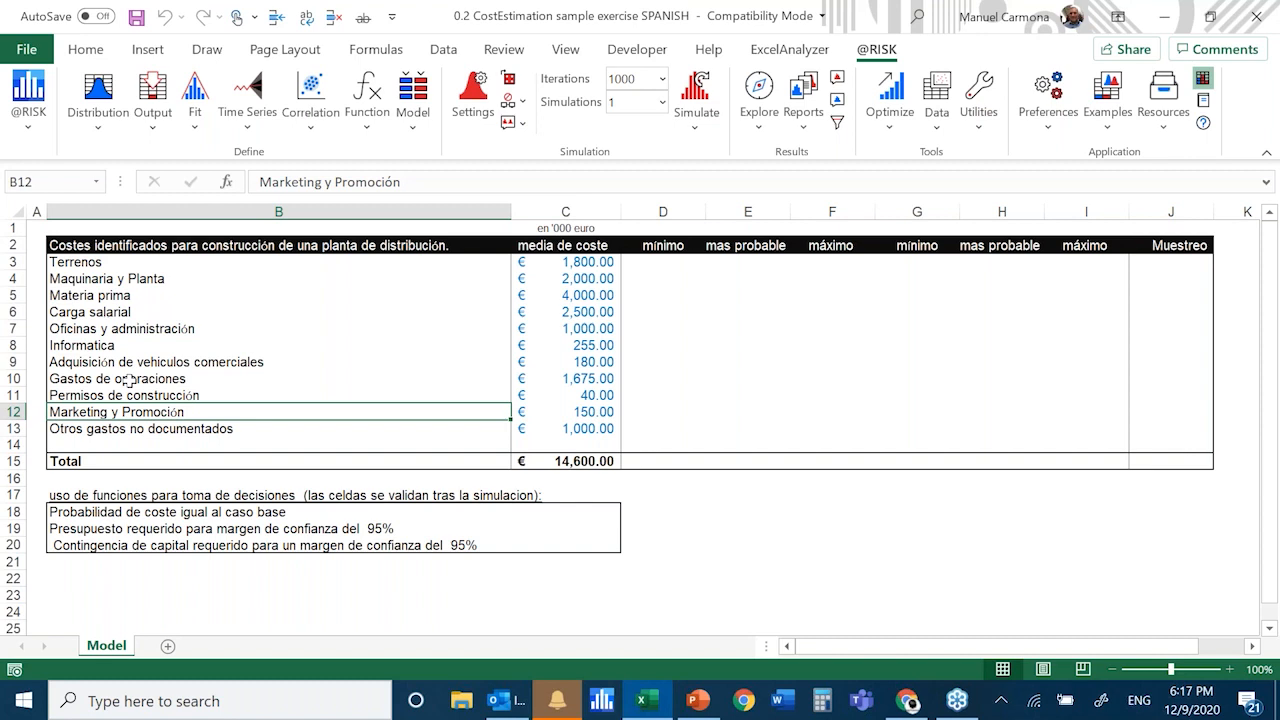
Examine the mean cost column: its unit note in C1, the individual costs in C3:C13 and the total formula in C15
left_click(113, 262)
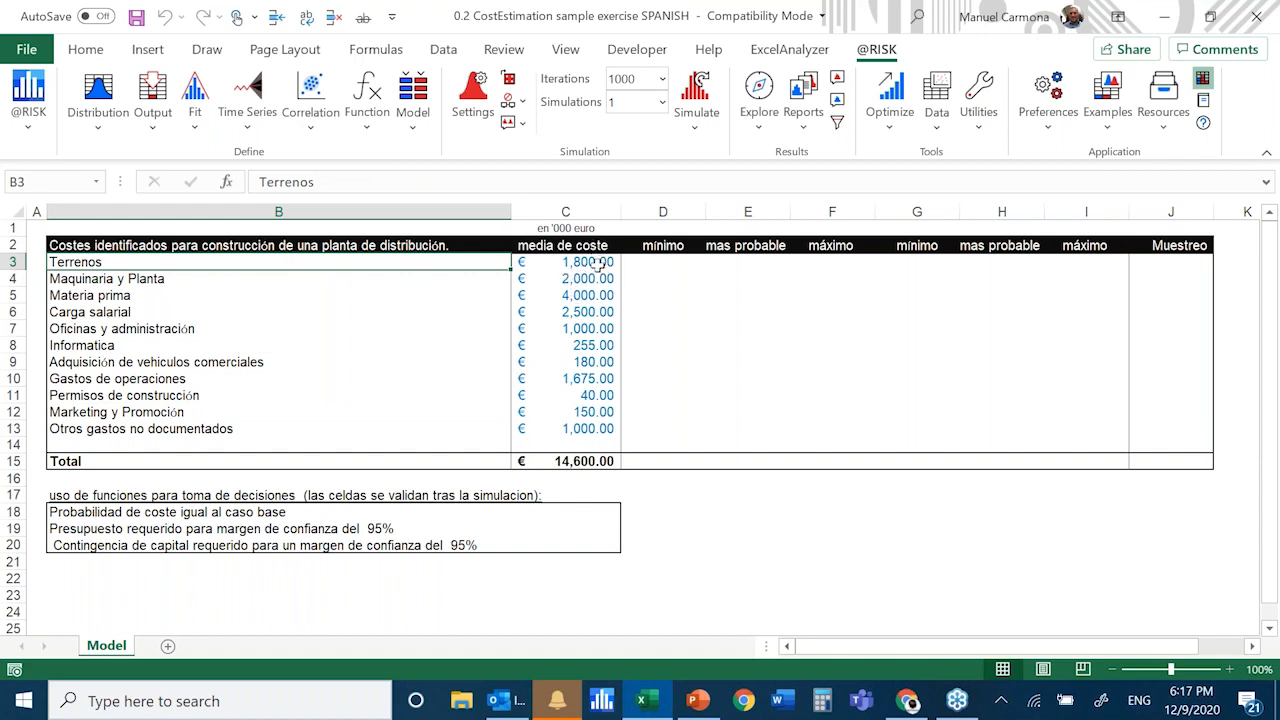
left_click(562, 277)
left_click(575, 230)
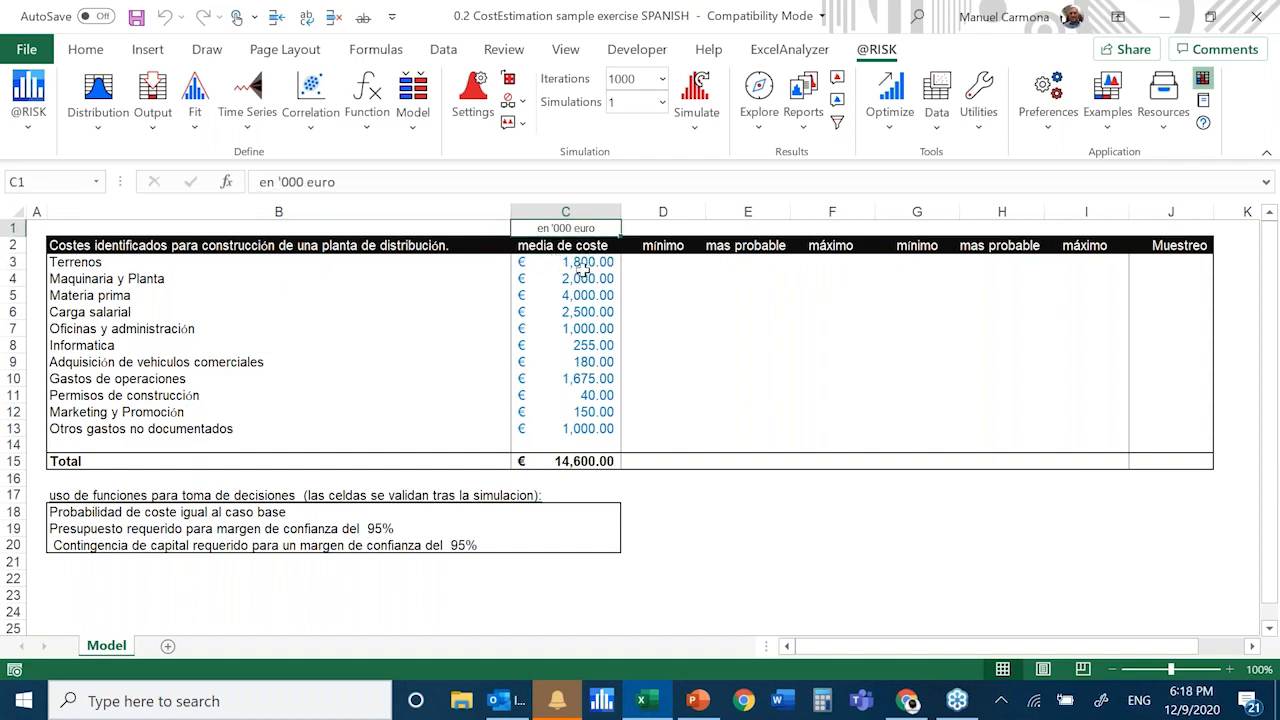
left_click(583, 262)
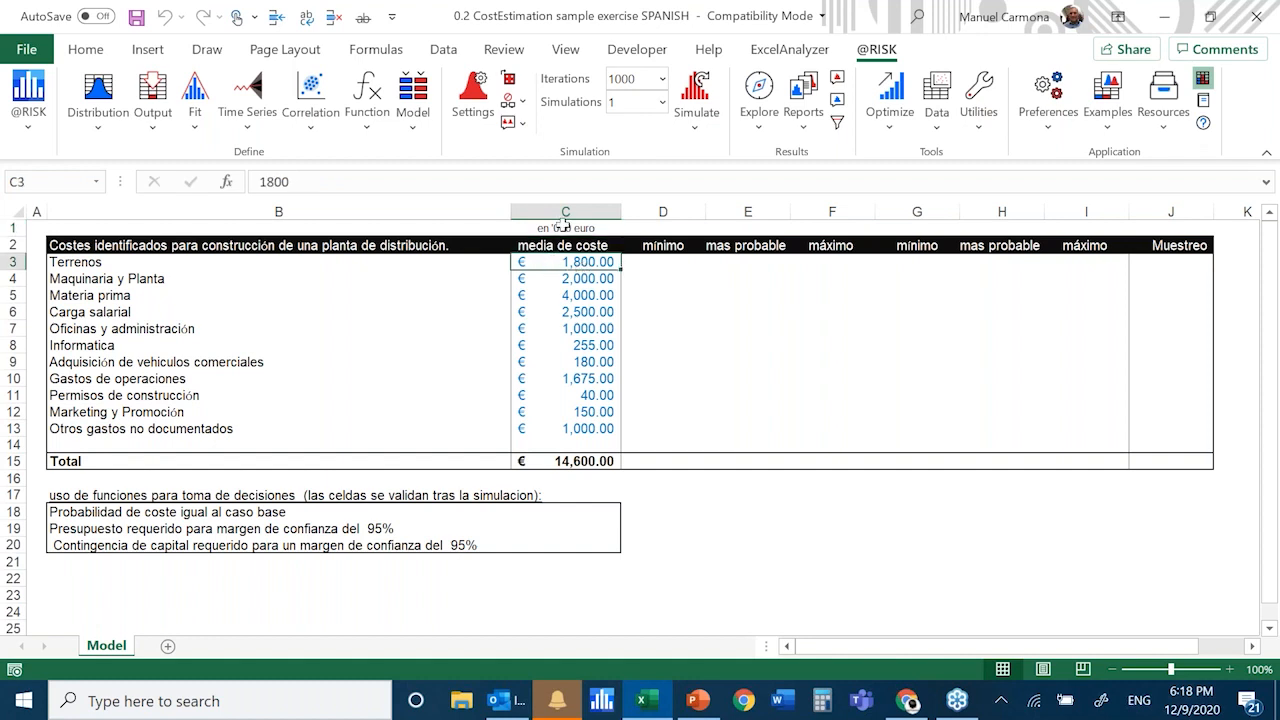
left_click(562, 226)
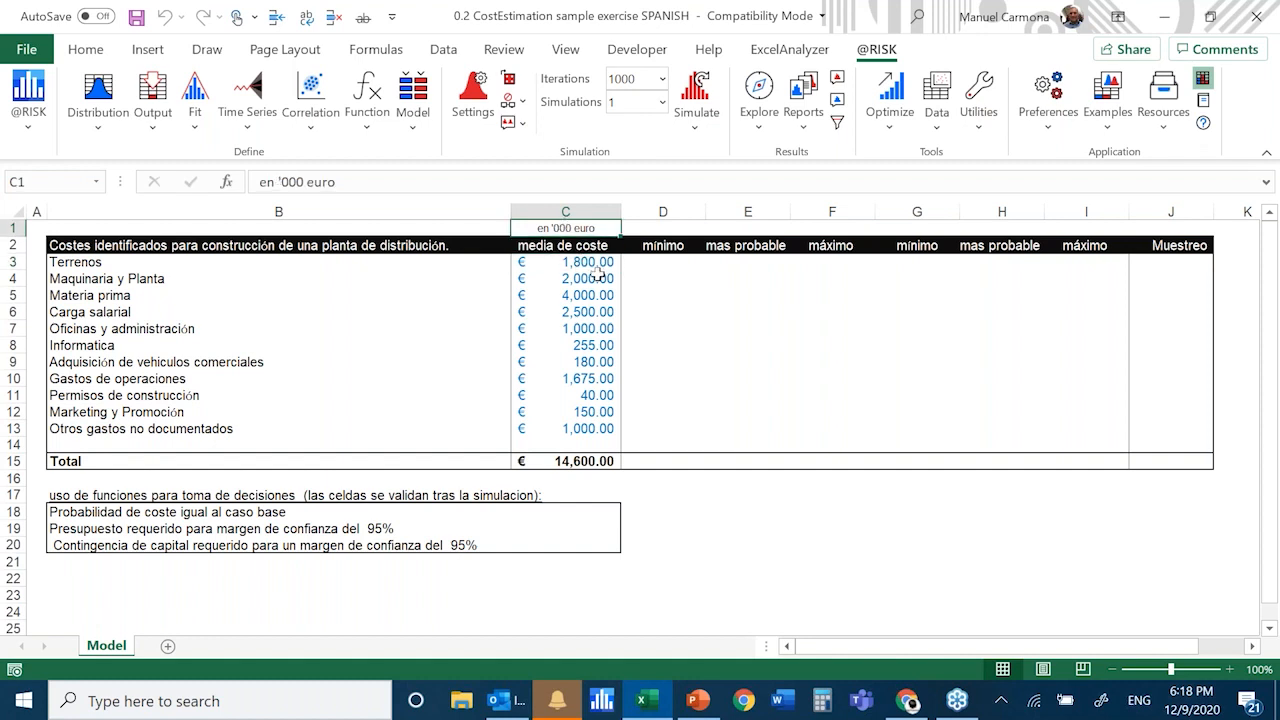
left_click(597, 281)
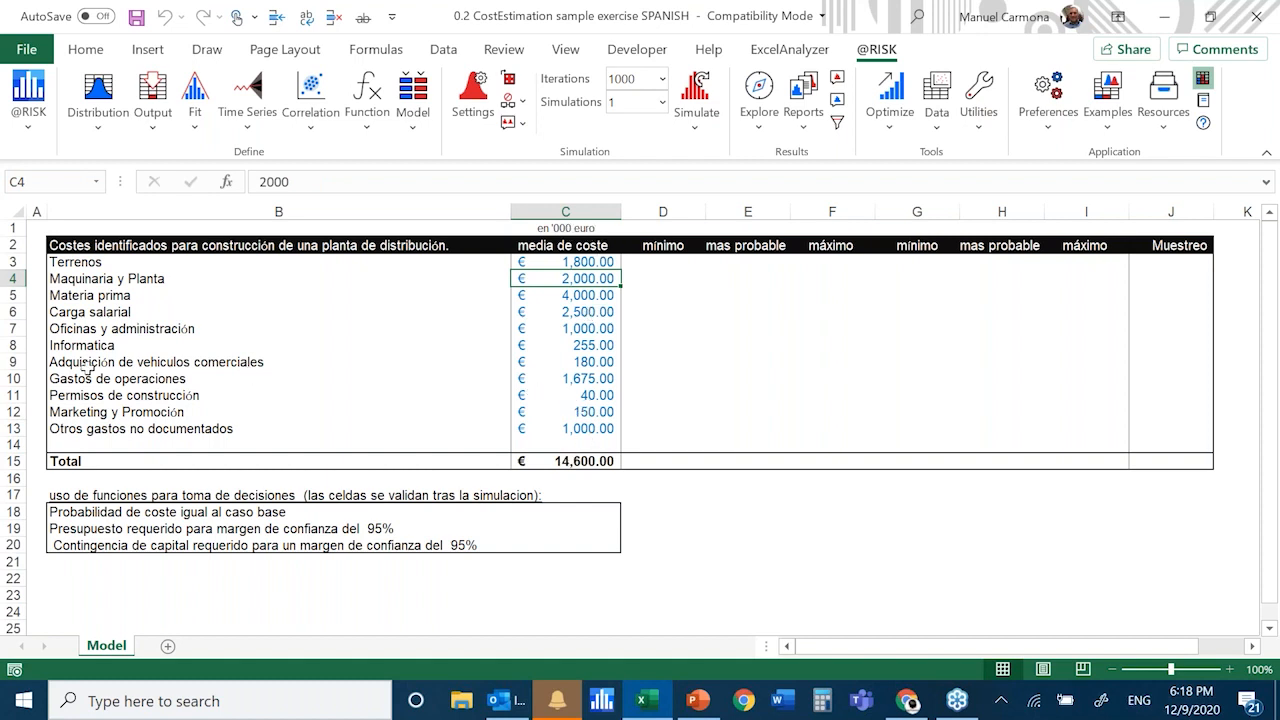
left_click(586, 259)
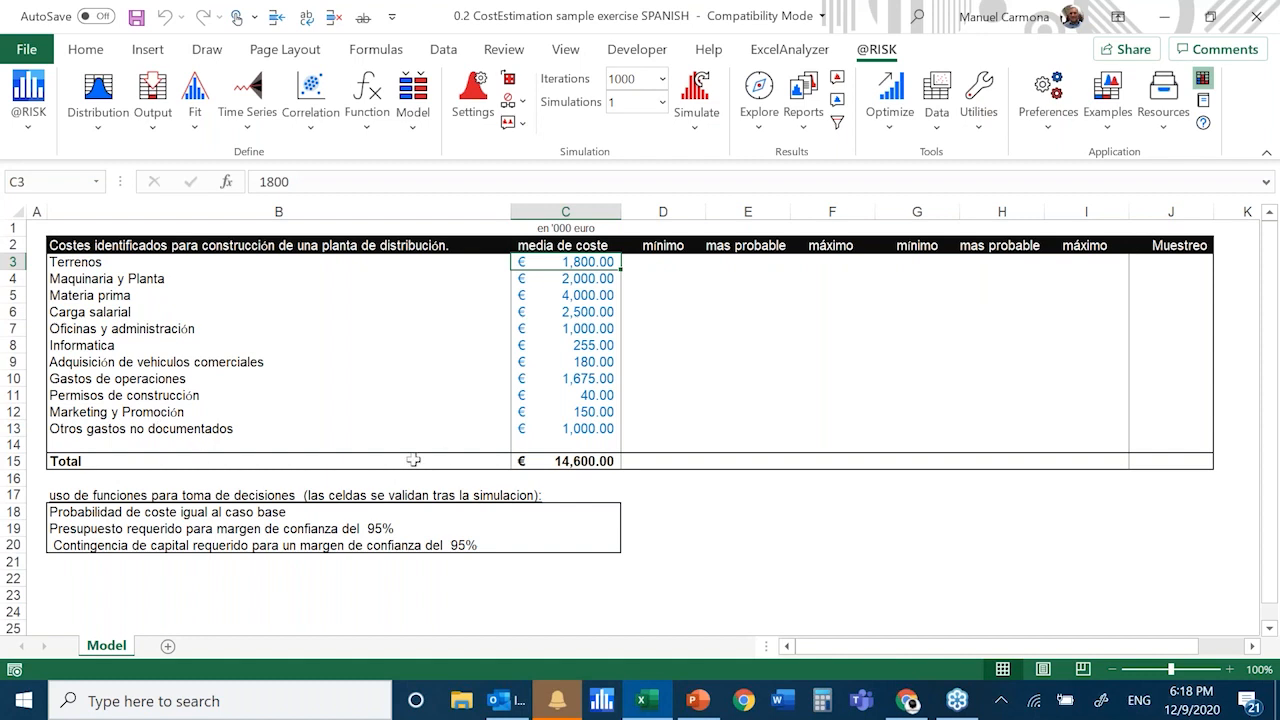
left_click(570, 460)
left_click_drag(565, 262, 566, 430)
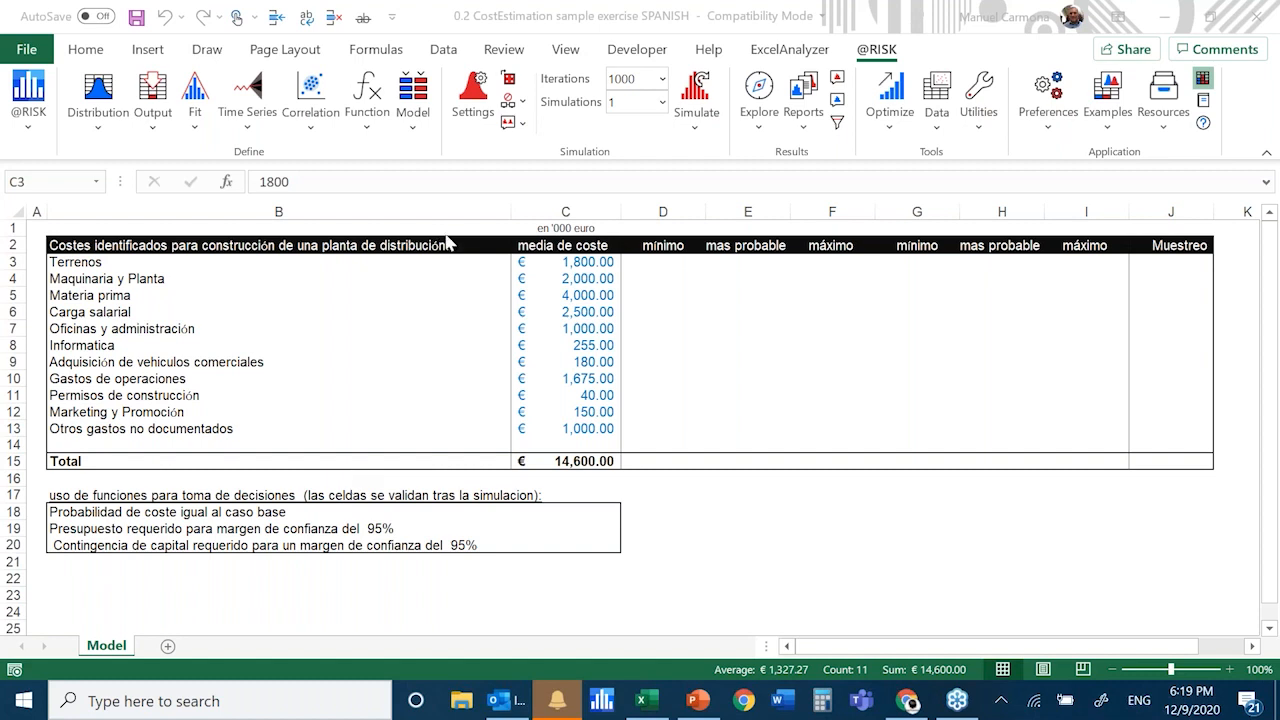
key("ctrl+v")
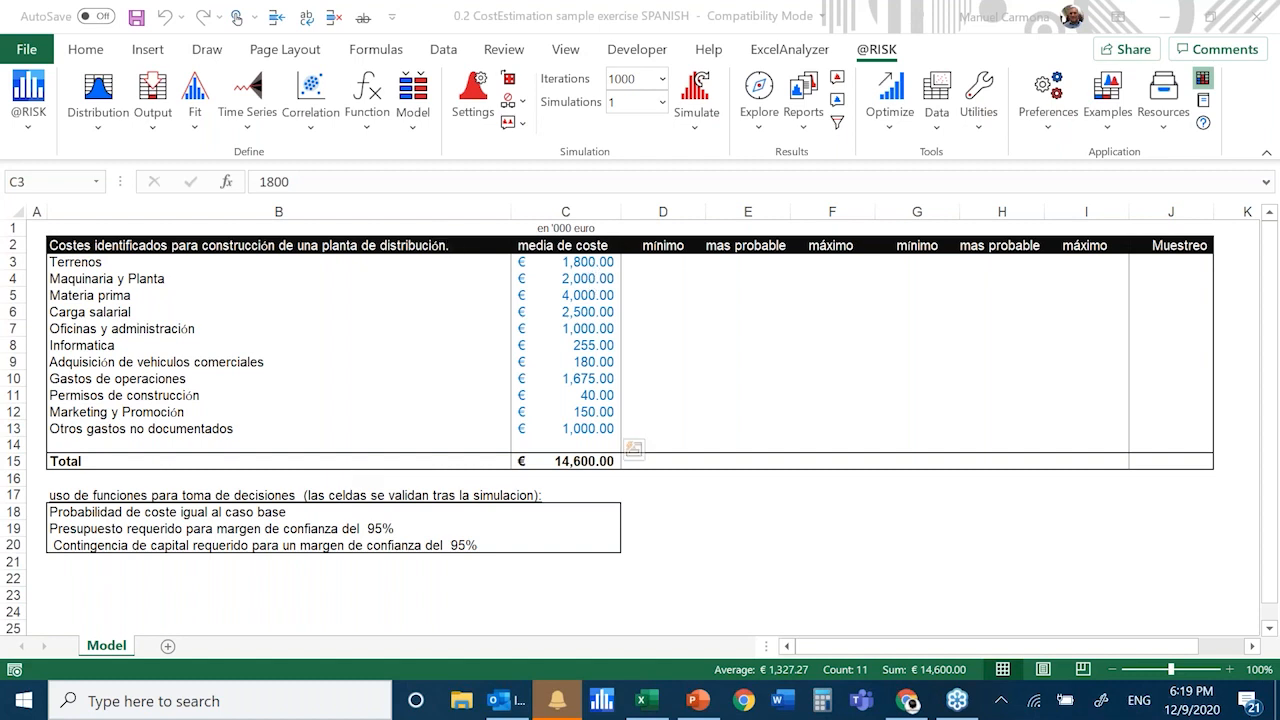
left_click(587, 263)
key("Down")
key("Down")
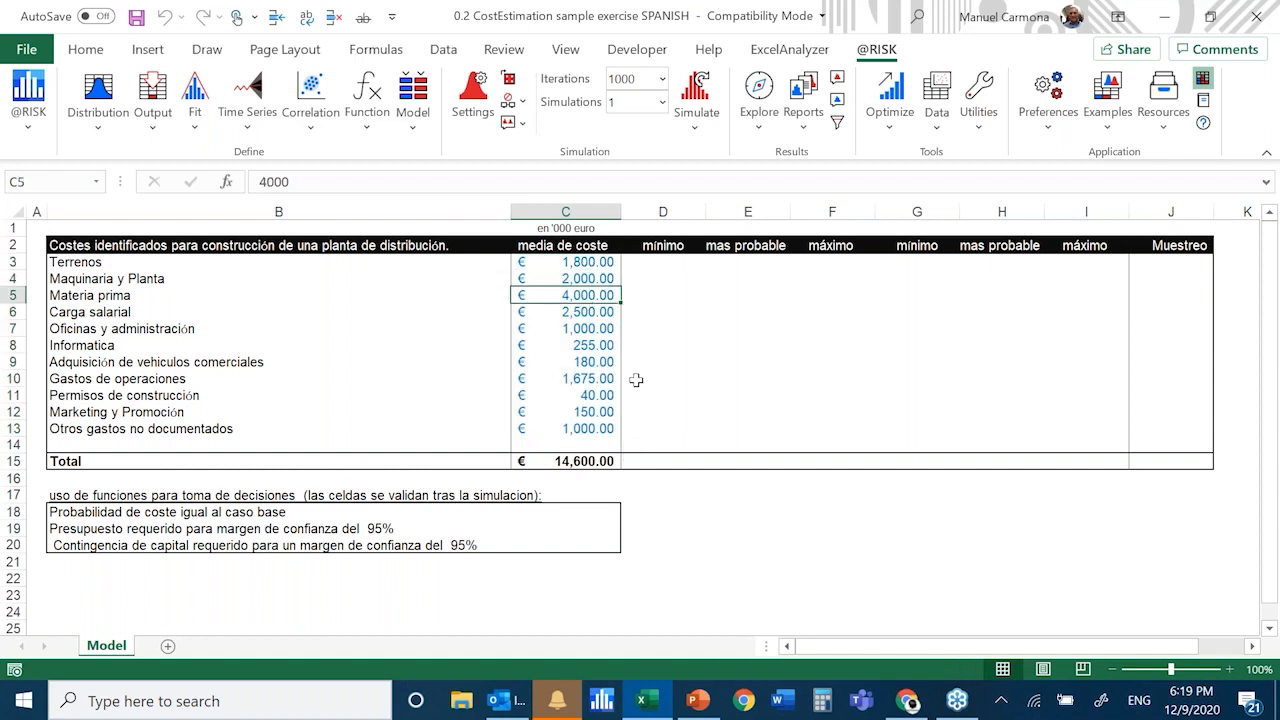
left_click(581, 264)
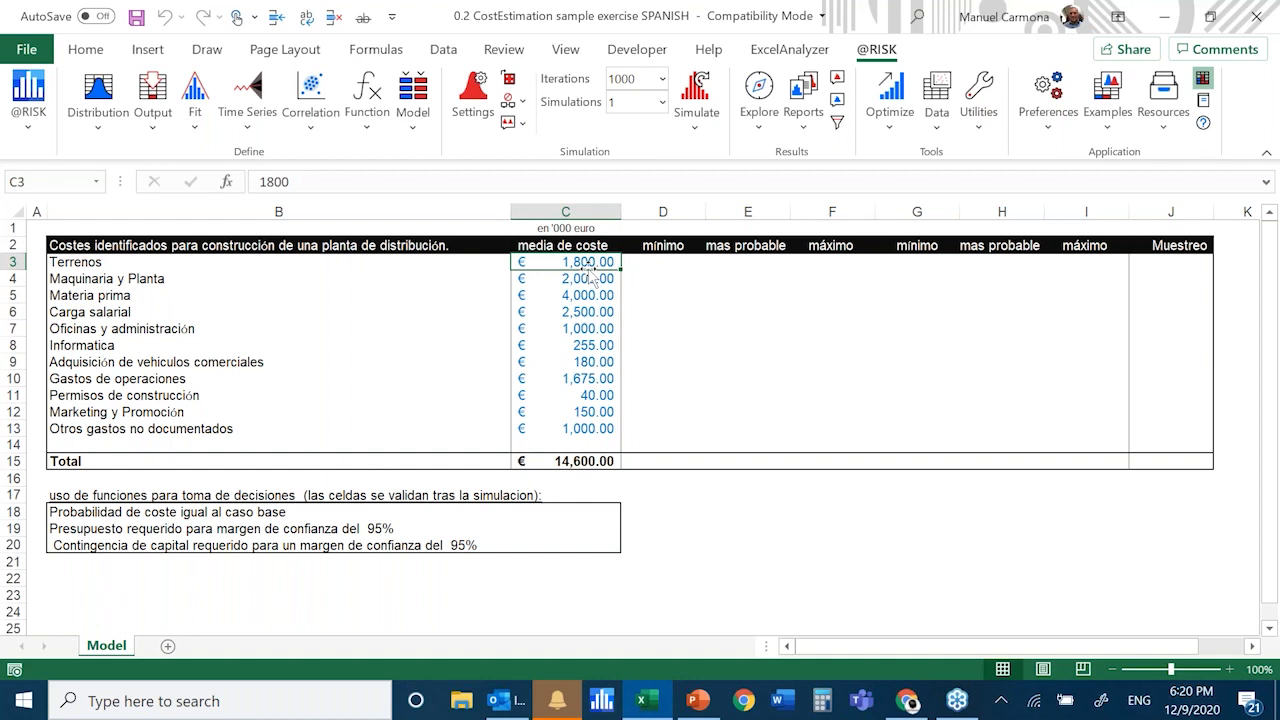
left_click(590, 458)
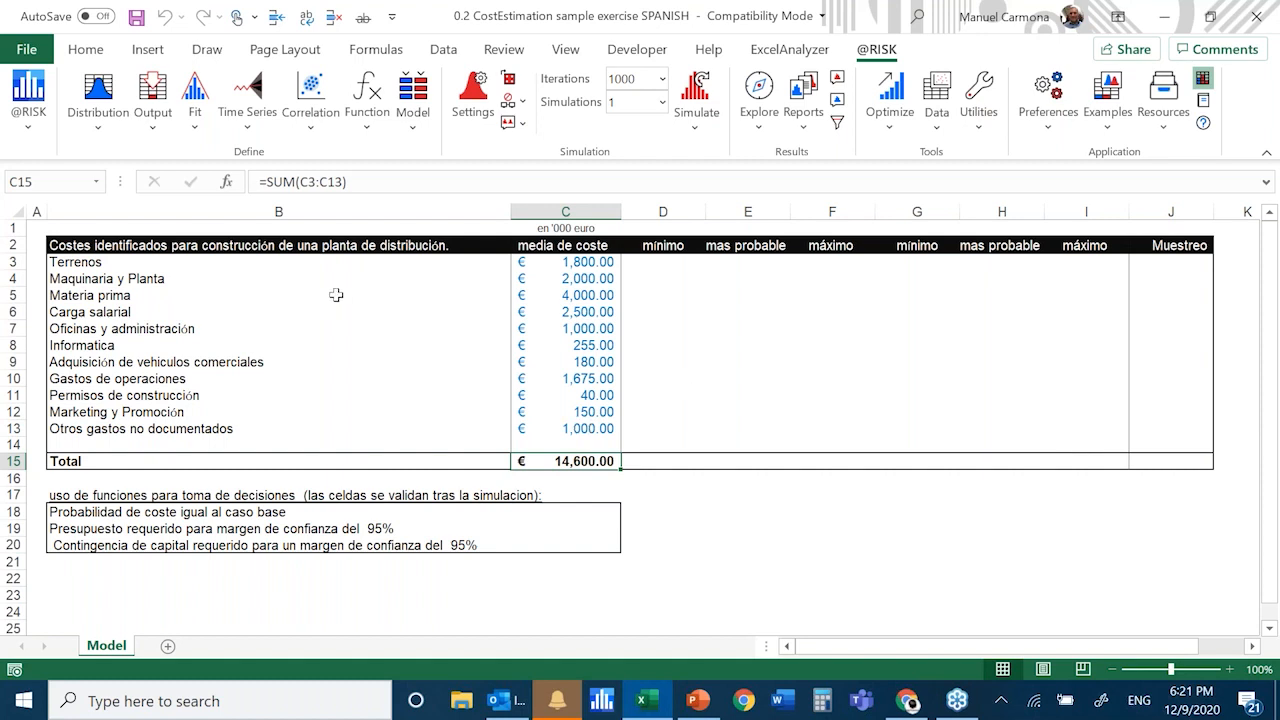
Examine the table title and the first set of mínimo, mas probable and máximo headings in D2:F2
left_click(247, 248)
left_click(814, 295)
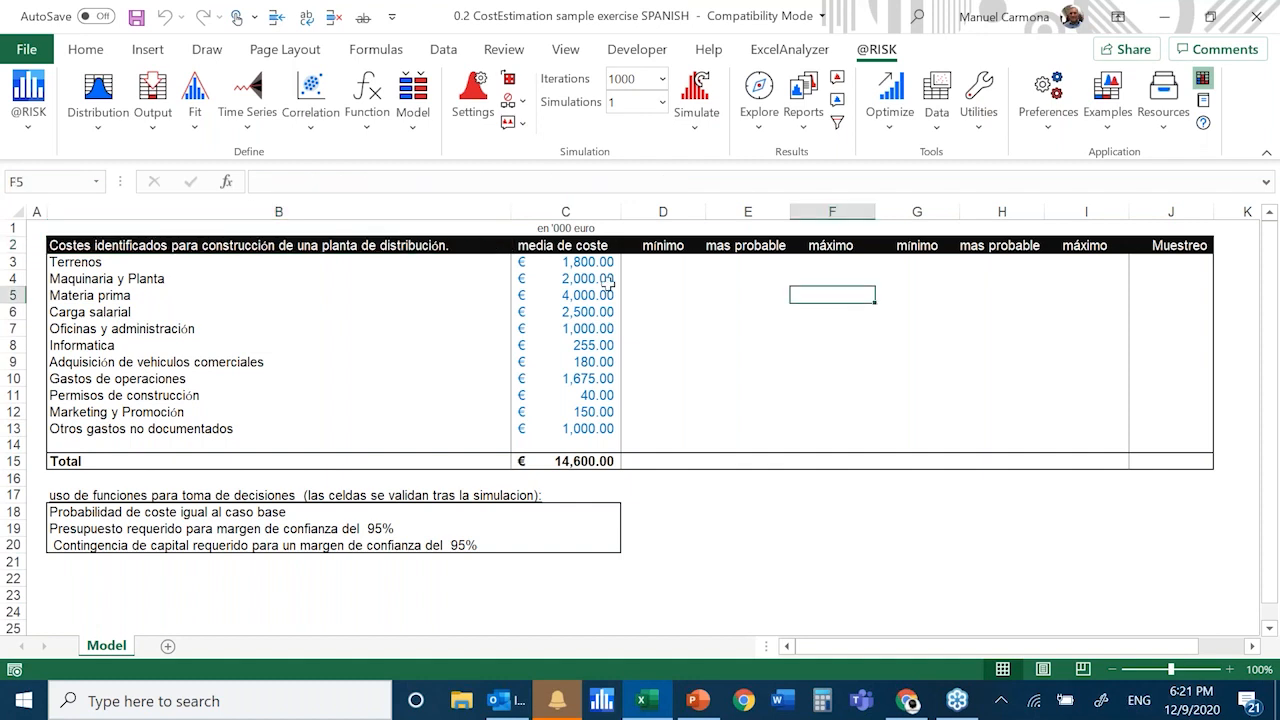
left_click(666, 274)
left_click_drag(660, 243, 826, 246)
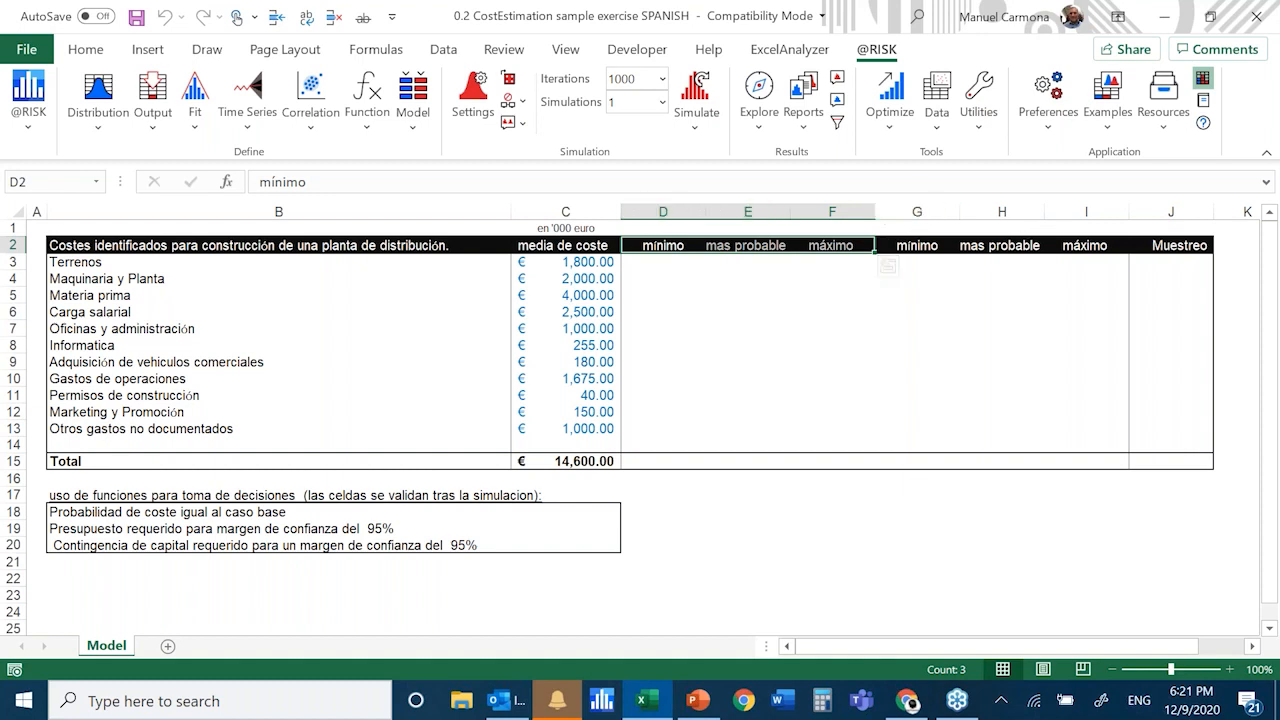
left_click(1065, 359)
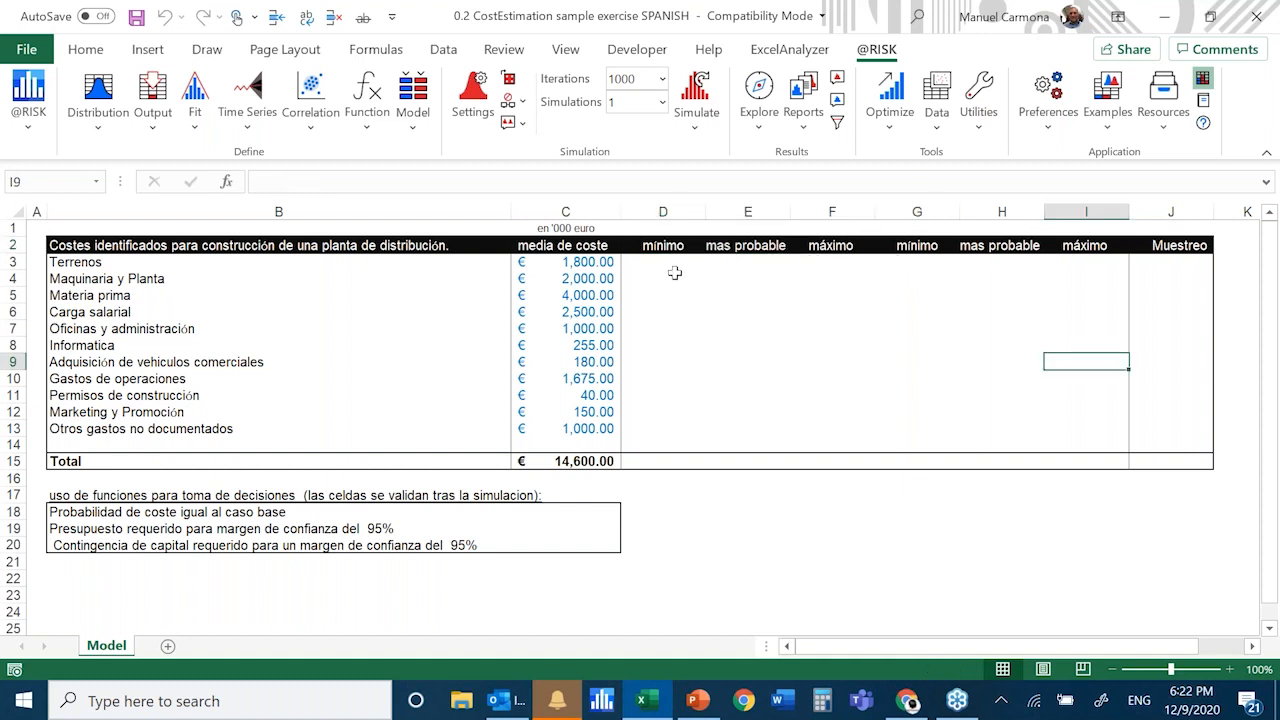
Set the minimum percentage for Terrenos in cell D3 to 90%
left_click(673, 265)
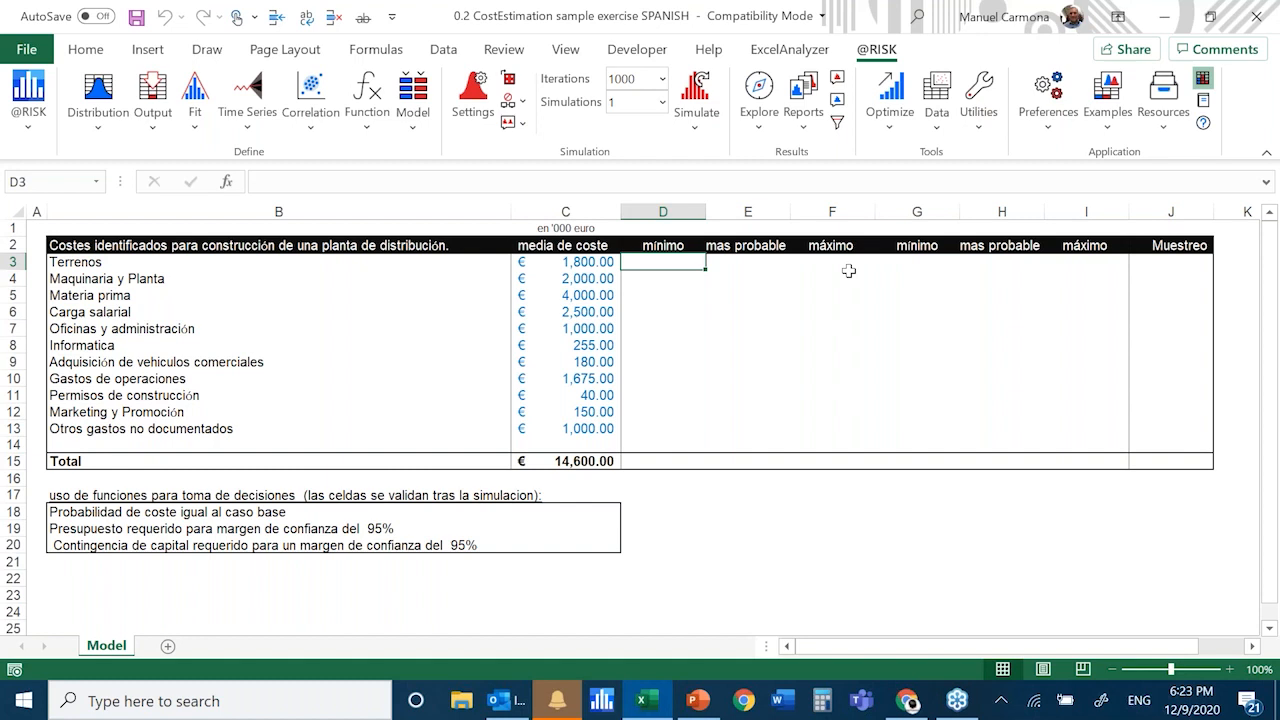
key("F2")
type("90")
key("ctrl+Return")
key("Down")
key("Up")
key("Left")
key("Left")
key("Right")
key("Right")
key("Left")
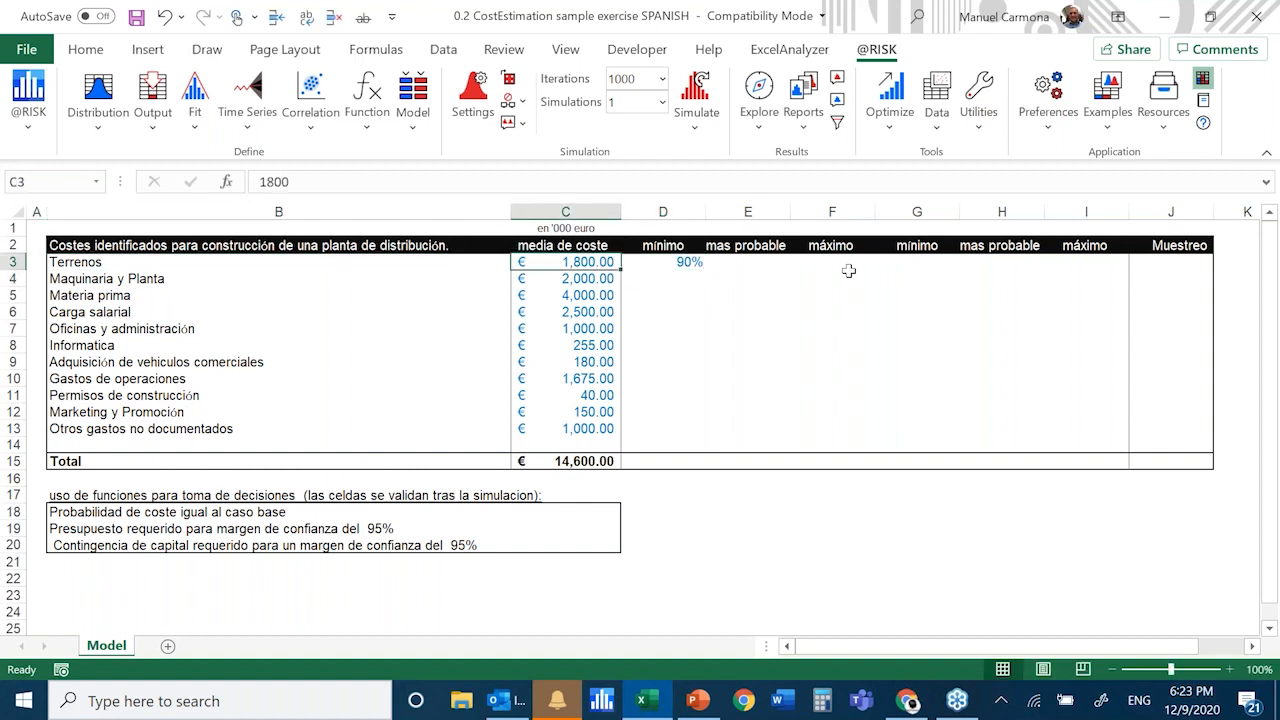
Set the most probable percentage for Terrenos in cell E3 to 100%
key("Right")
key("Right")
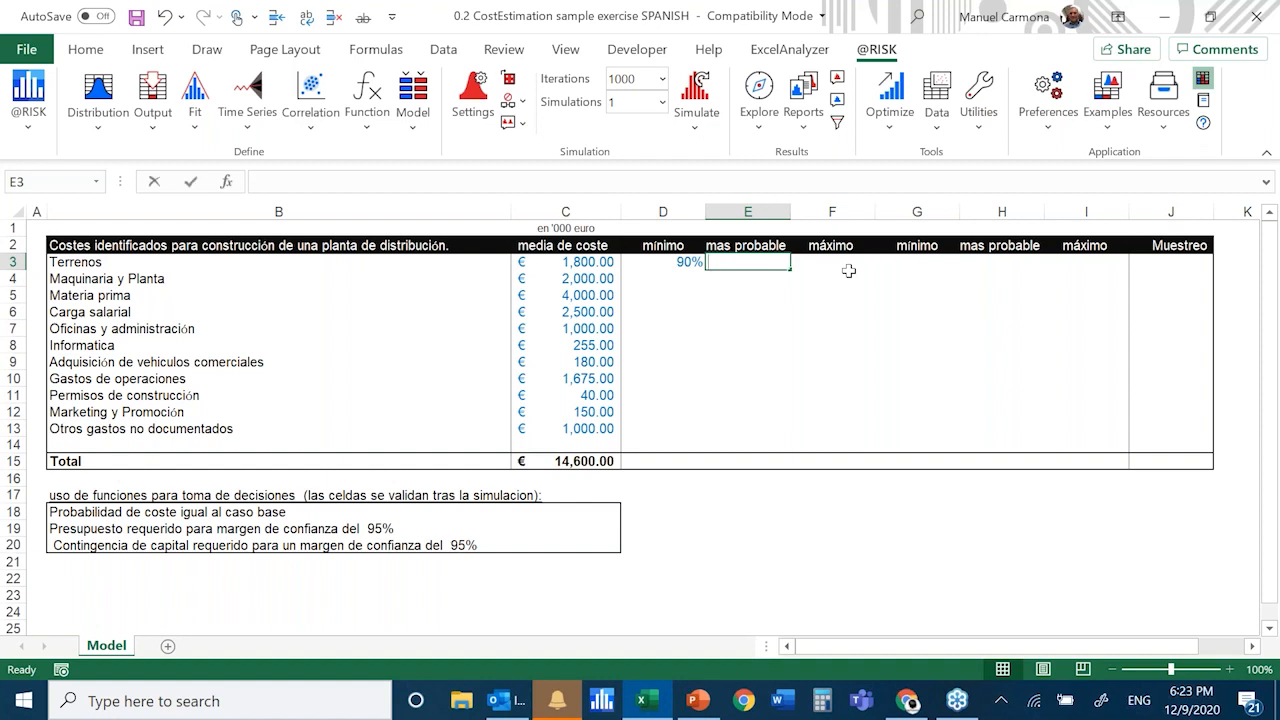
type("100")
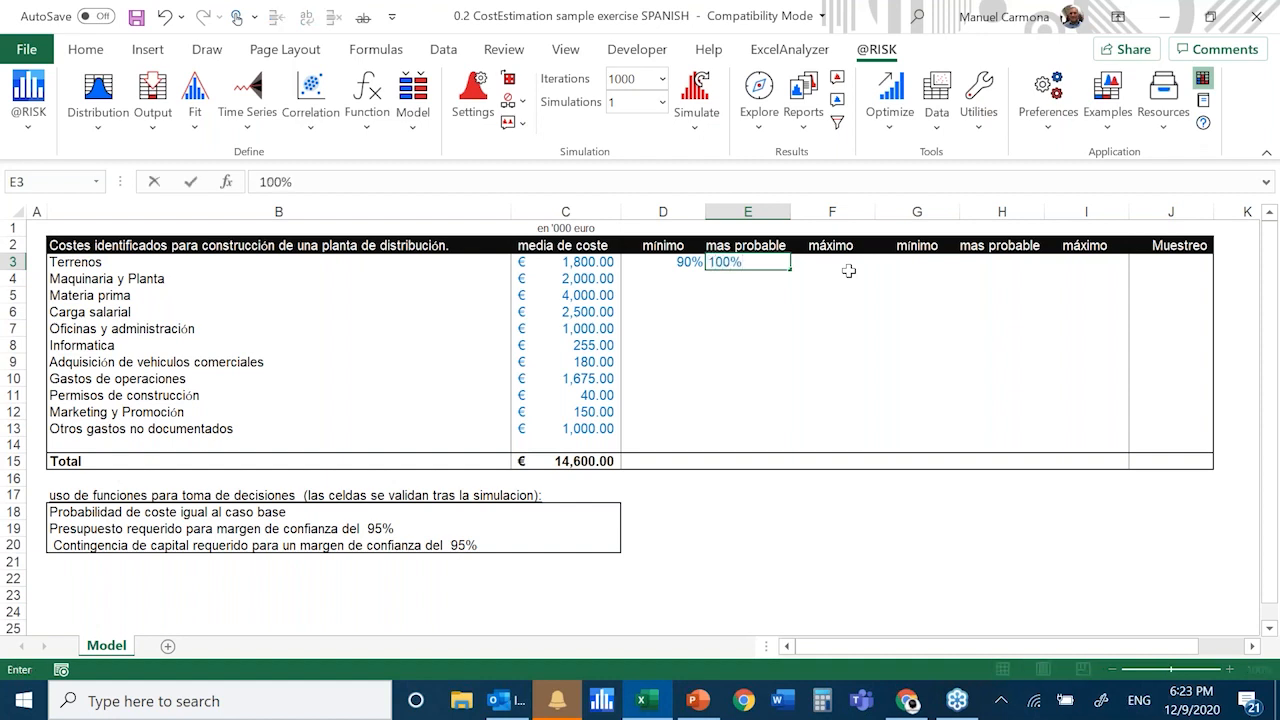
key("ctrl+Return")
key("Tab")
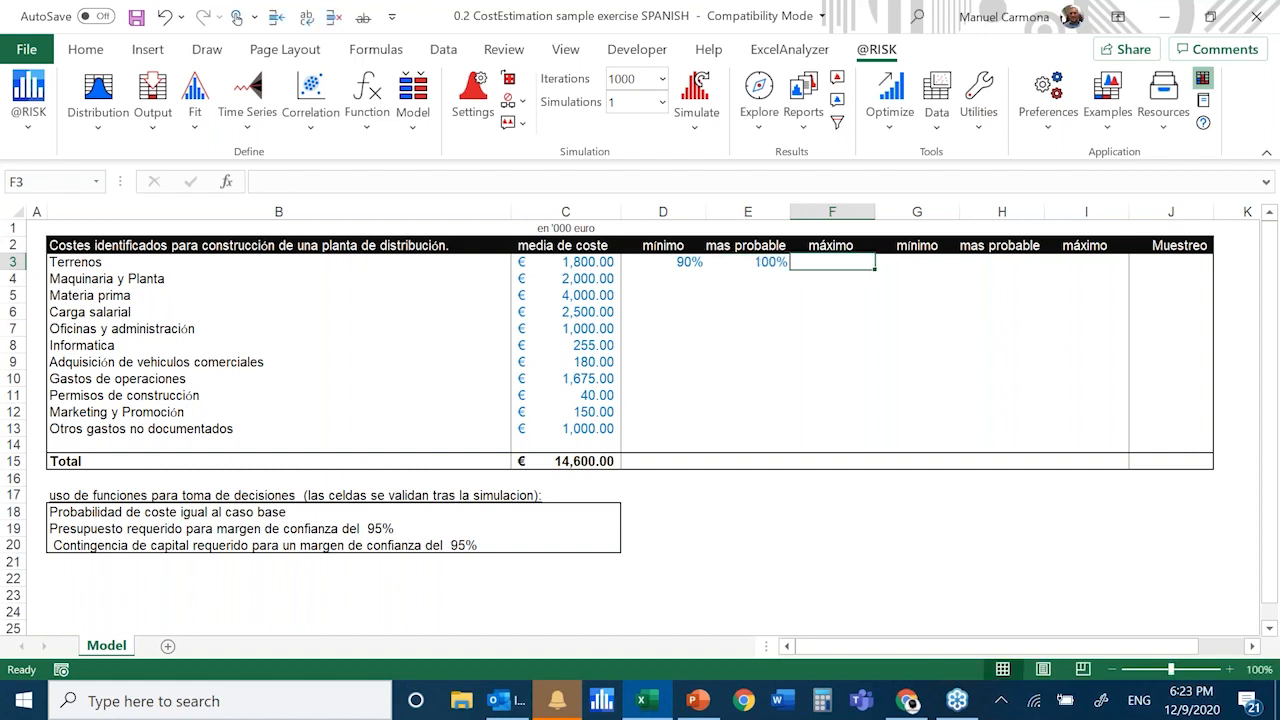
Enter 20% as the maximum percentage for Terrenos in cell F3
type("1")
type("20")
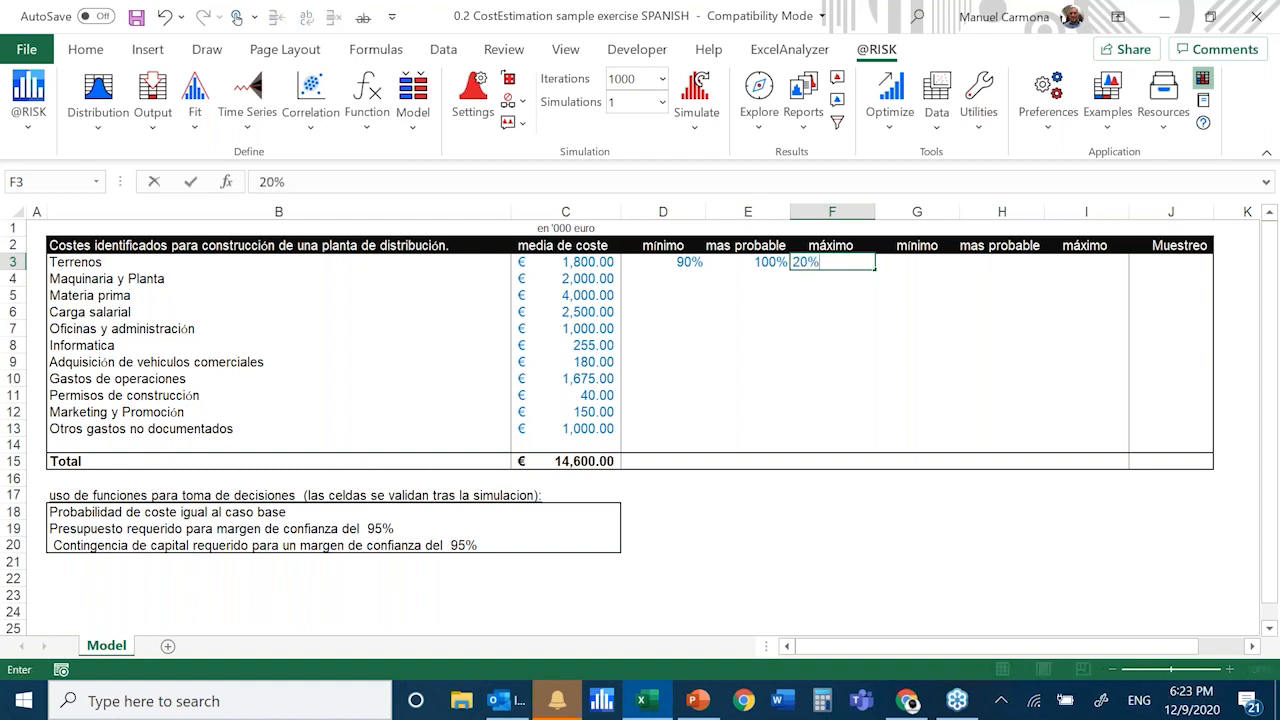
key("ctrl+Return")
key("Right")
key("Left")
key("Left")
key("Left")
key("Left")
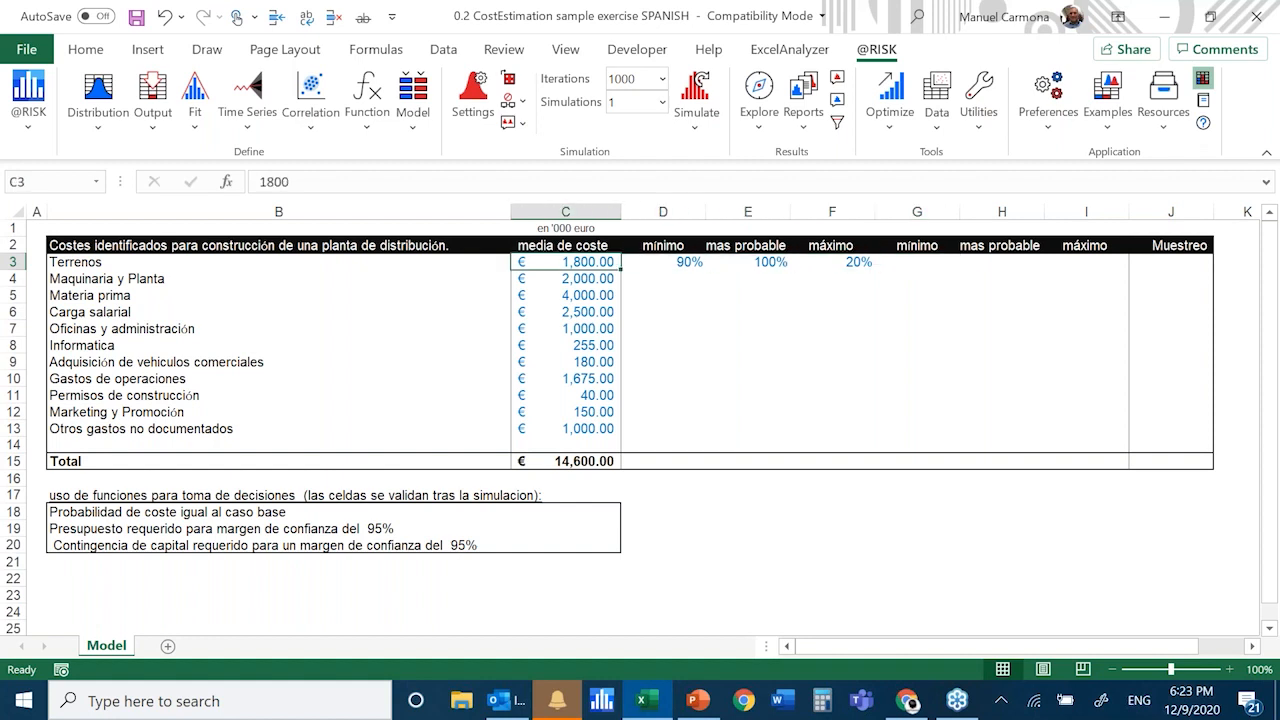
Calculate the minimum cost for Terrenos in cell G3 by multiplying its mean cost by the minimum percentage, =C3*D3
key("Right")
key("Right")
key("Right")
key("Right")
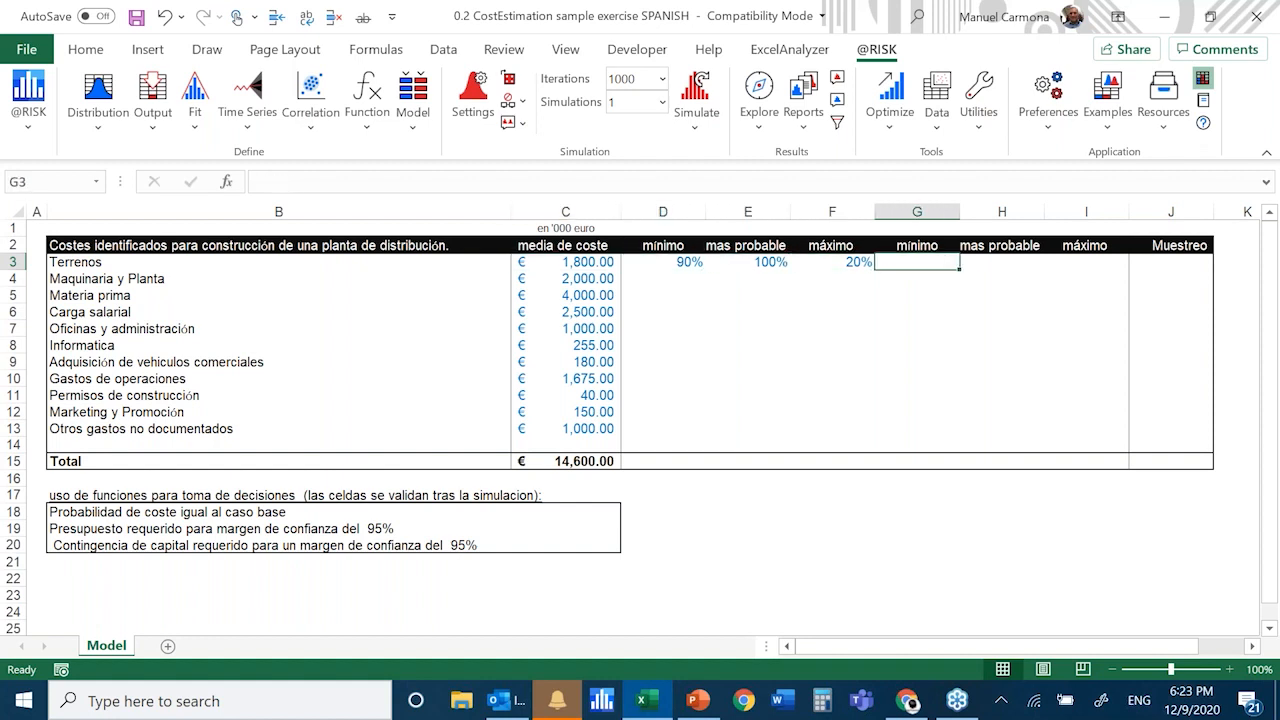
key("F2")
type("=")
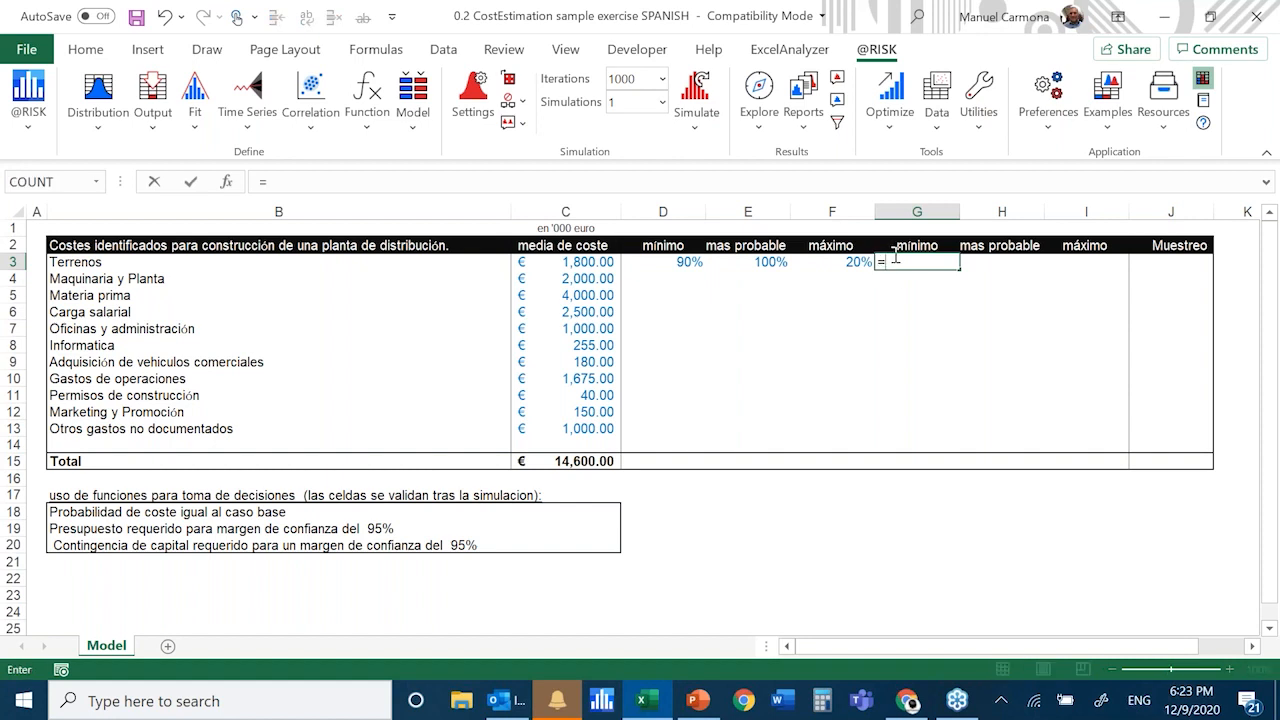
left_click(584, 262)
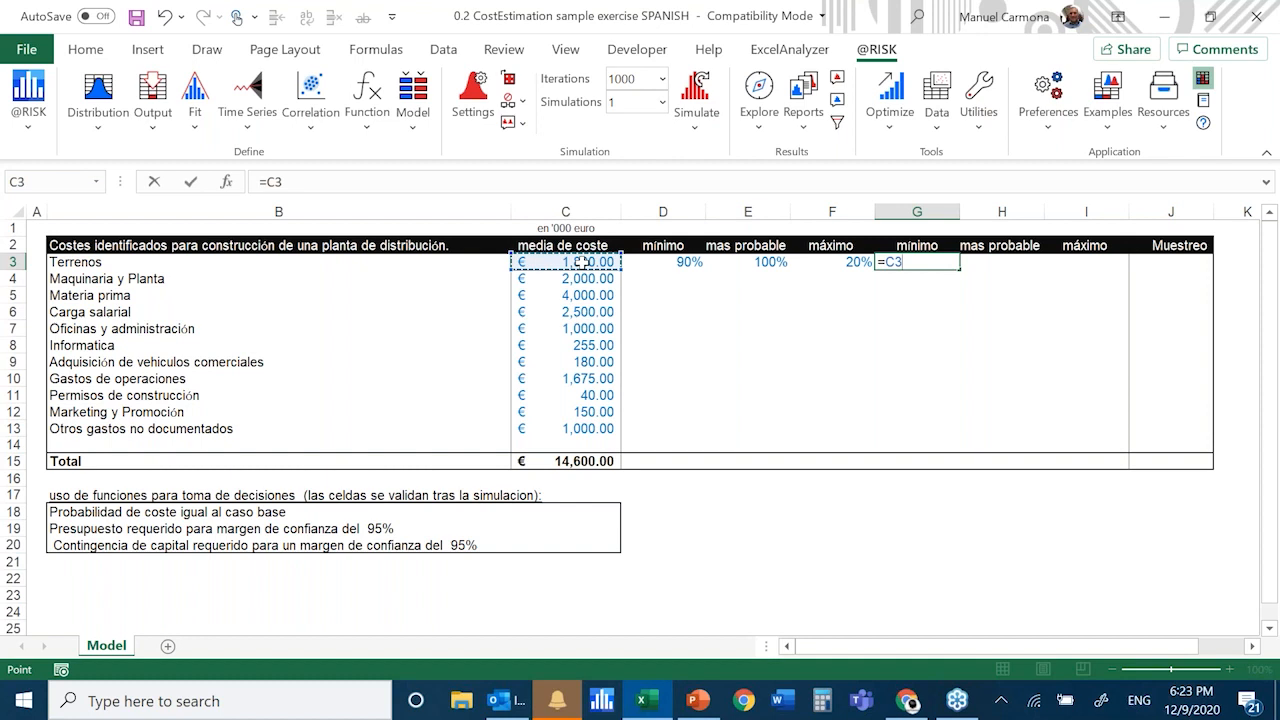
type("*")
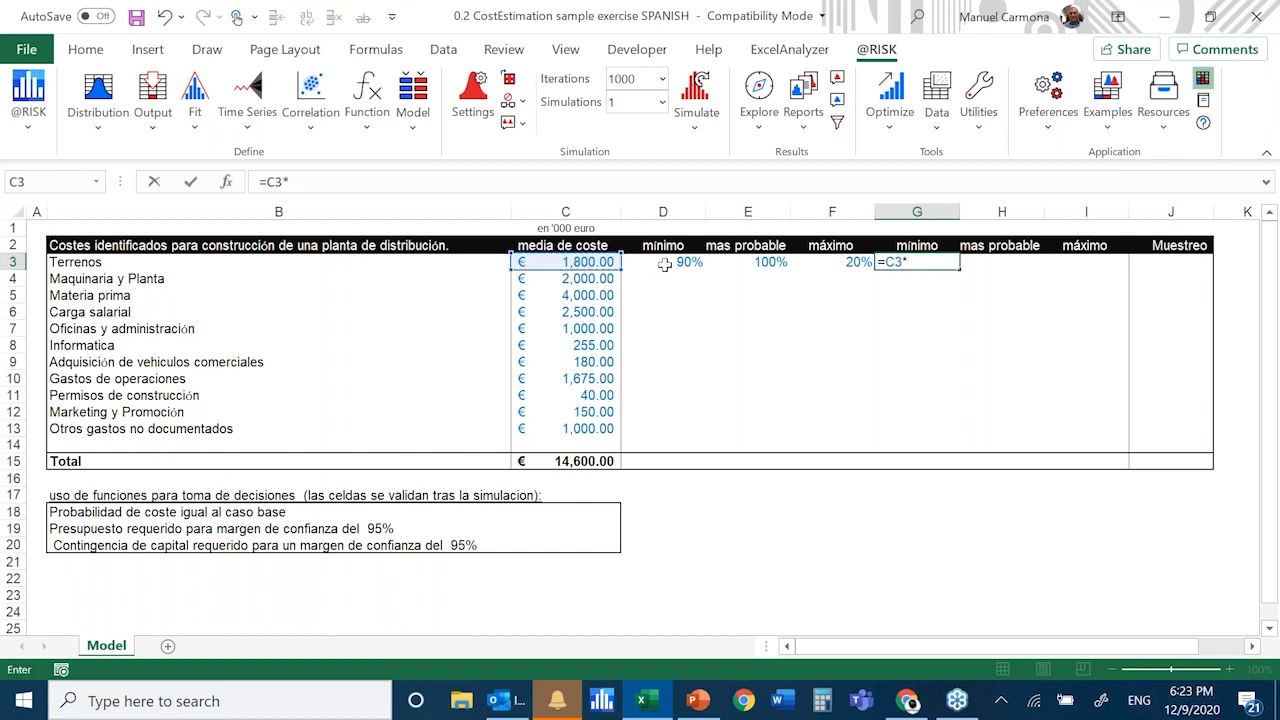
left_click(664, 264)
key("ctrl+Return")
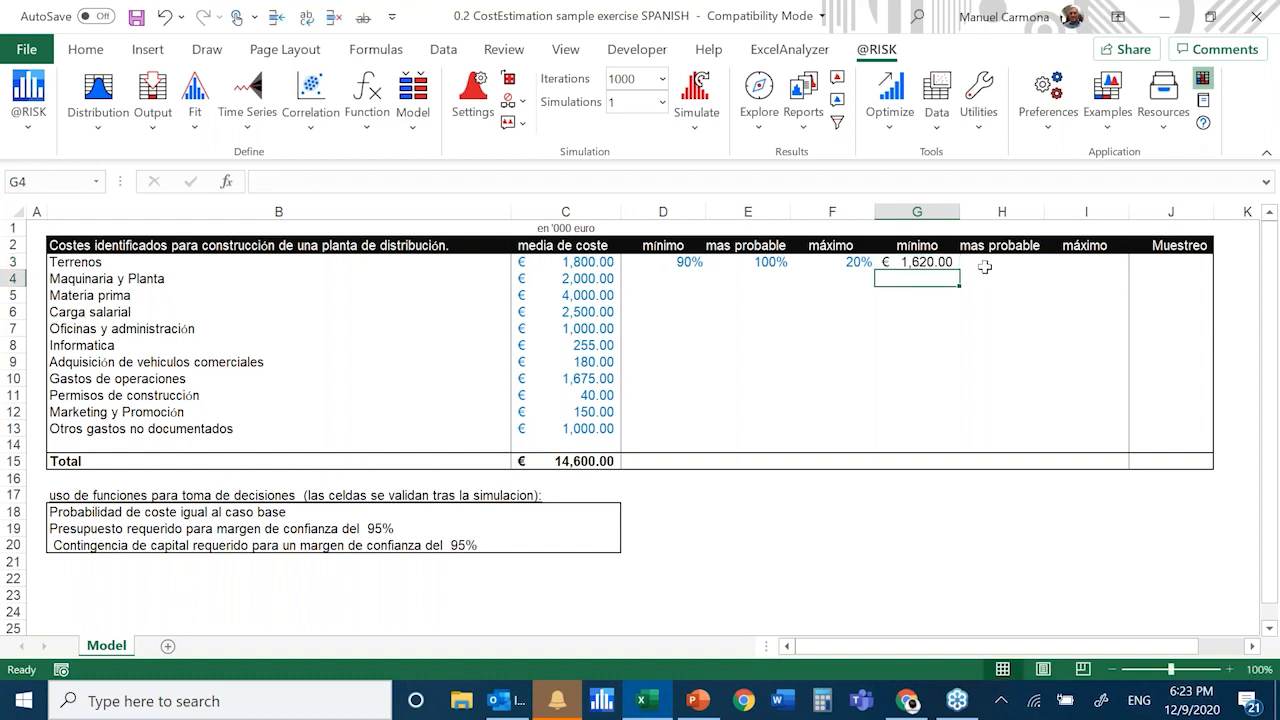
Calculate the most probable cost for Terrenos in cell H3 with the formula =C3*E3
left_click(982, 262)
type("=")
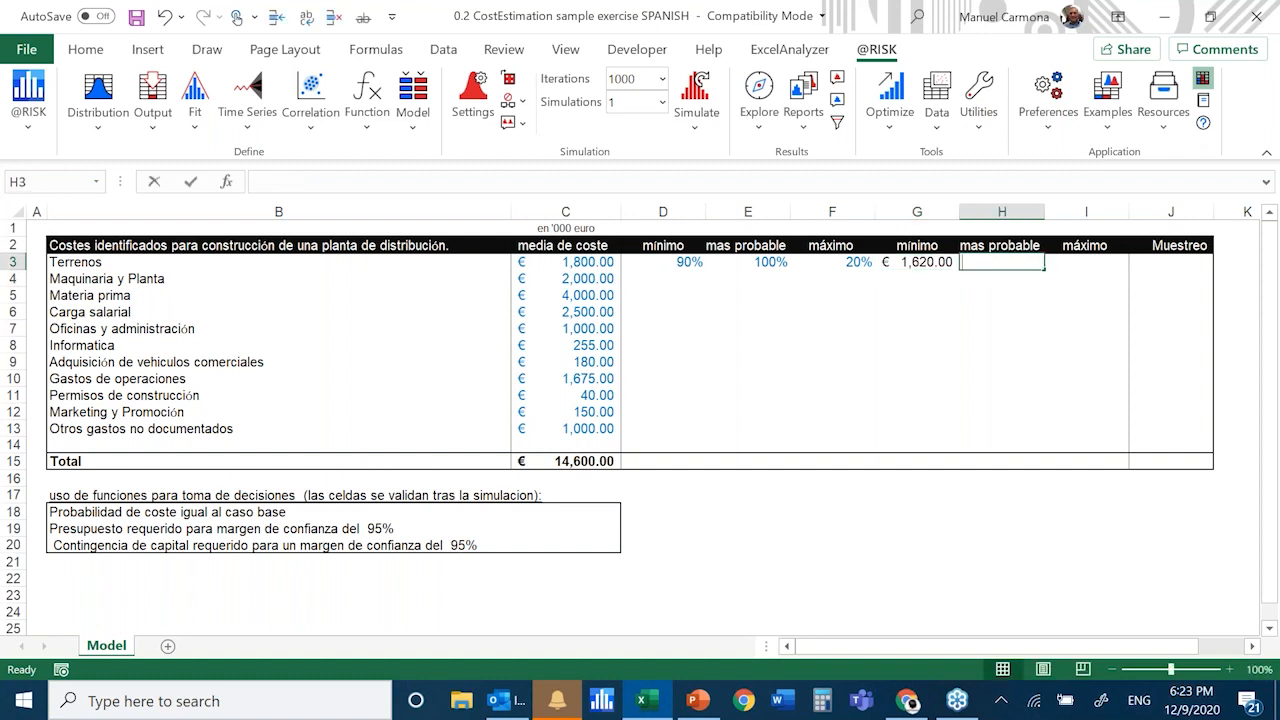
type("=")
left_click(590, 262)
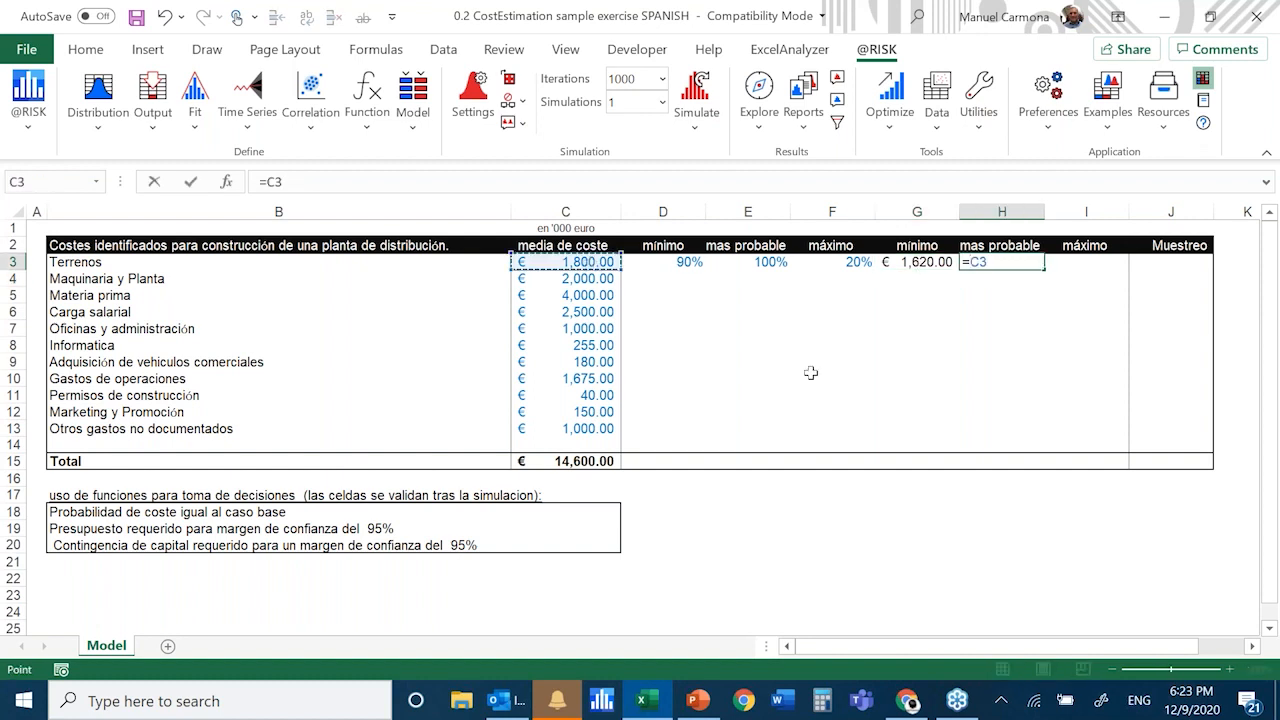
type("*")
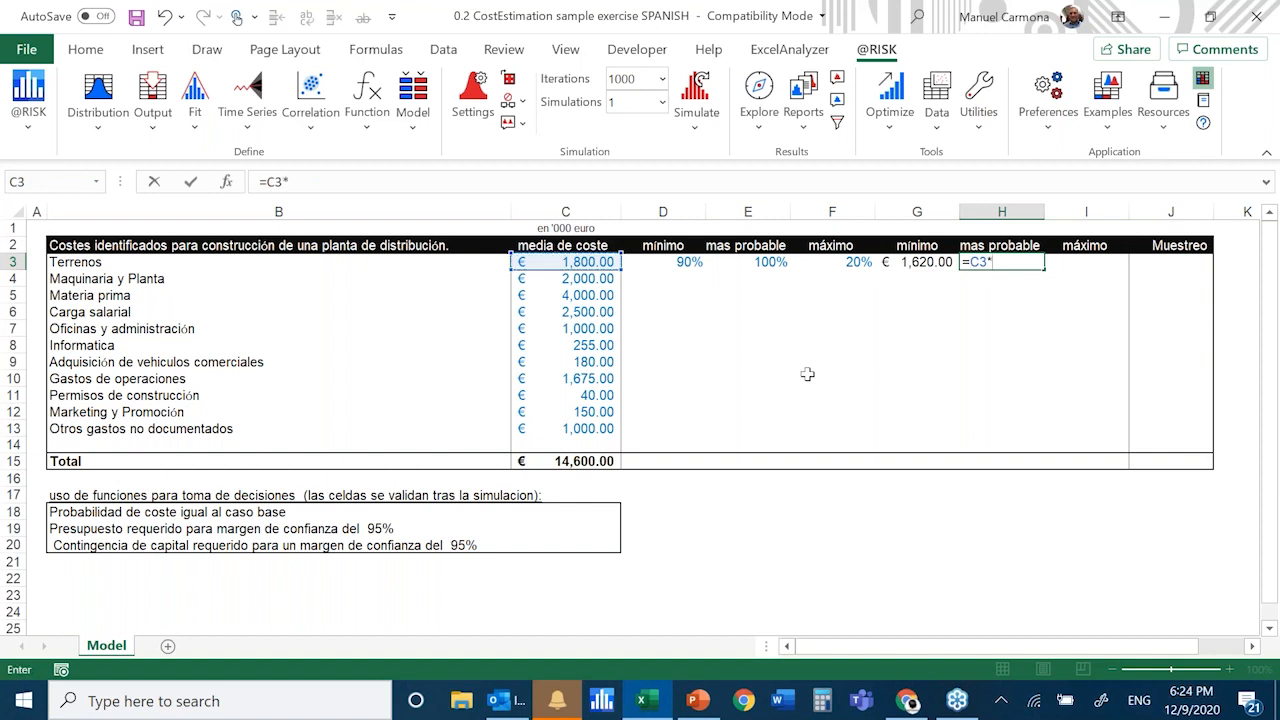
left_click(772, 262)
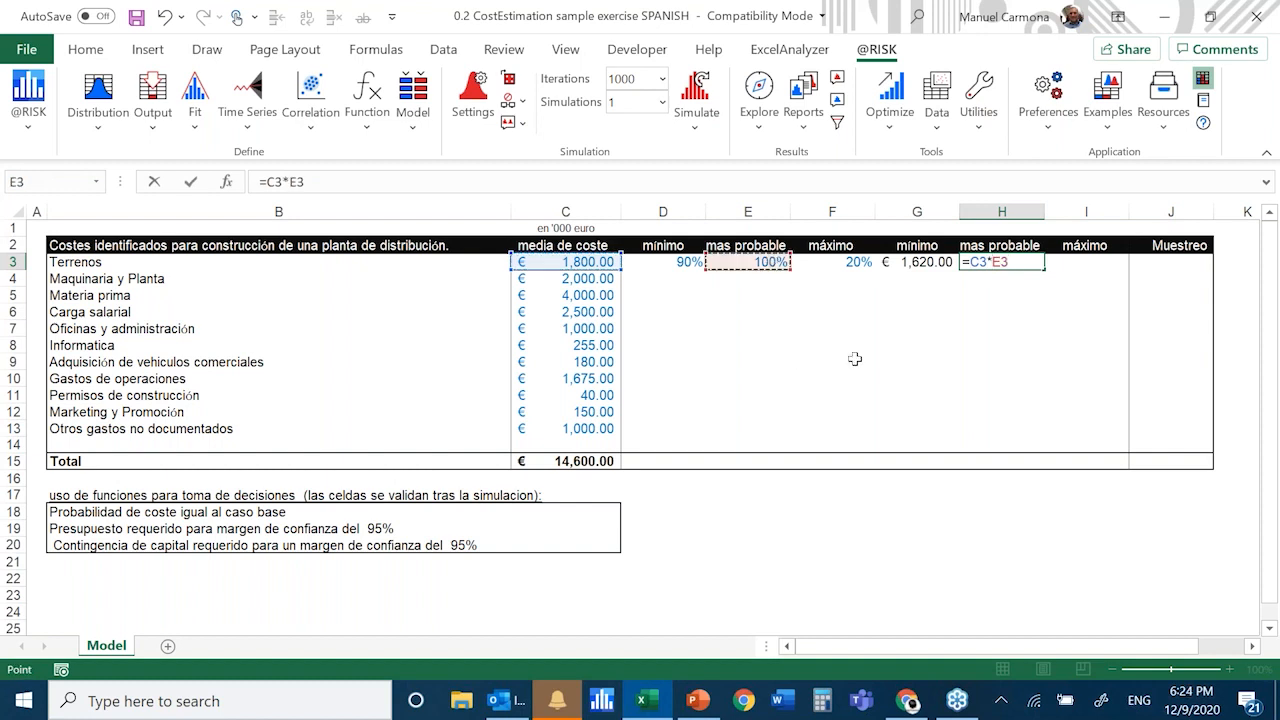
key("ctrl+Return")
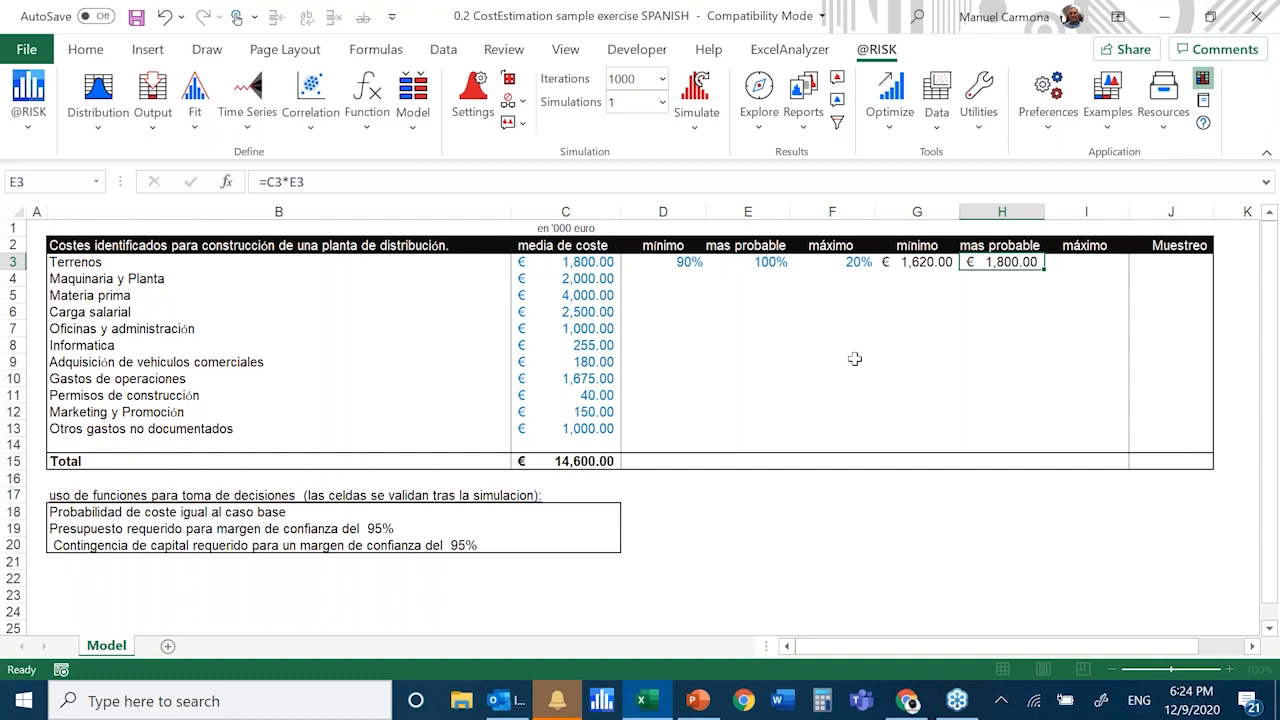
key("Right")
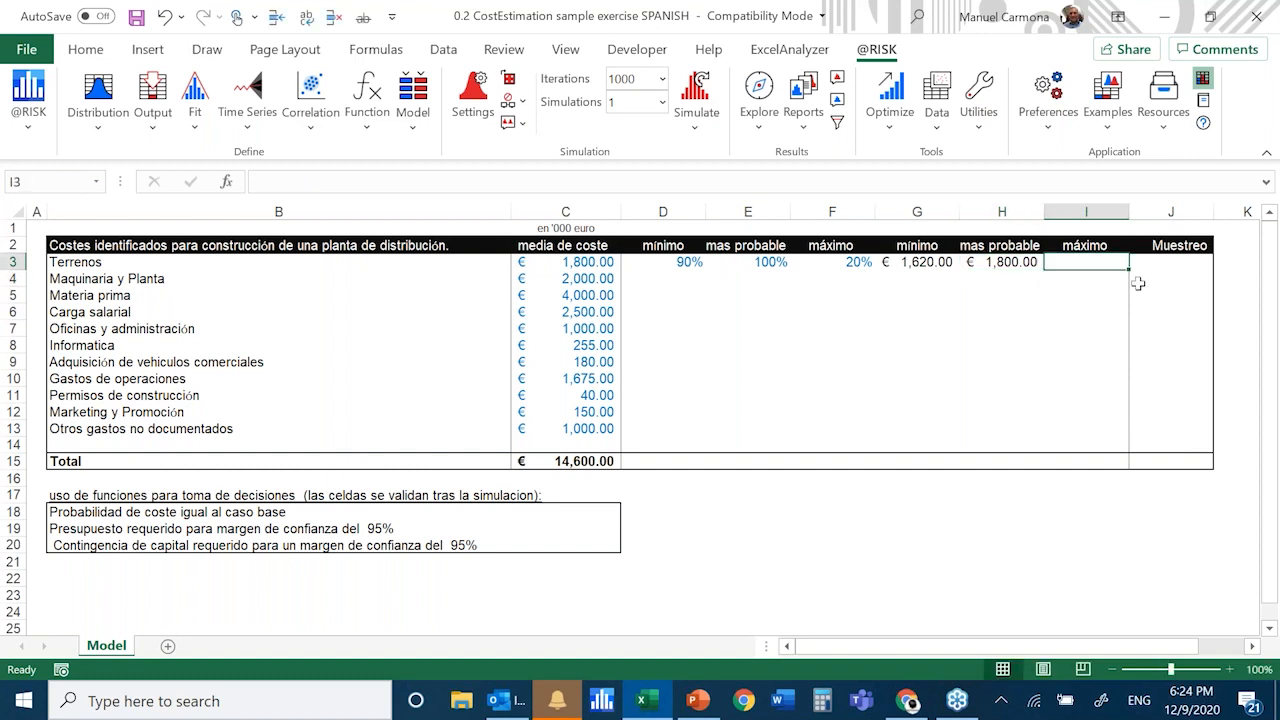
type("=")
key("Left")
key("Left")
key("Left")
key("Left")
key("Left")
key("Left")
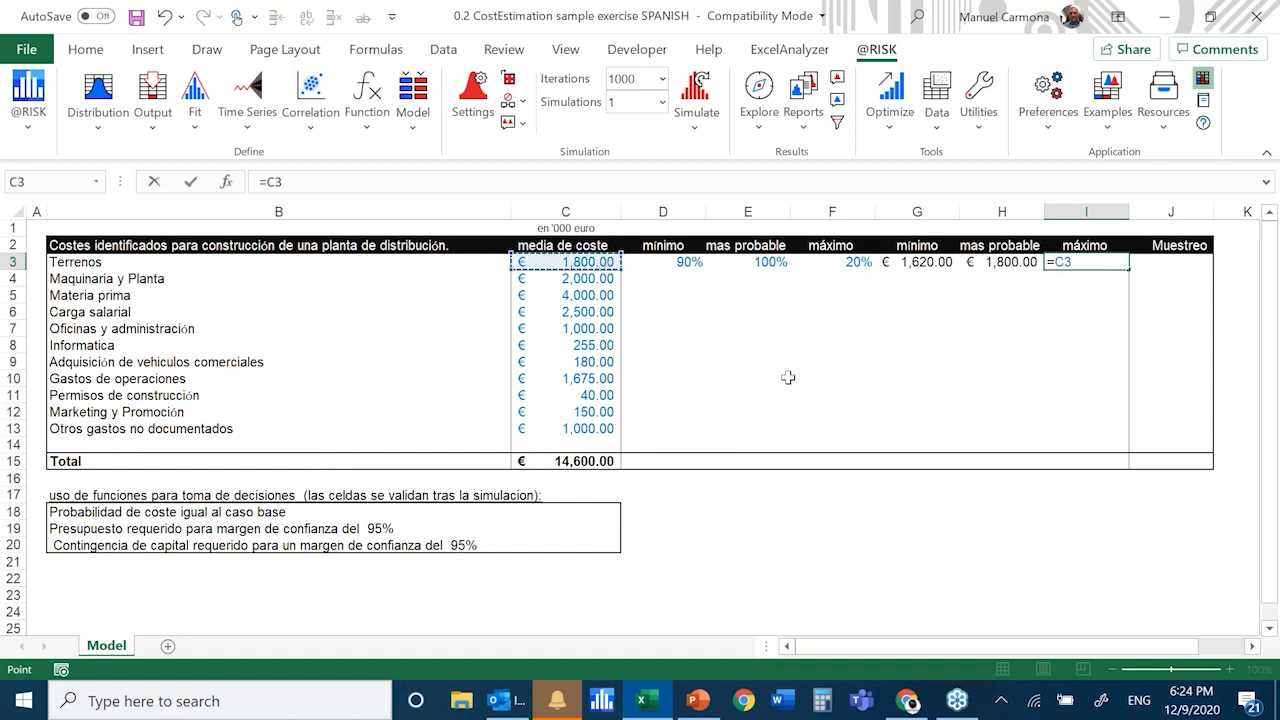
type("*")
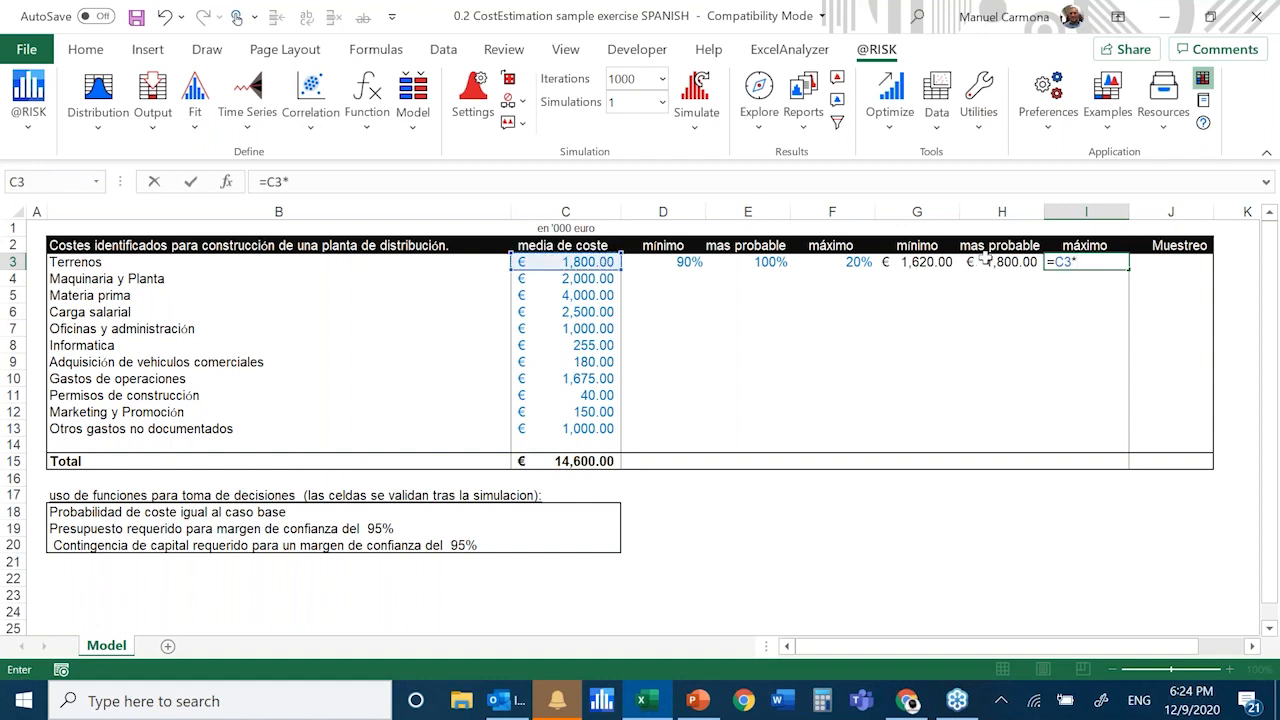
left_click(830, 264)
key("Escape")
Calculate the maximum cost for Terrenos in cell I3 with the formula =C3*F3
type("=")
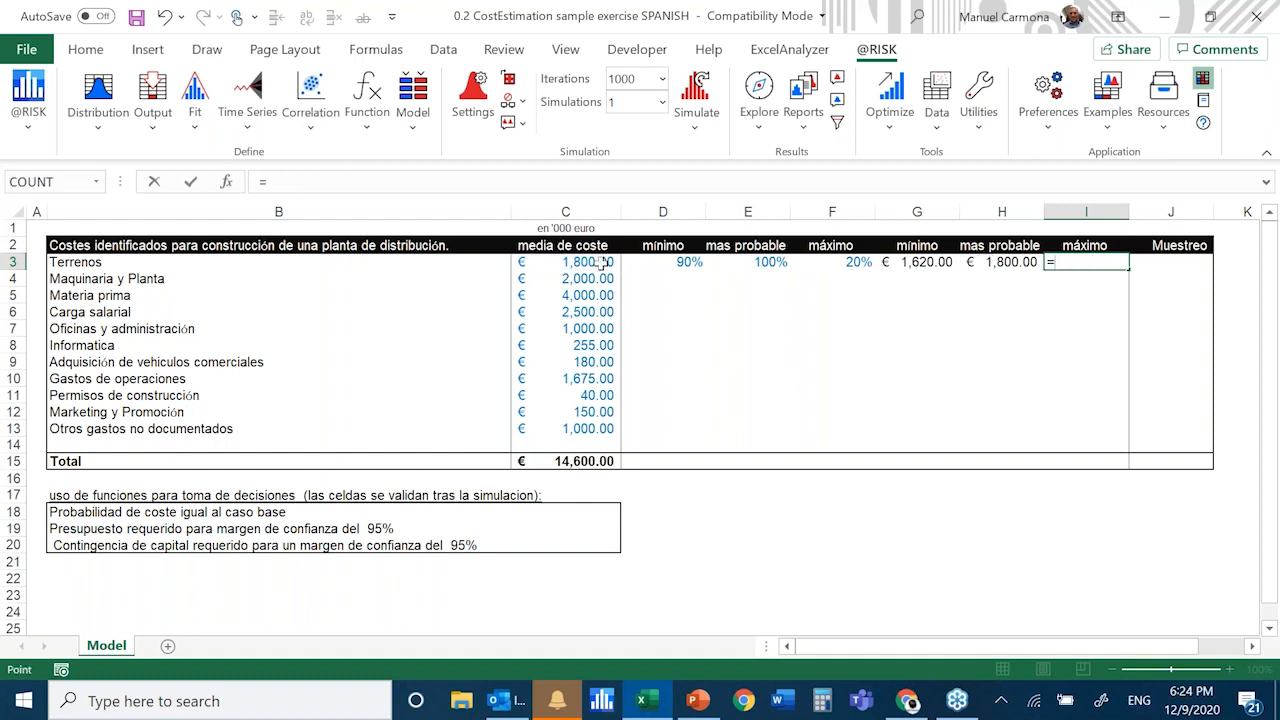
left_click(606, 263)
type("*")
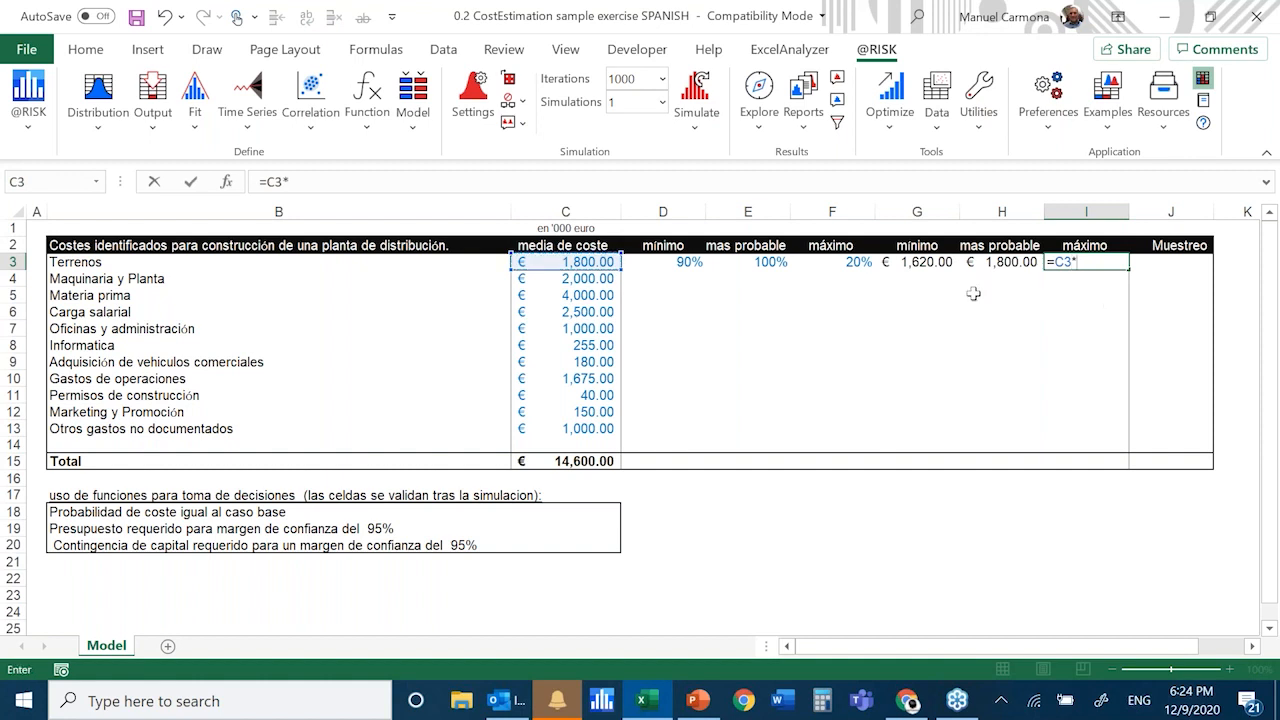
left_click(862, 263)
key("Return")
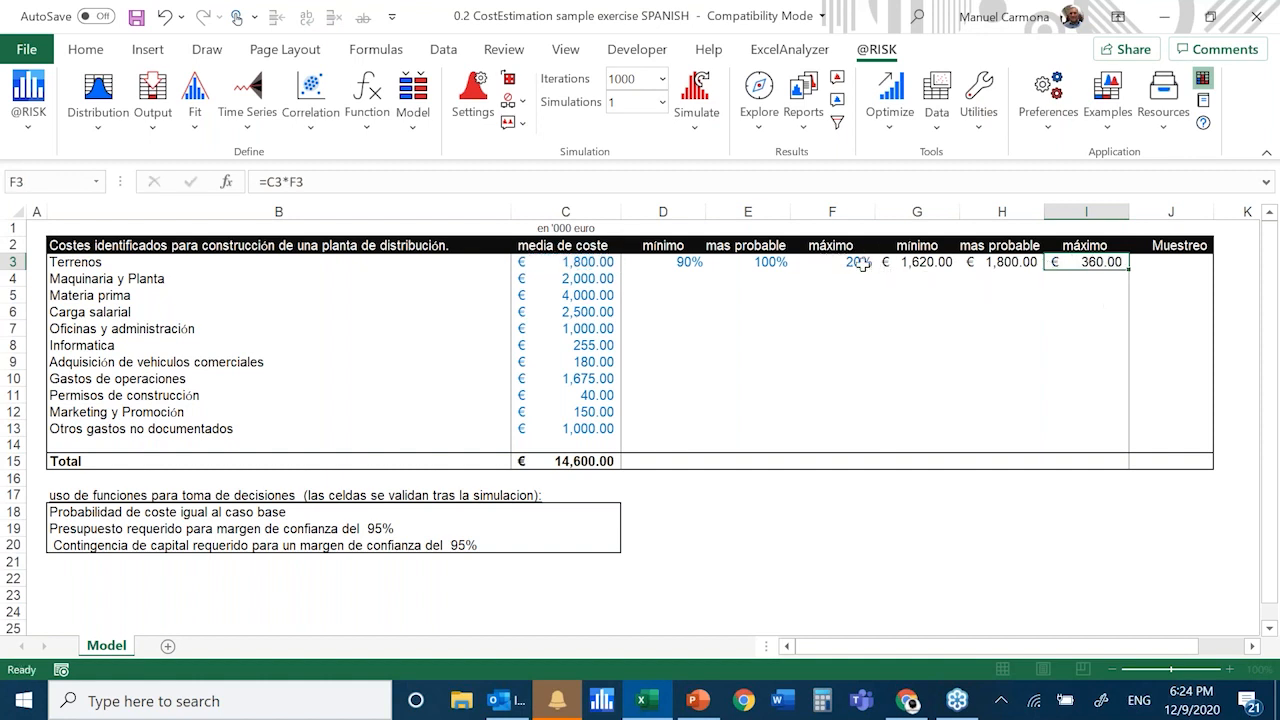
Set the maximum percentage for Terrenos in cell F3 to 120% and check the three cost formulas in G3:I3
left_click(862, 263)
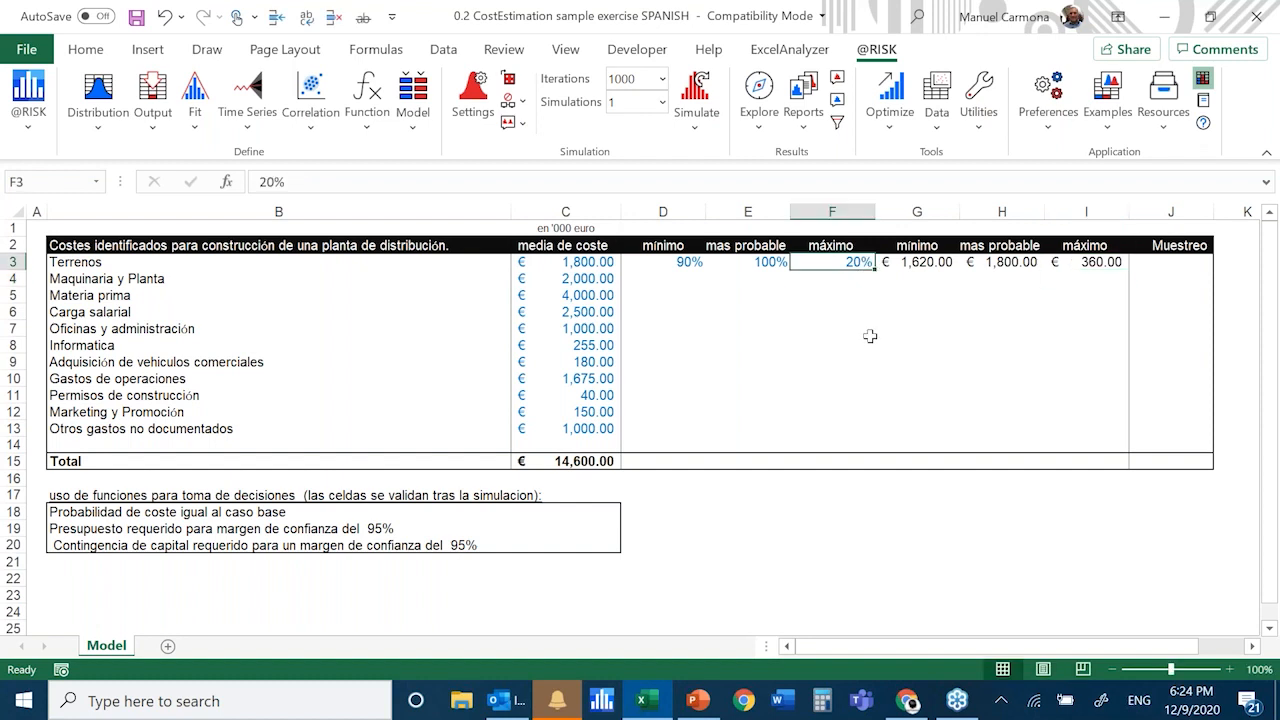
type("12")
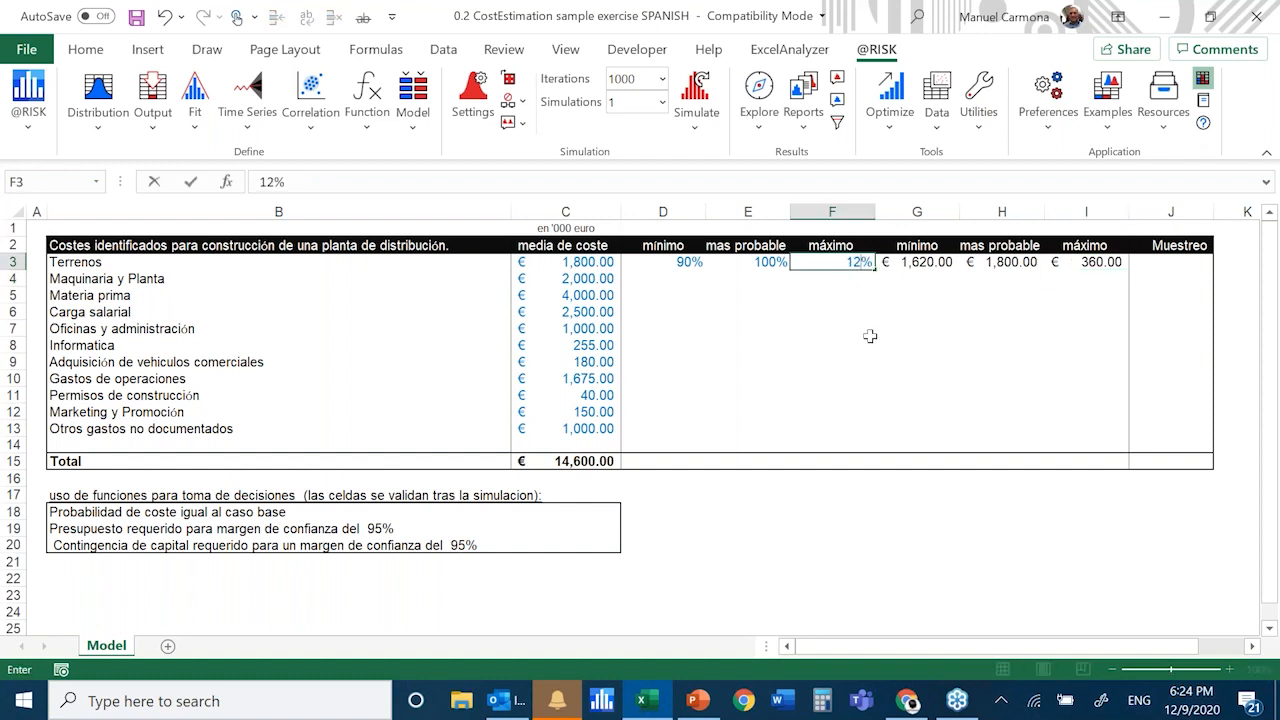
type("0")
left_click(1001, 345)
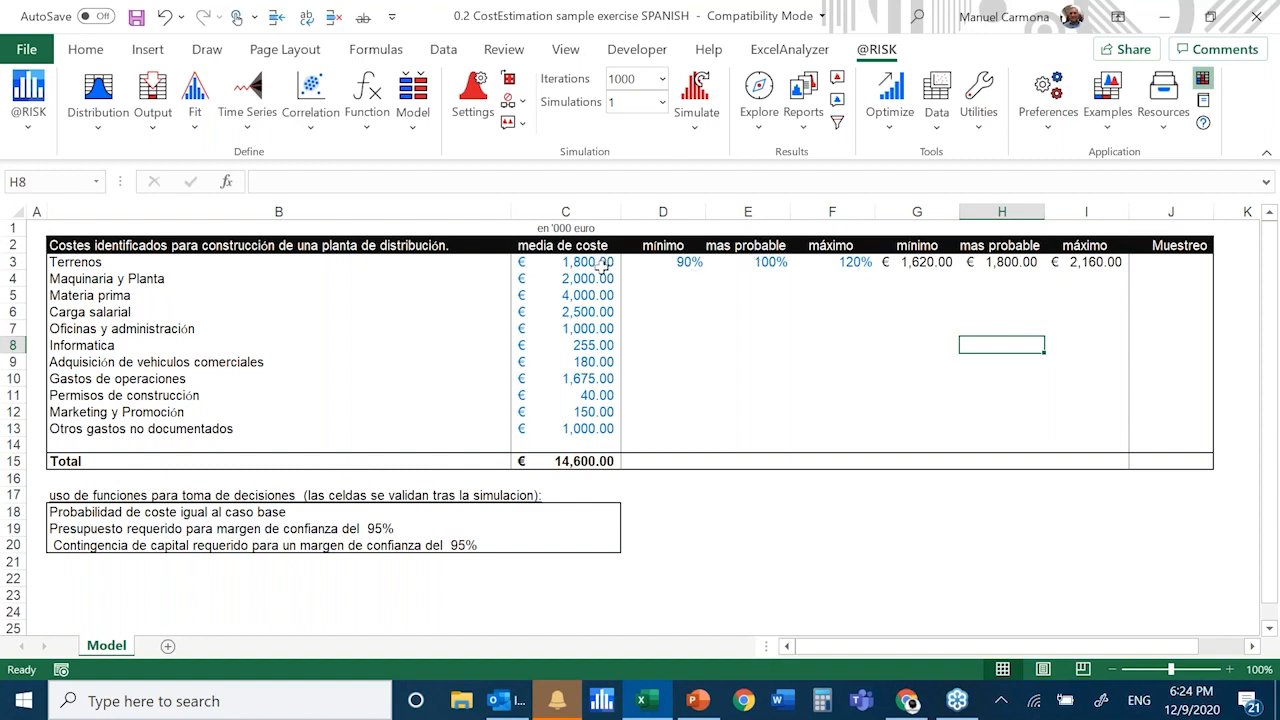
left_click(942, 264)
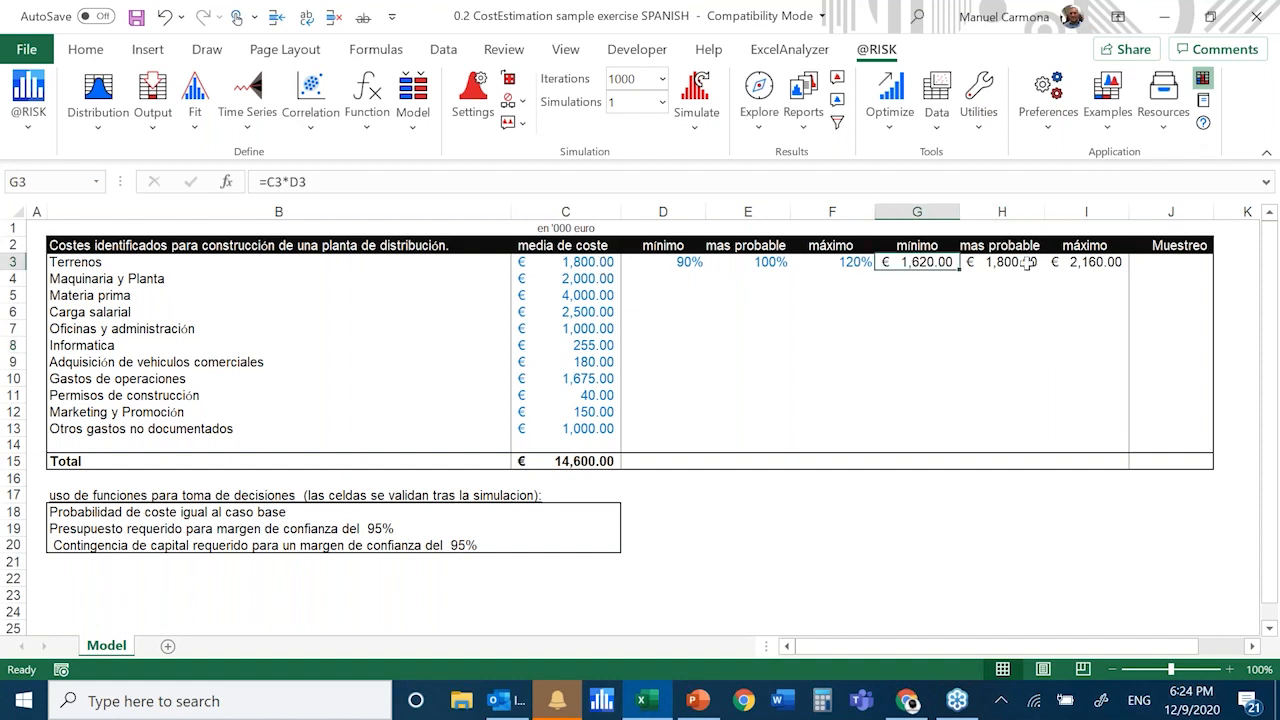
left_click(1027, 262)
left_click(1057, 270)
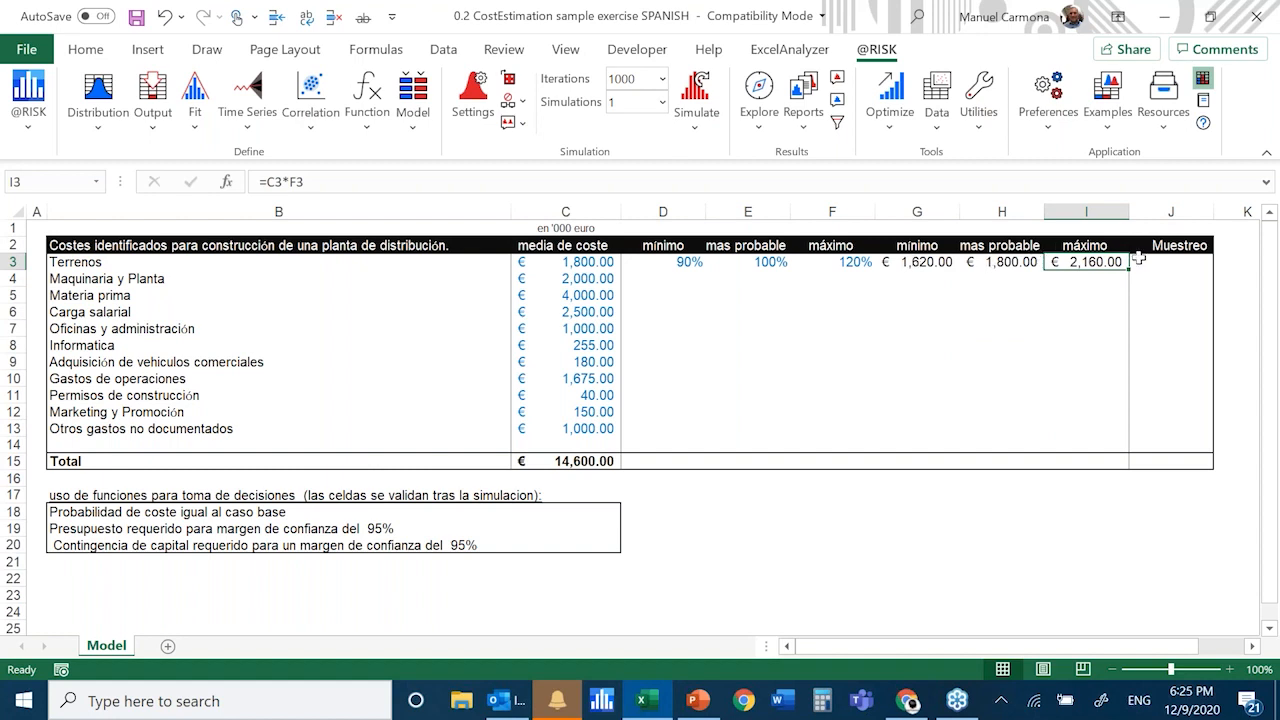
Start defining a distribution for the Terrenos Muestreo cell J3 and look through the recently used distributions
left_click(1150, 262)
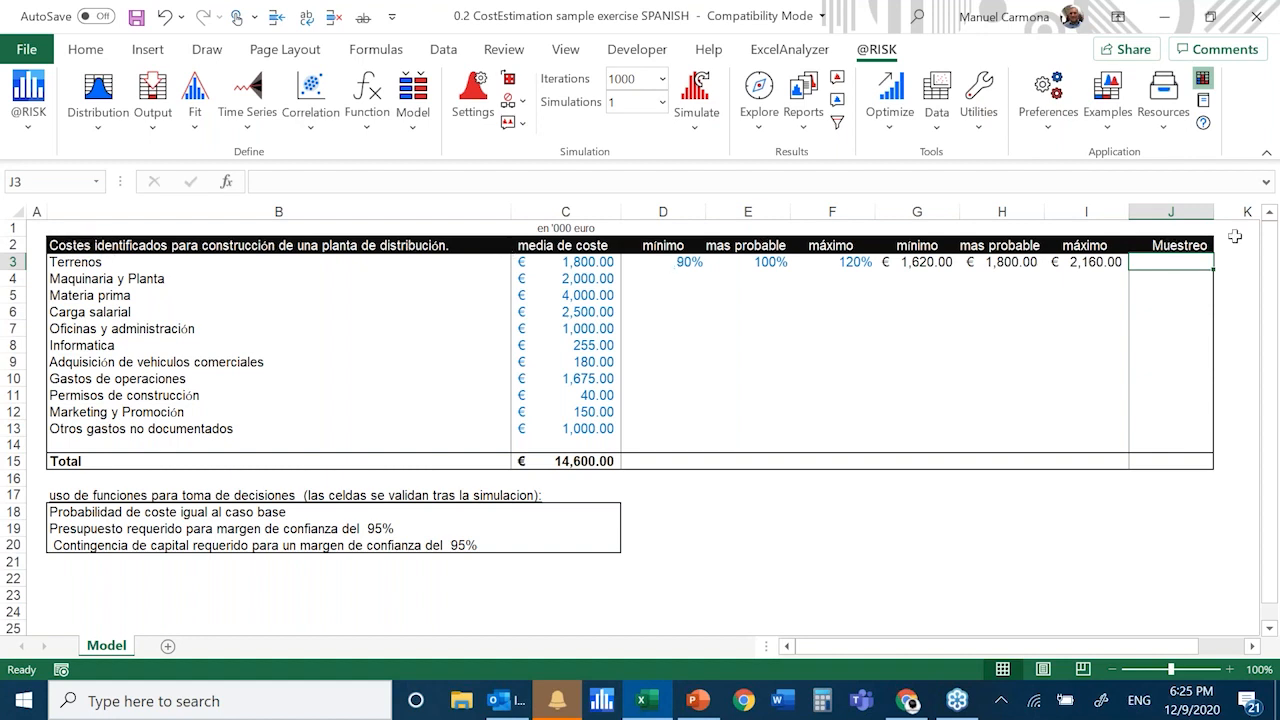
left_click(100, 95)
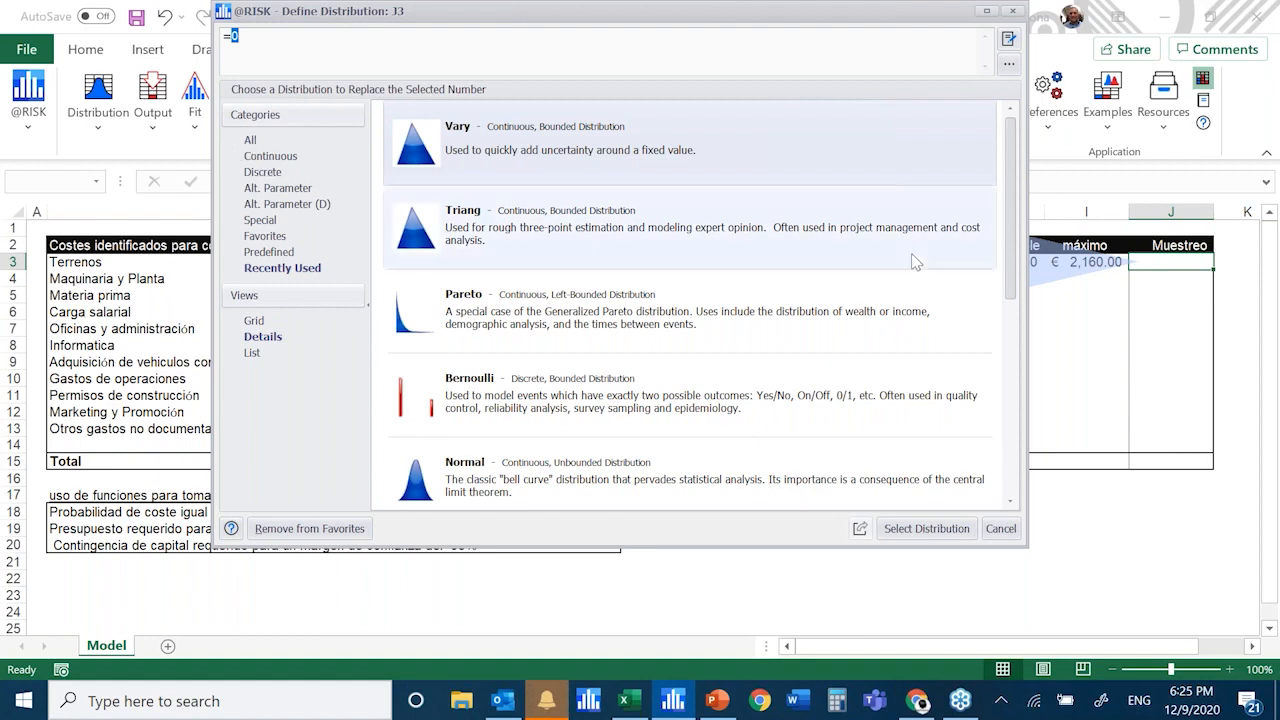
scroll(686, 271, "down", 3)
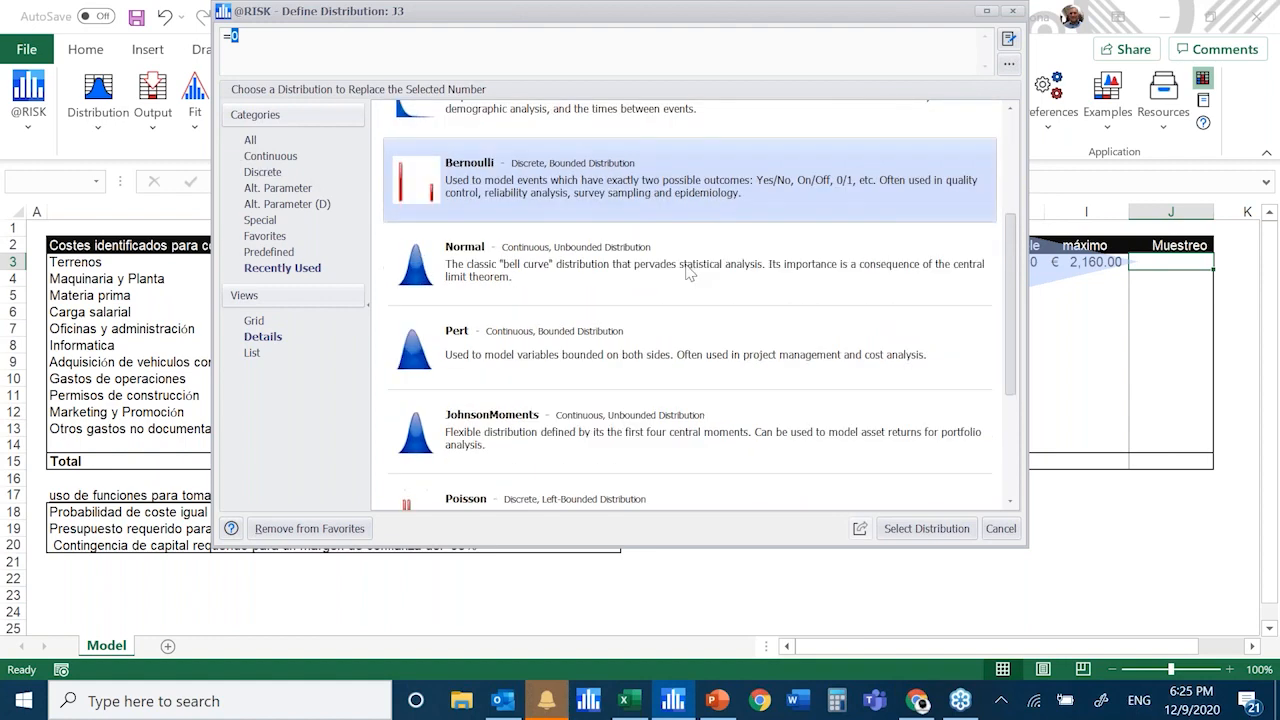
scroll(676, 272, "up", 2)
scroll(673, 272, "up", 1)
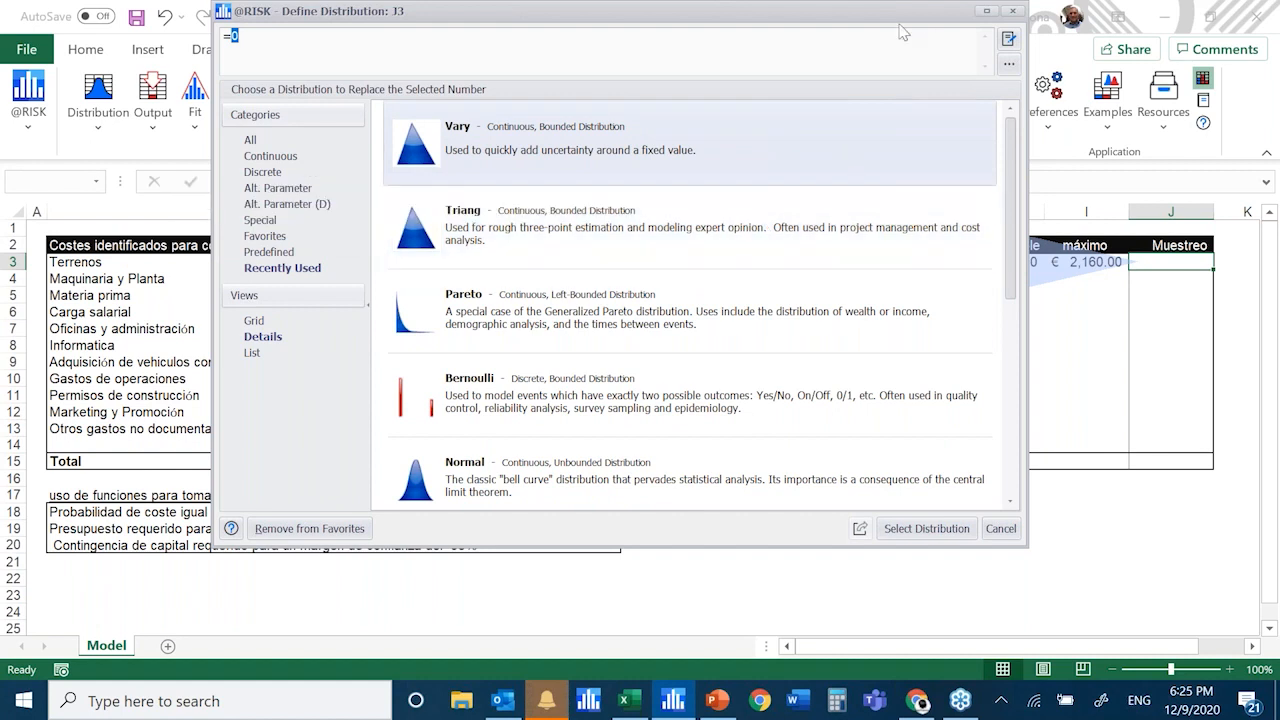
Browse the full list of distributions and choose the Triang distribution for cell J3
left_click(251, 141)
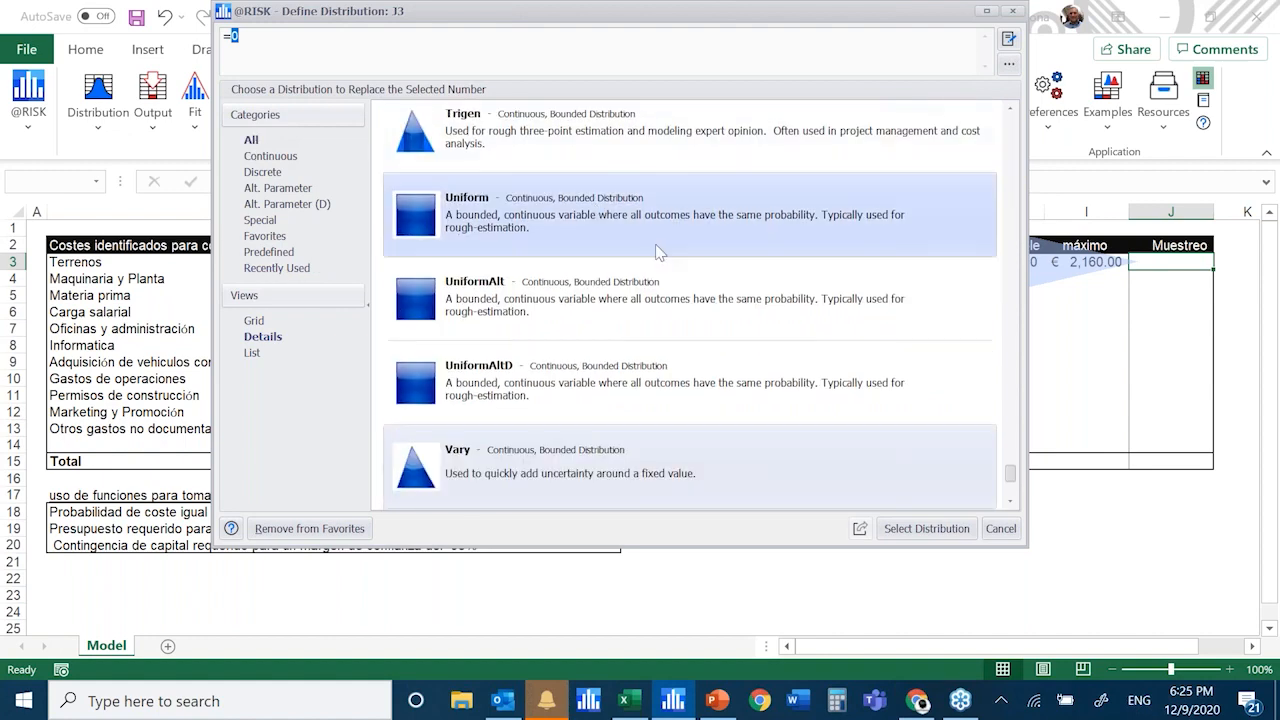
scroll(595, 222, "up", 5)
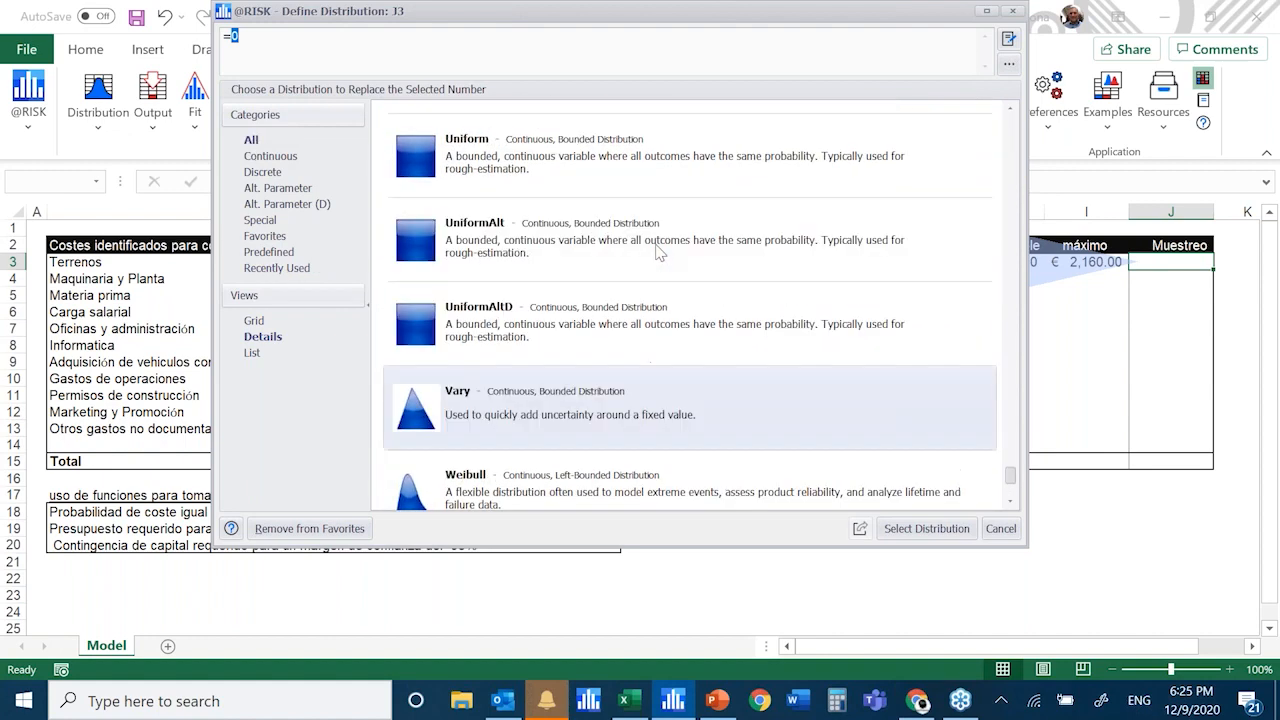
scroll(594, 215, "up", 3)
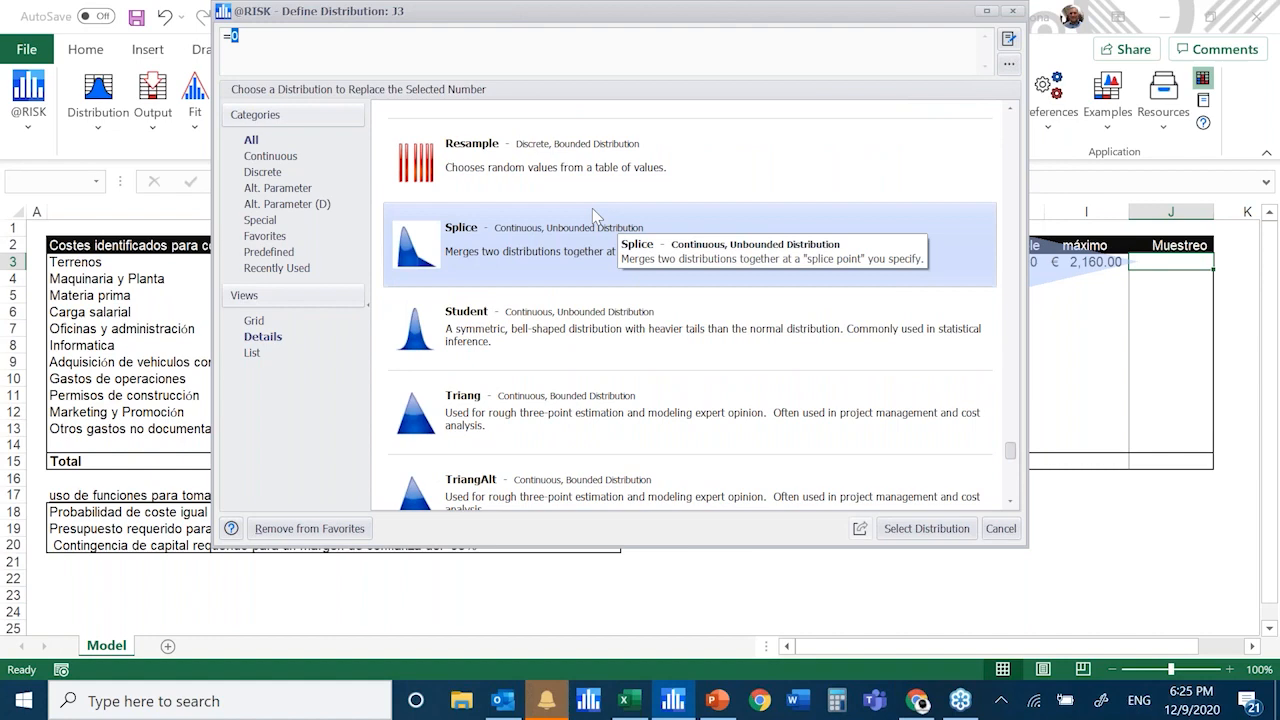
scroll(593, 210, "down", 3)
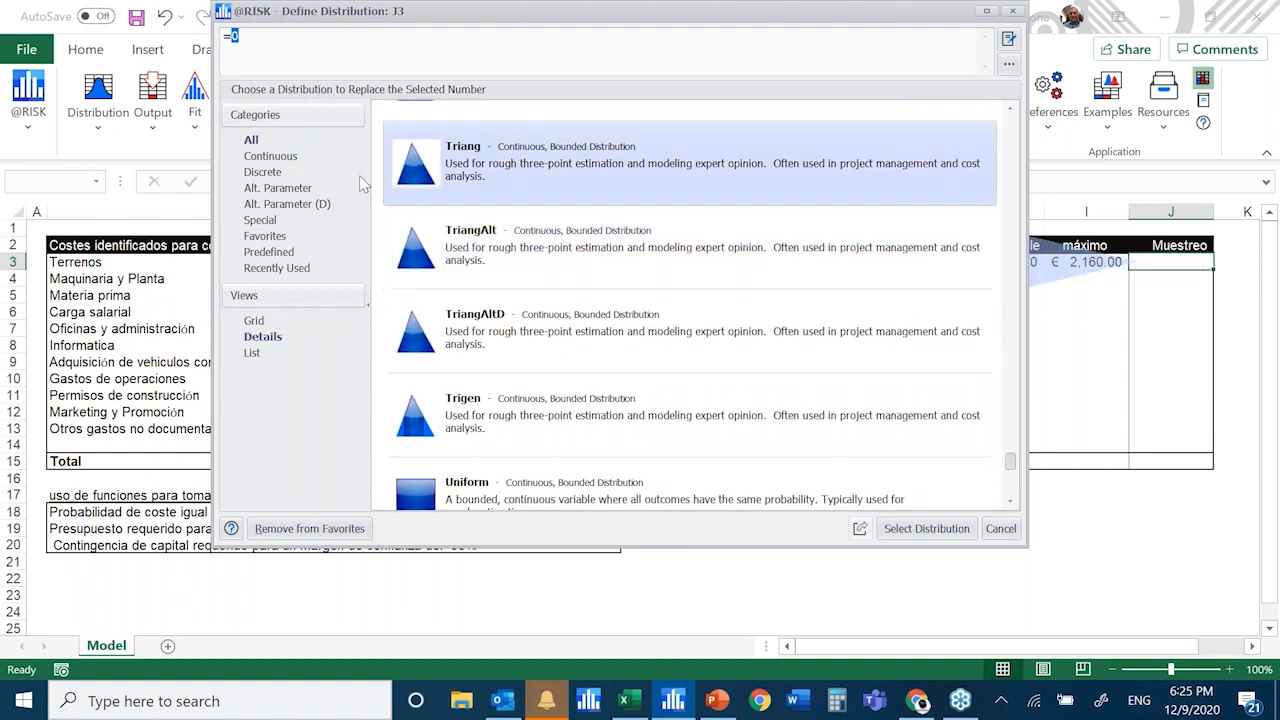
scroll(640, 285, "down", 5)
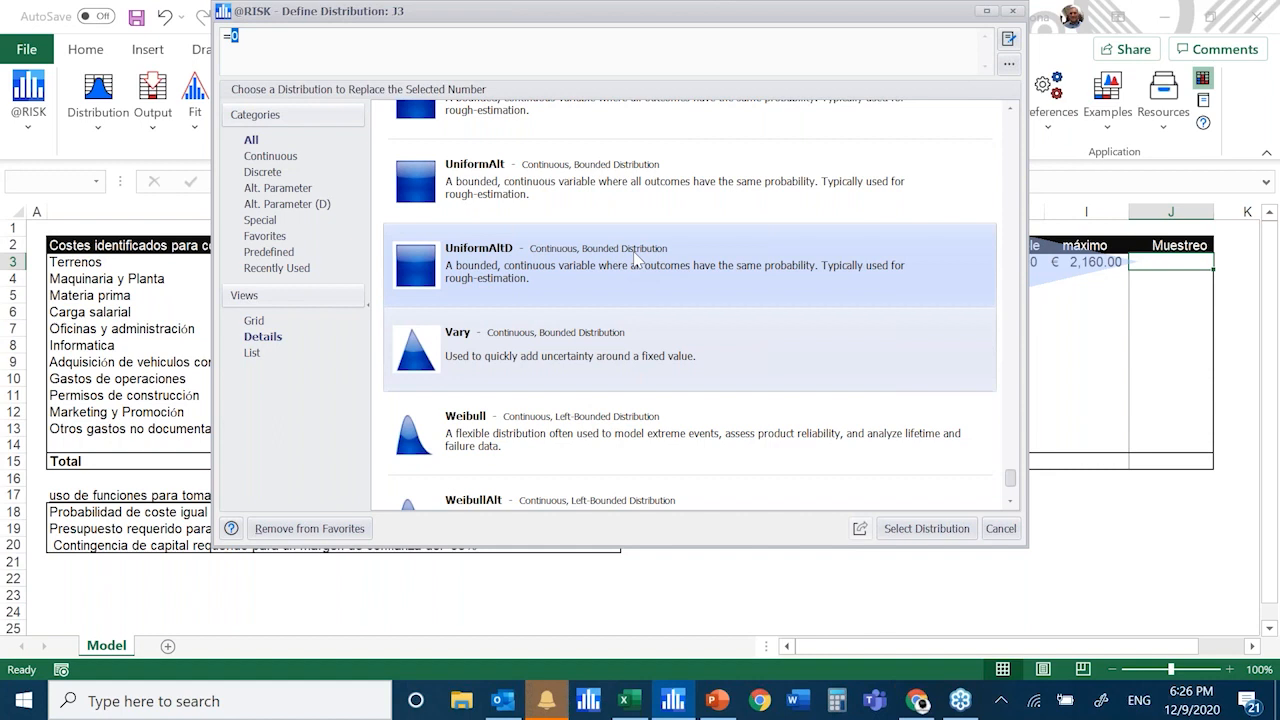
scroll(547, 265, "up", 1)
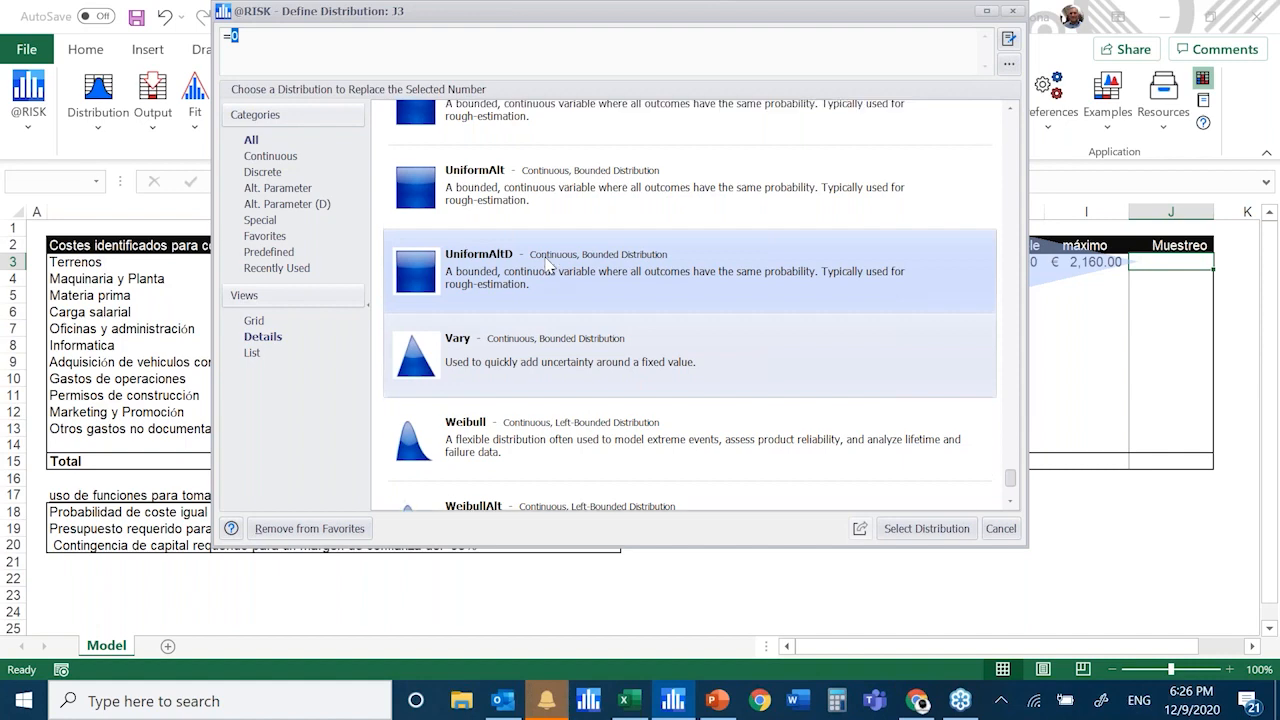
scroll(548, 264, "up", 3)
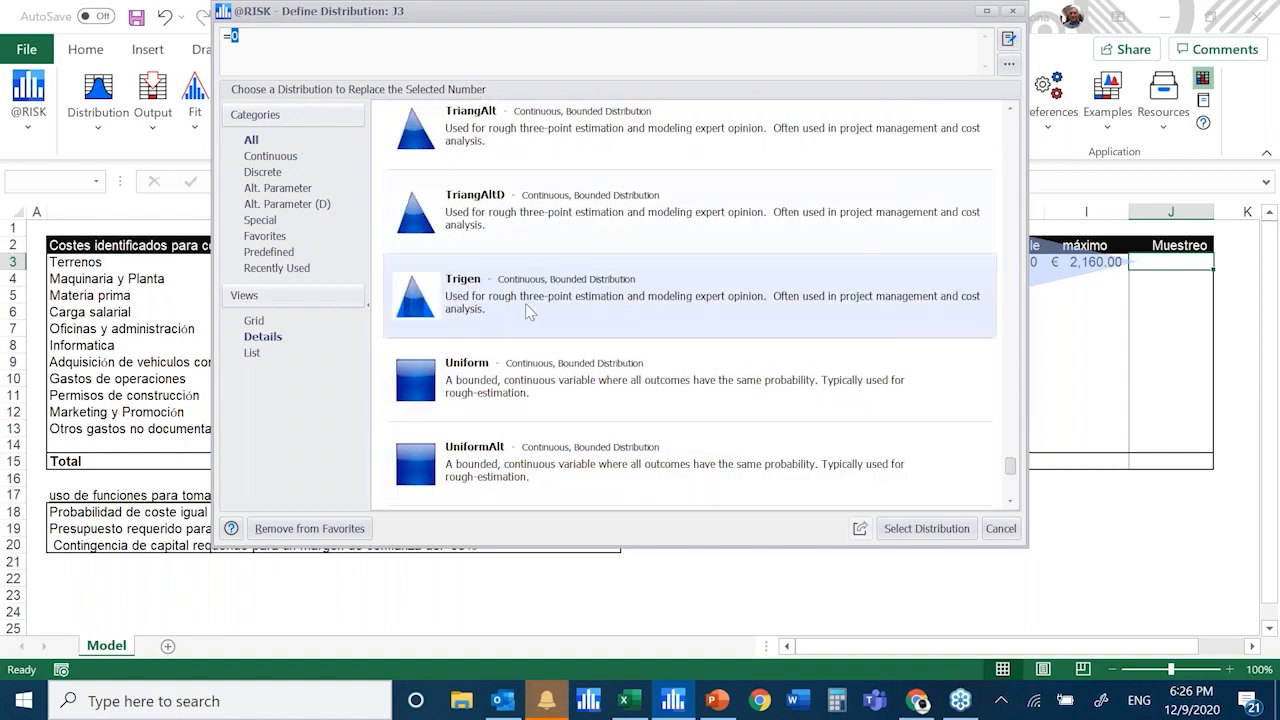
scroll(525, 303, "up", 3)
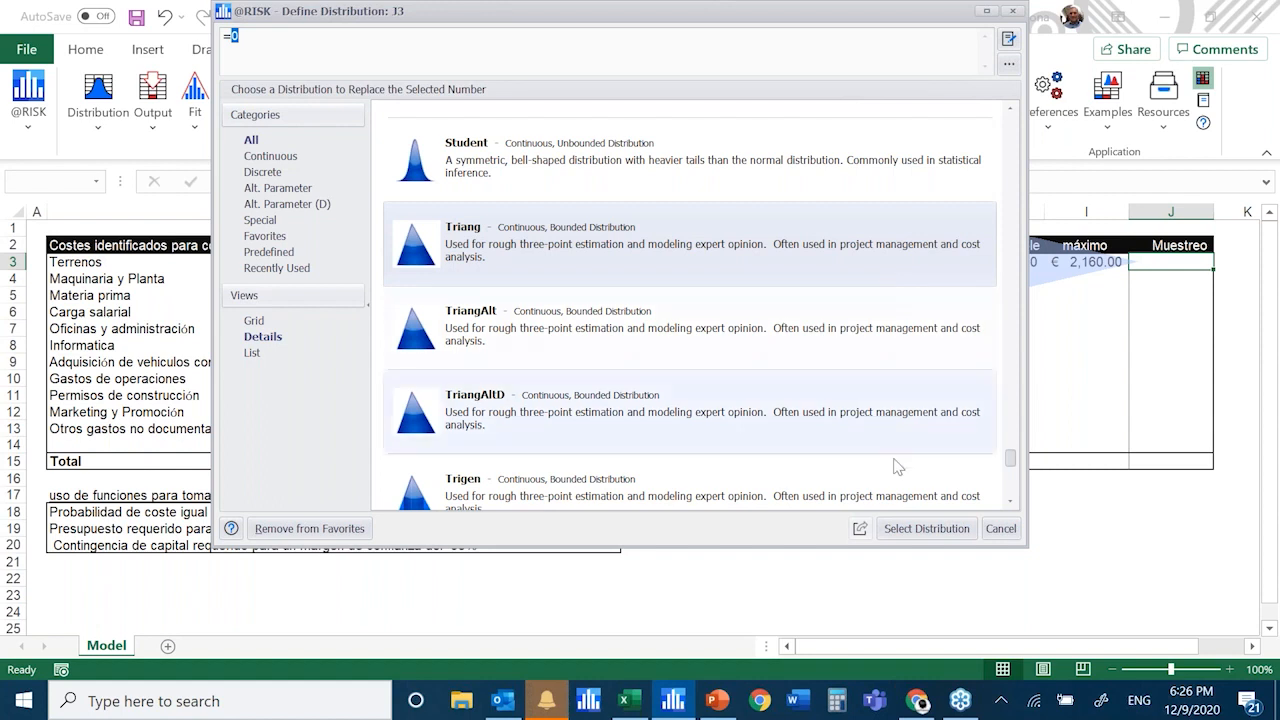
left_click(926, 528)
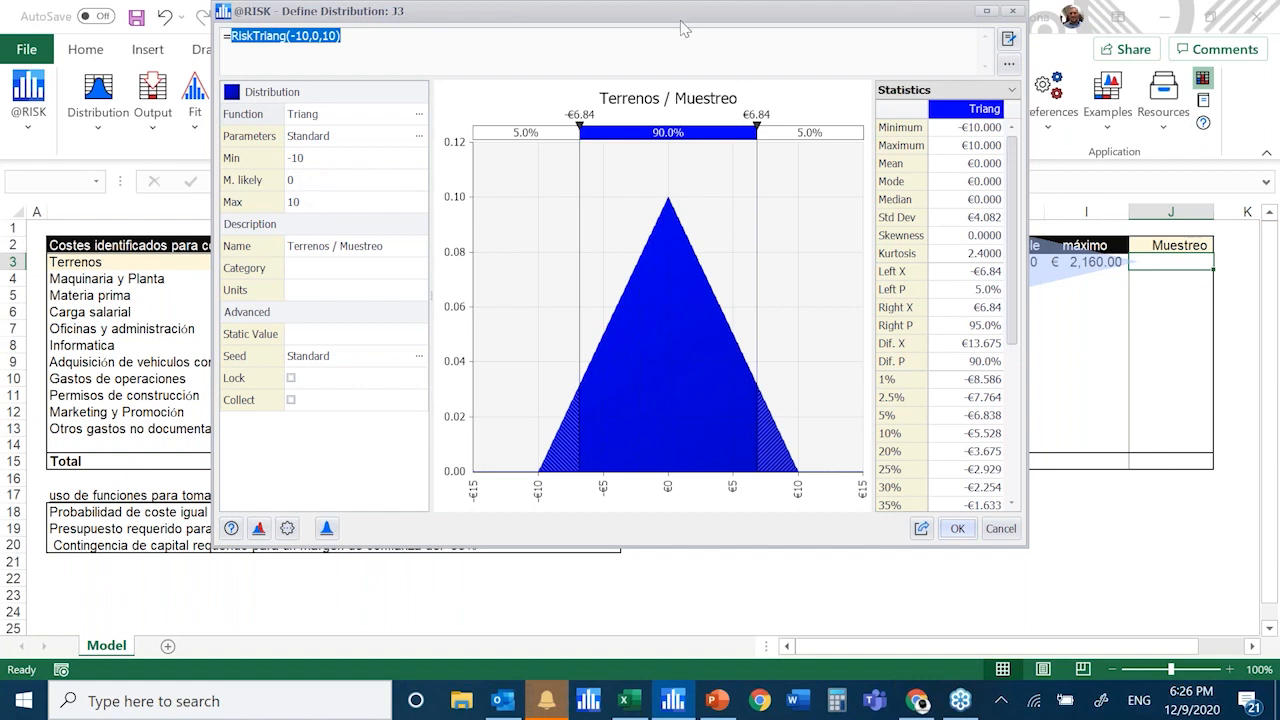
left_click_drag(681, 29, 498, 88)
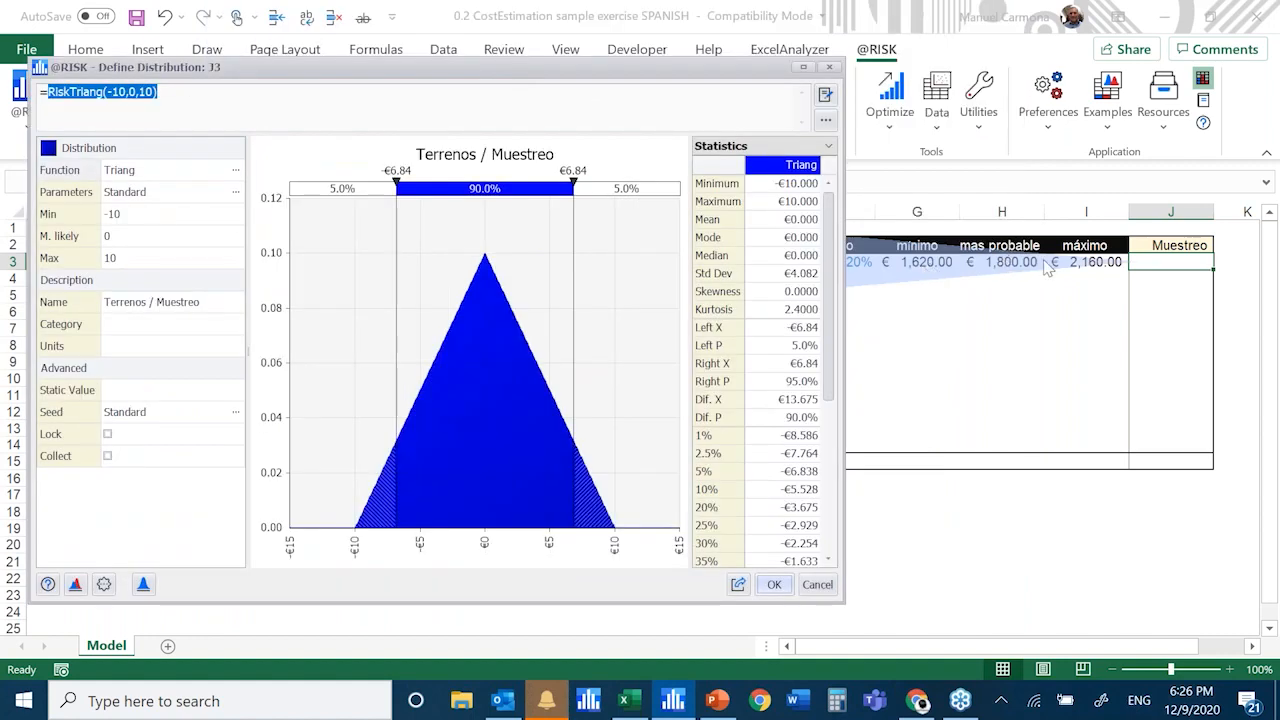
left_click(120, 216)
left_click(129, 214)
left_click_drag(129, 214, 73, 216)
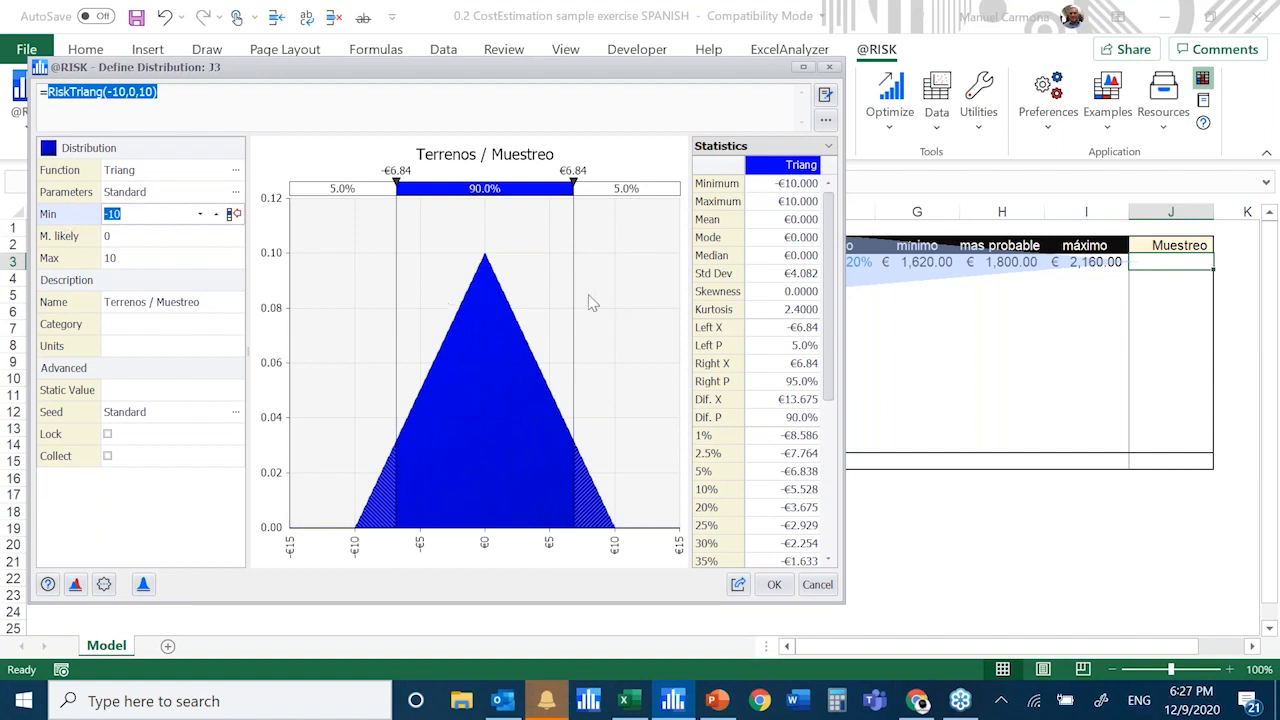
type("1620")
key("Escape")
Link the Triang minimum, most likely and maximum parameters to cells G3:I3 as Excel references and accept the distribution in J3
left_click(236, 194)
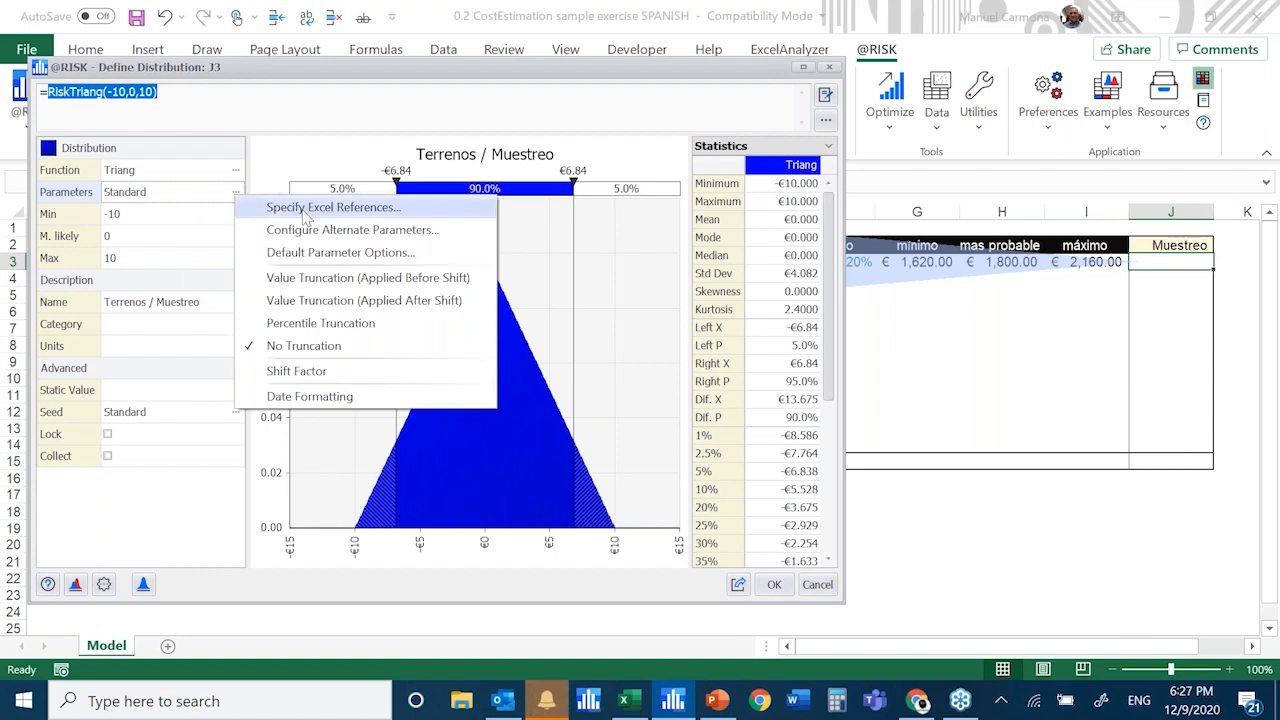
left_click(306, 215)
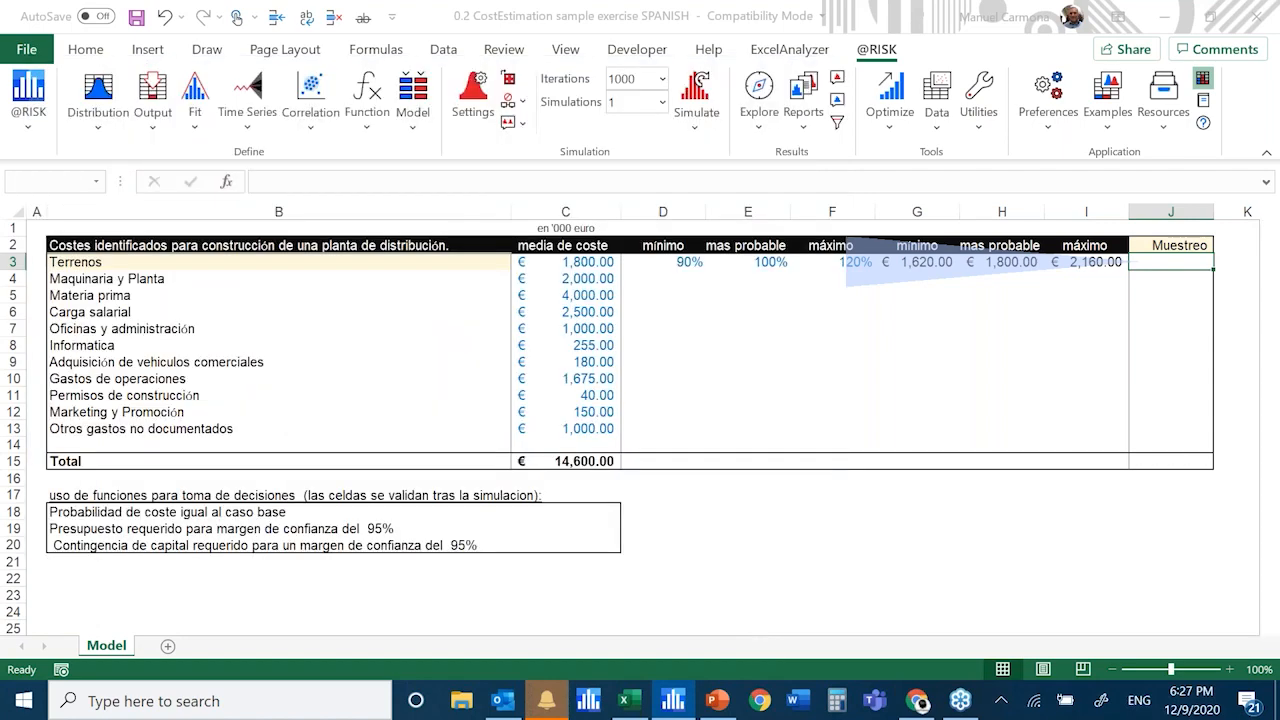
left_click(921, 262)
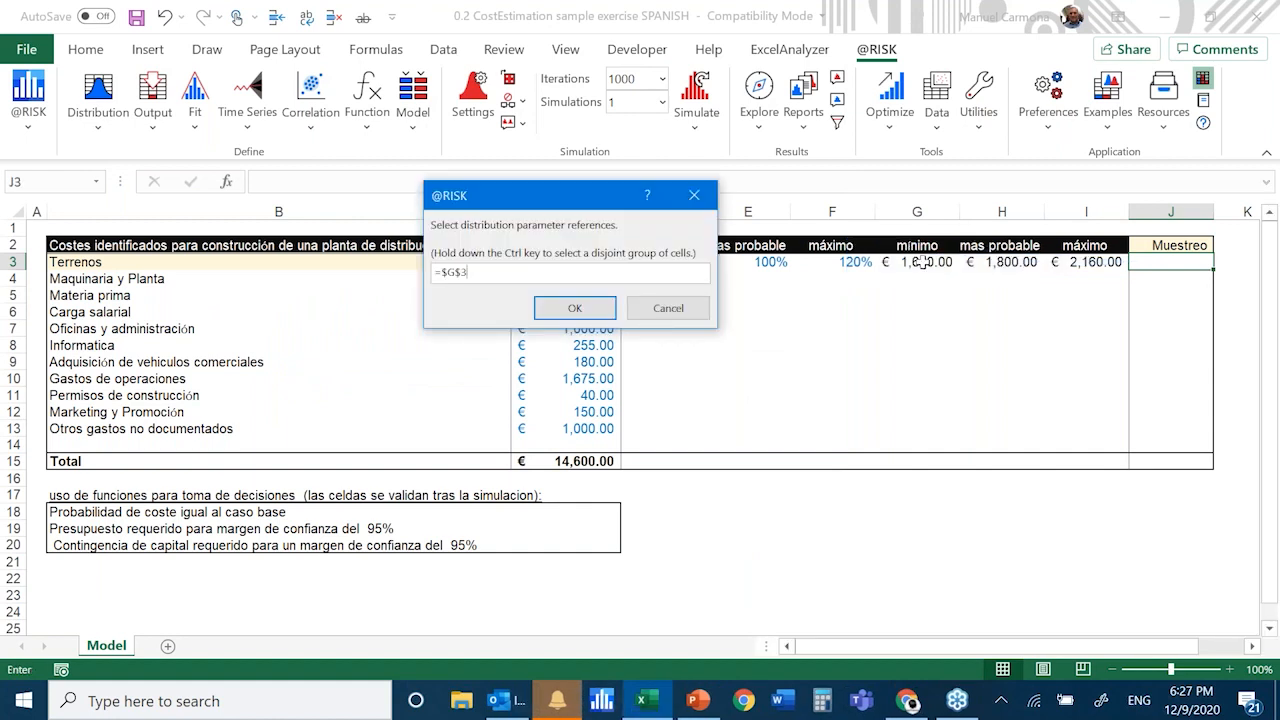
left_click_drag(921, 262, 1100, 265)
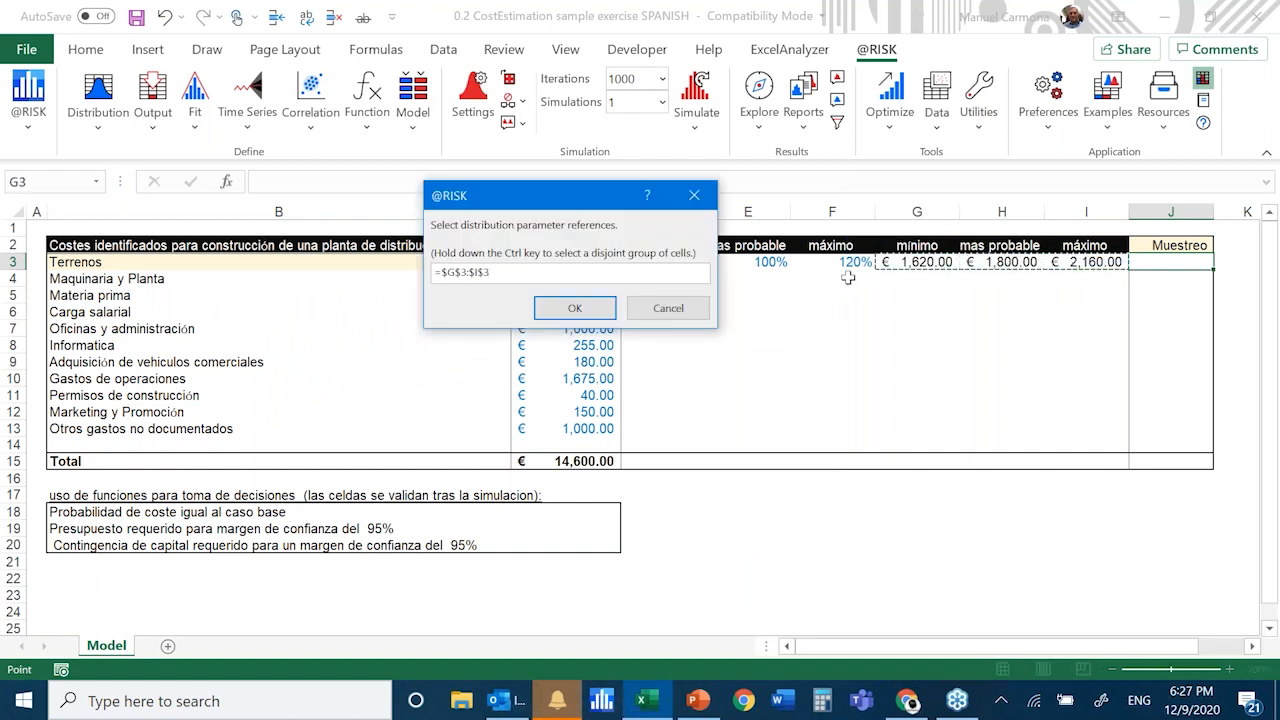
left_click(574, 310)
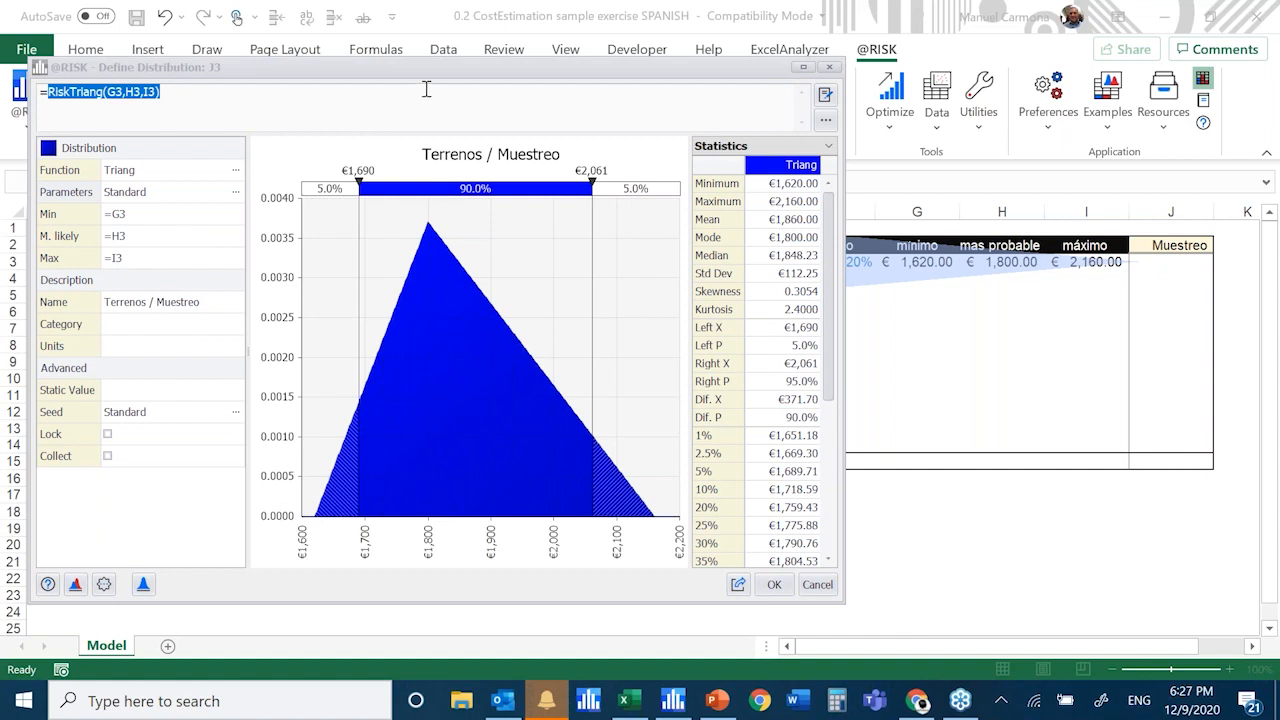
left_click(427, 66)
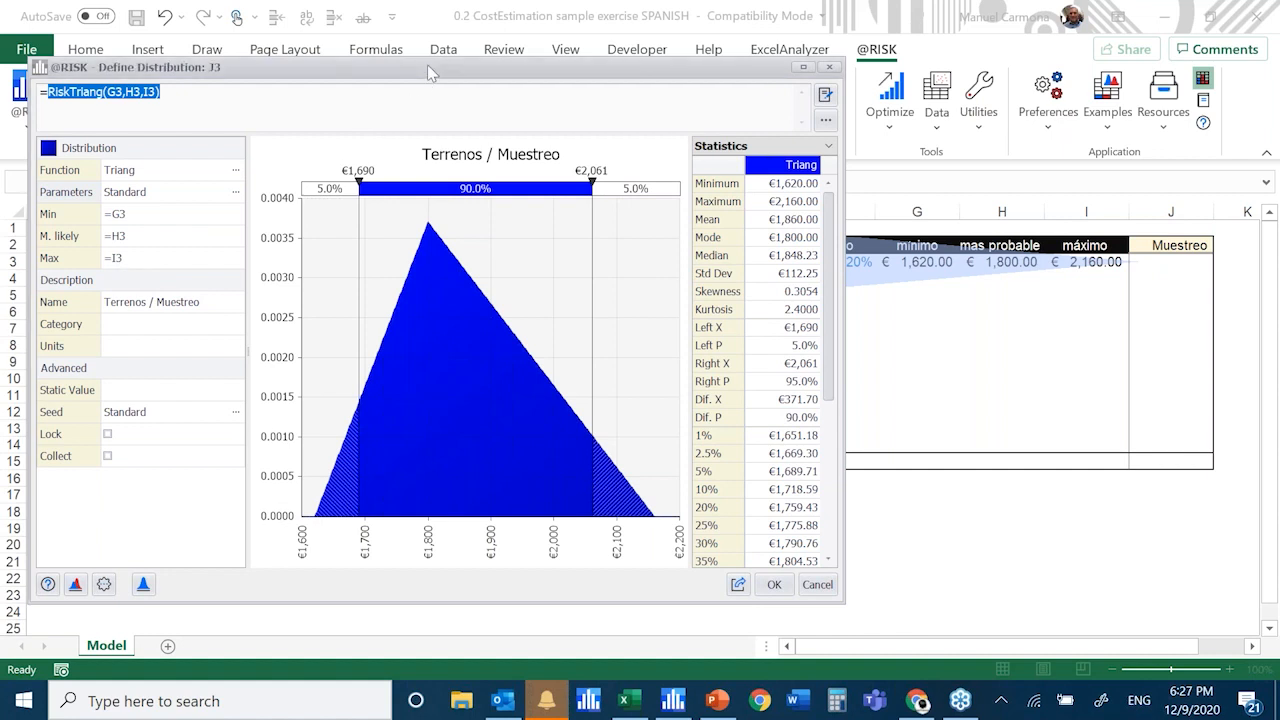
left_click_drag(427, 64, 414, 8)
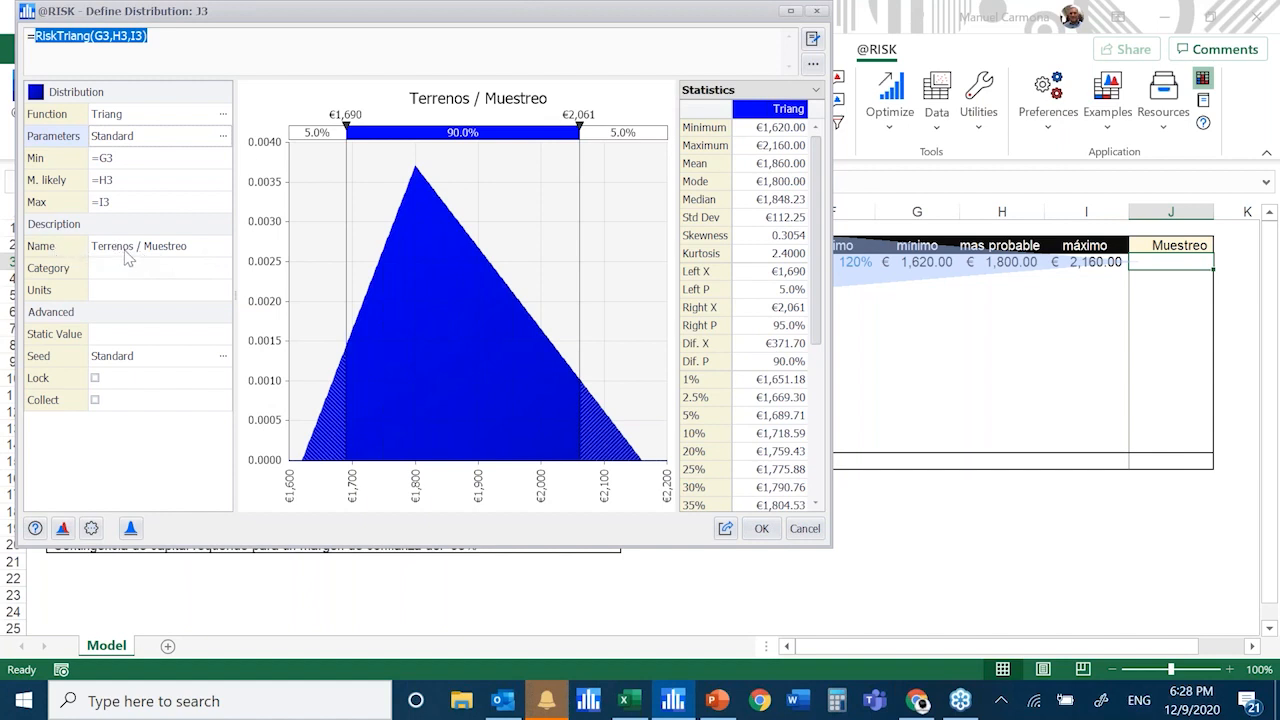
left_click_drag(323, 20, 585, 90)
left_click_drag(582, 82, 827, 92)
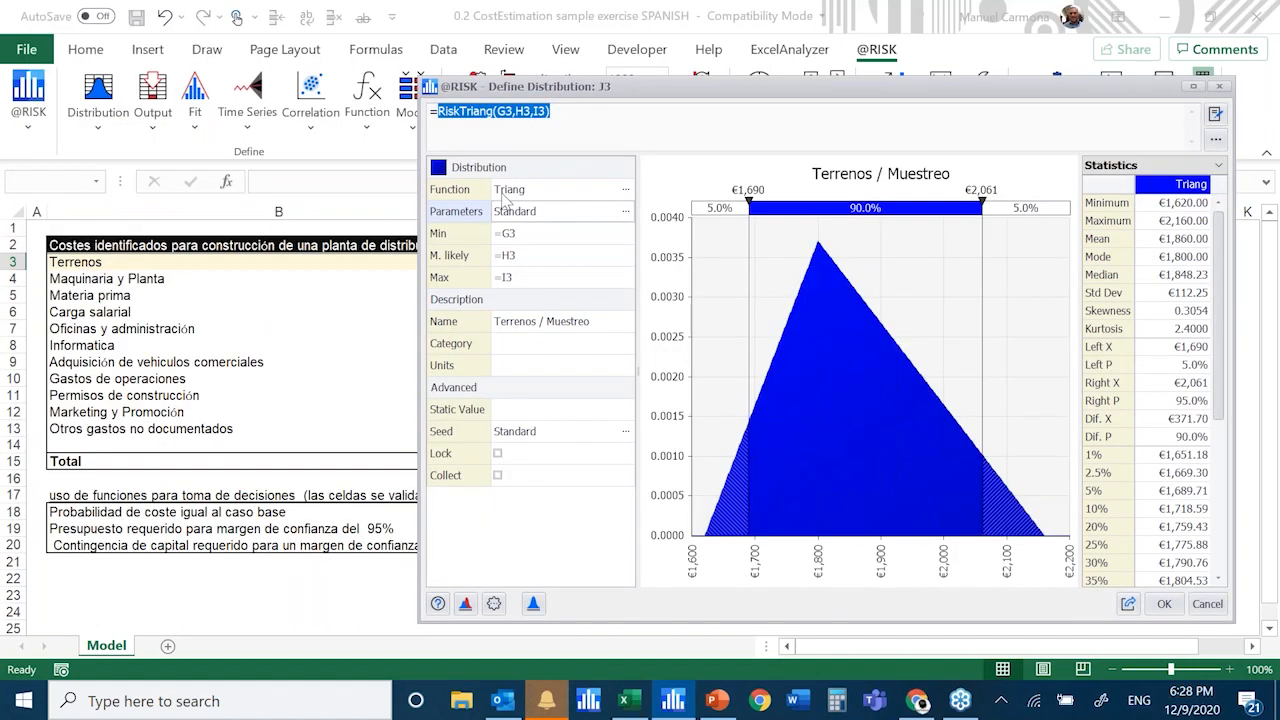
left_click_drag(661, 88, 297, 46)
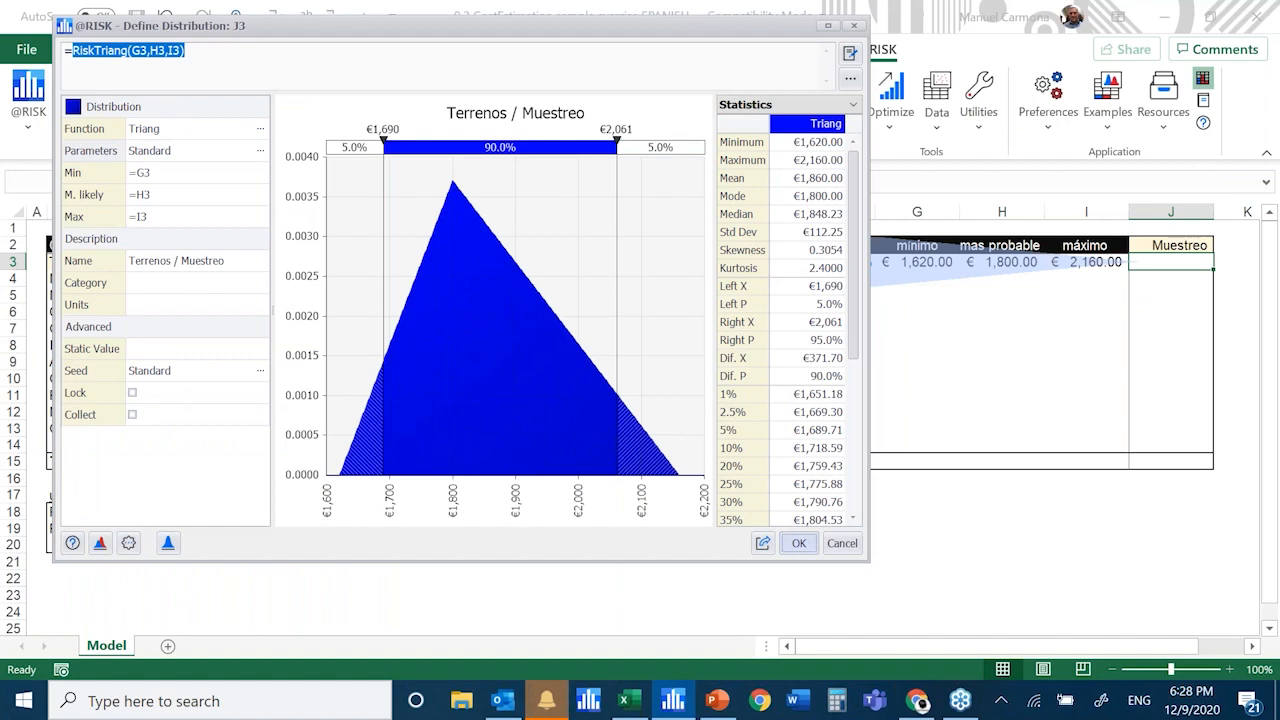
left_click(799, 543)
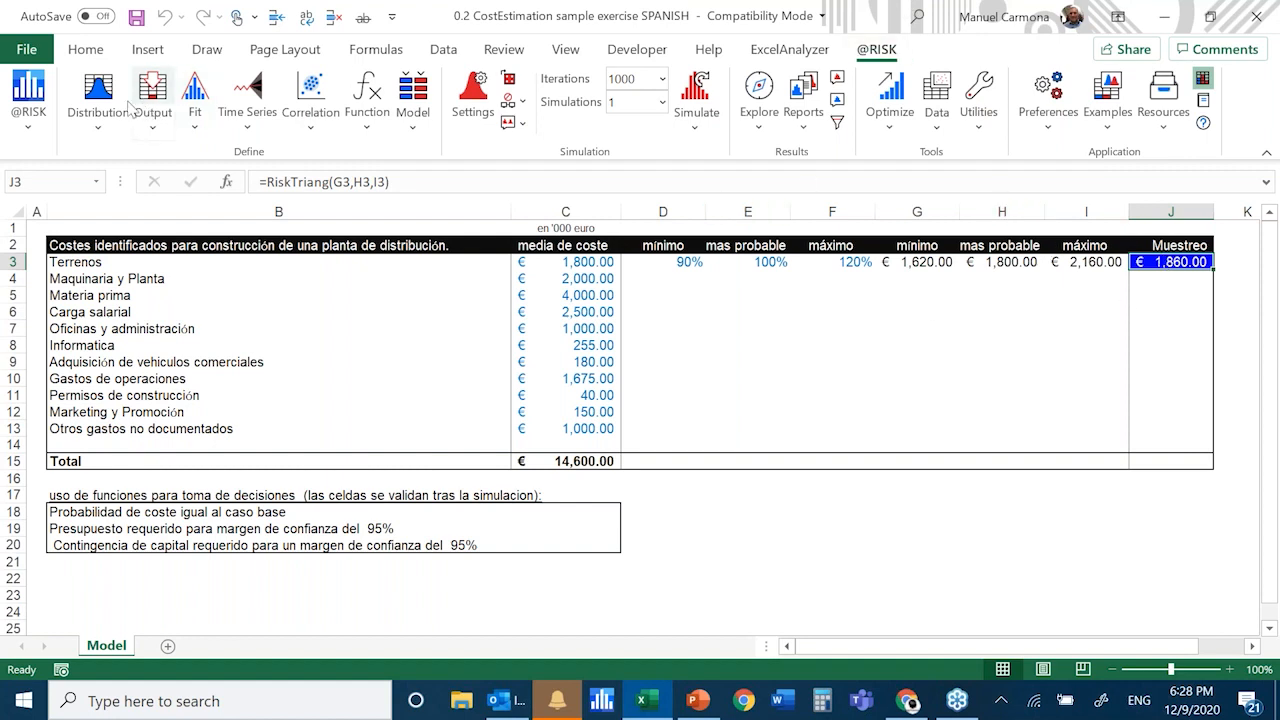
Reopen the distribution definition of J3 to review its parameters and graph, leaving it without changes
left_click(98, 95)
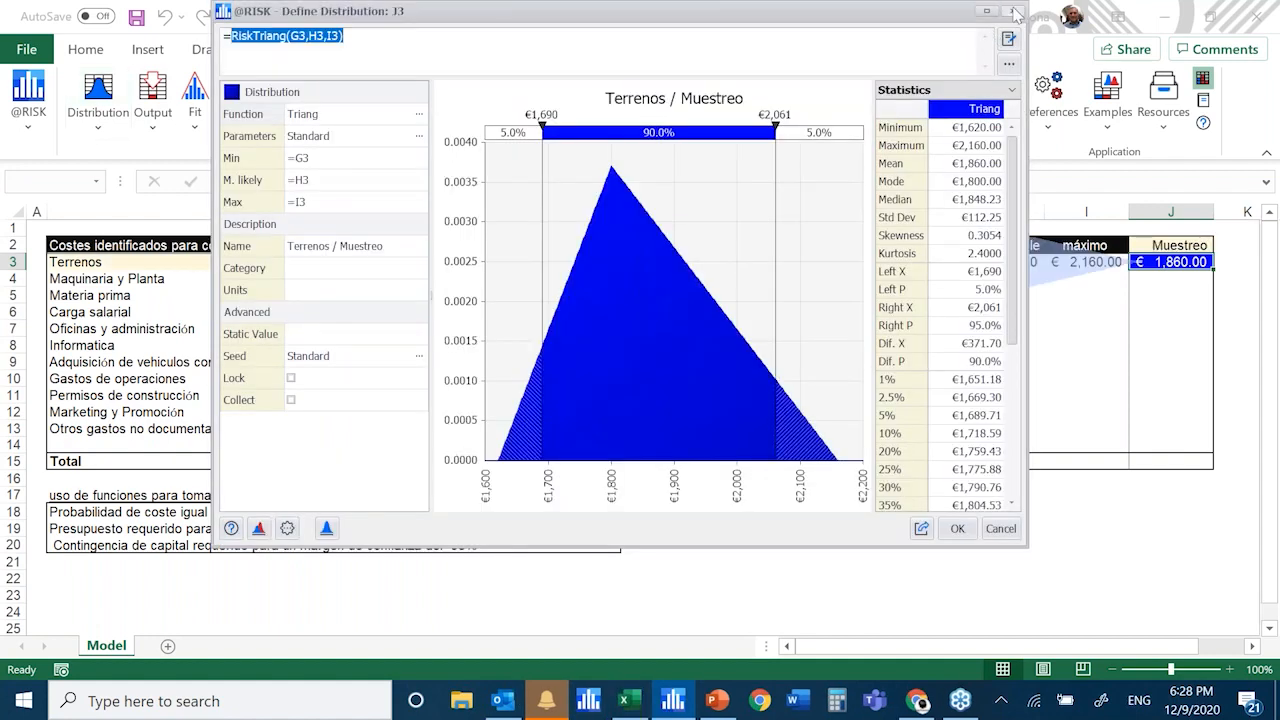
key("Escape")
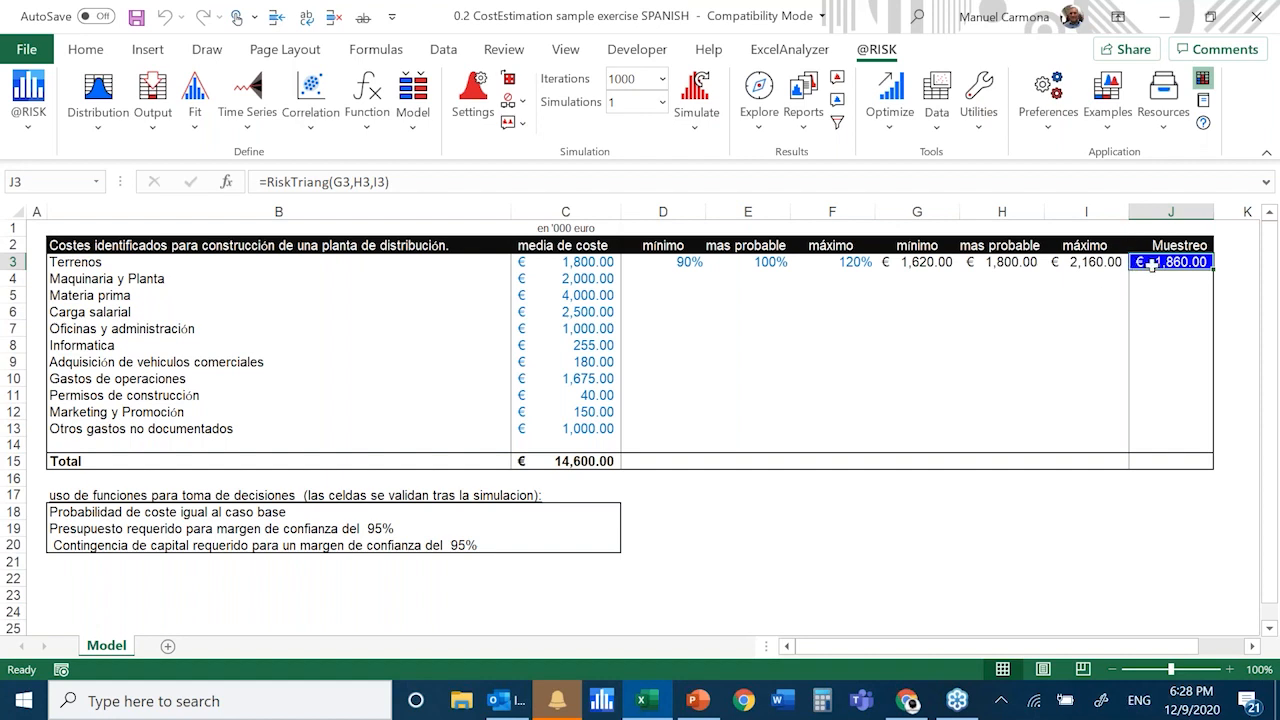
left_click(1107, 130)
left_click(1107, 130)
left_click(1204, 79)
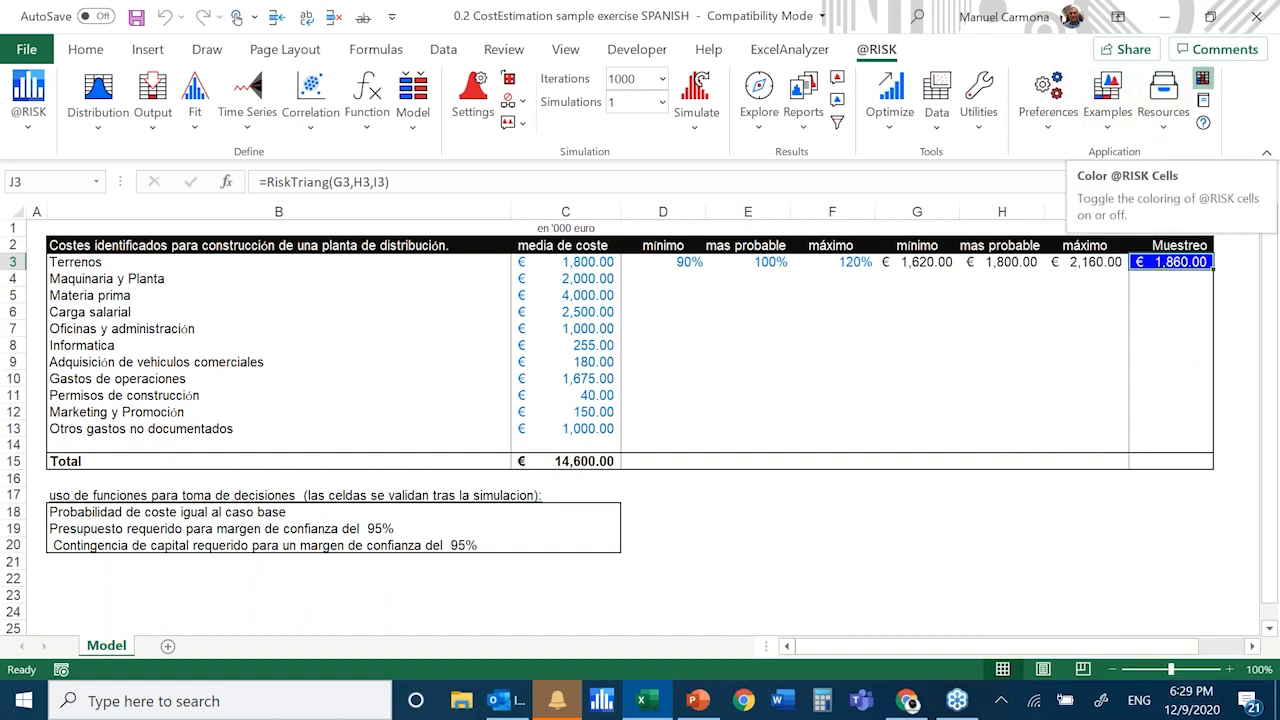
left_click(815, 333)
left_click(820, 300)
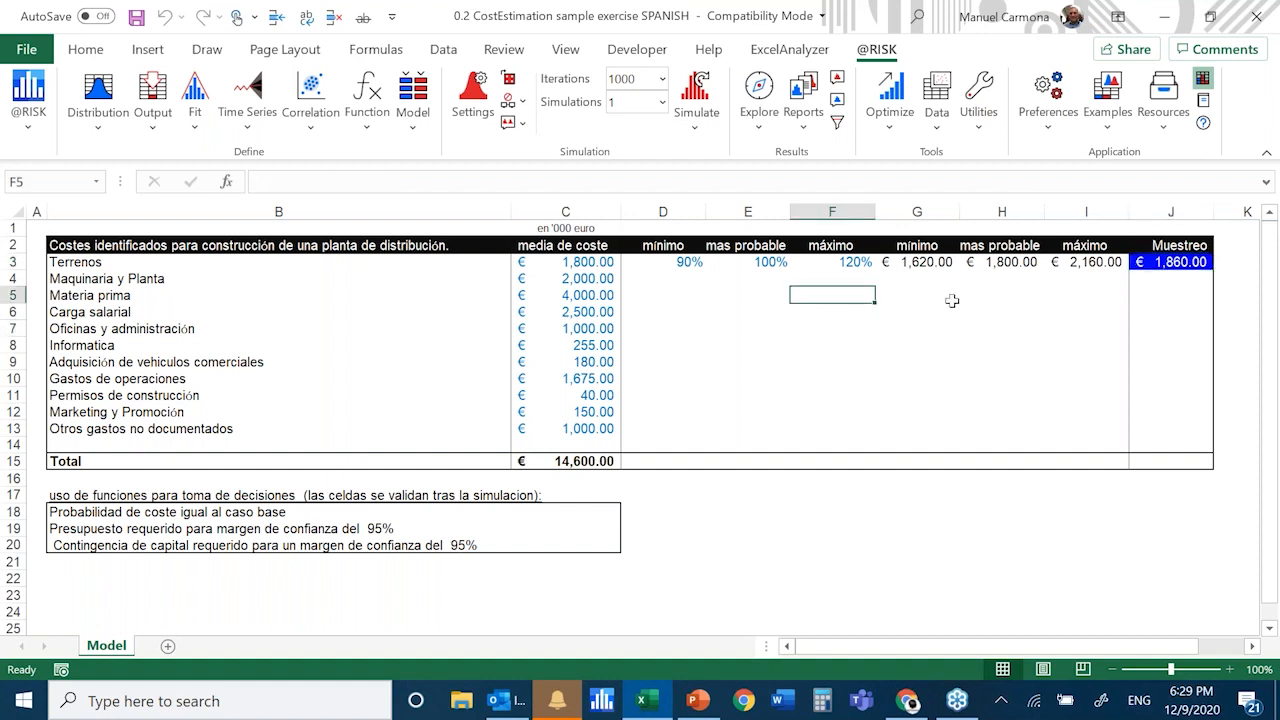
Switch the standard recalculation to random values and recalculate the sheet repeatedly to watch the sampled values in J3
left_click(511, 86)
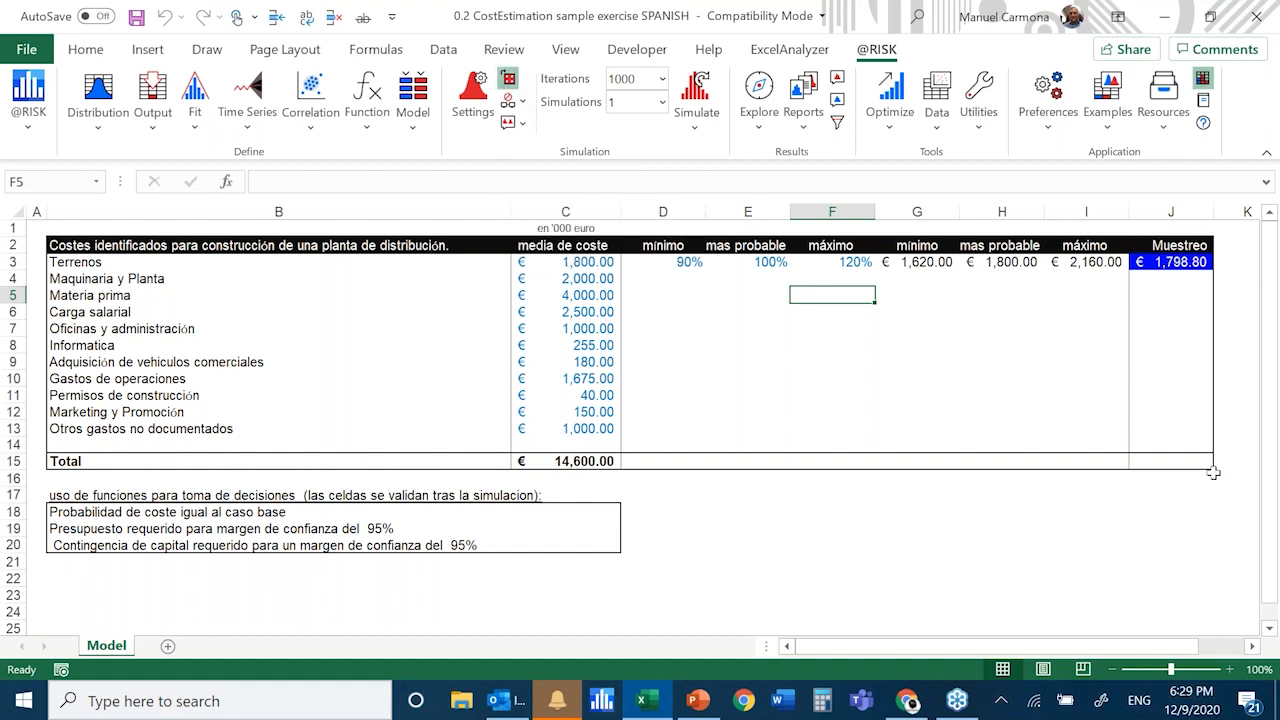
key("F9")
key("F9")
key("F9")
key("F9")
key("F9")
key("F9")
key("F9")
key("F9")
key("F9")
key("F9")
key("F9")
key("F9")
key("F9")
key("F9")
key("F9")
key("F9")
key("F9")
key("F9")
key("F9")
key("F9")
key("F9")
key("F9")
key("F9")
key("F9")
key("F9")
key("F9")
key("F9")
key("F9")
key("F9")
key("F9")
key("F9")
key("F9")
key("F9")
key("F9")
key("F9")
key("F9")
key("F9")
key("F9")
key("F9")
key("F9")
key("F9")
key("F9")
key("F9")
key("F9")
key("F9")
key("F9")
key("F9")
key("F9")
key("F9")
key("F9")
key("F9")
key("F9")
key("F9")
key("F9")
key("F9")
key("F9")
key("F9")
key("F9")
key("F9")
key("F9")
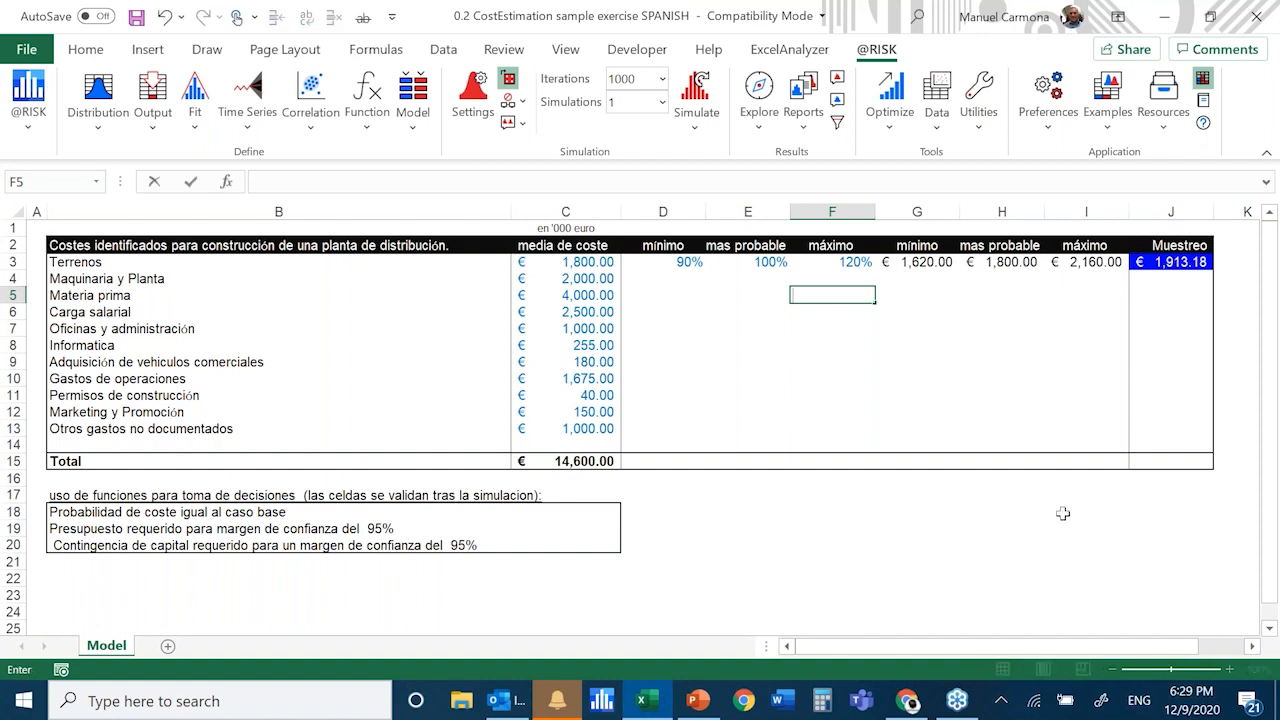
left_click(742, 367)
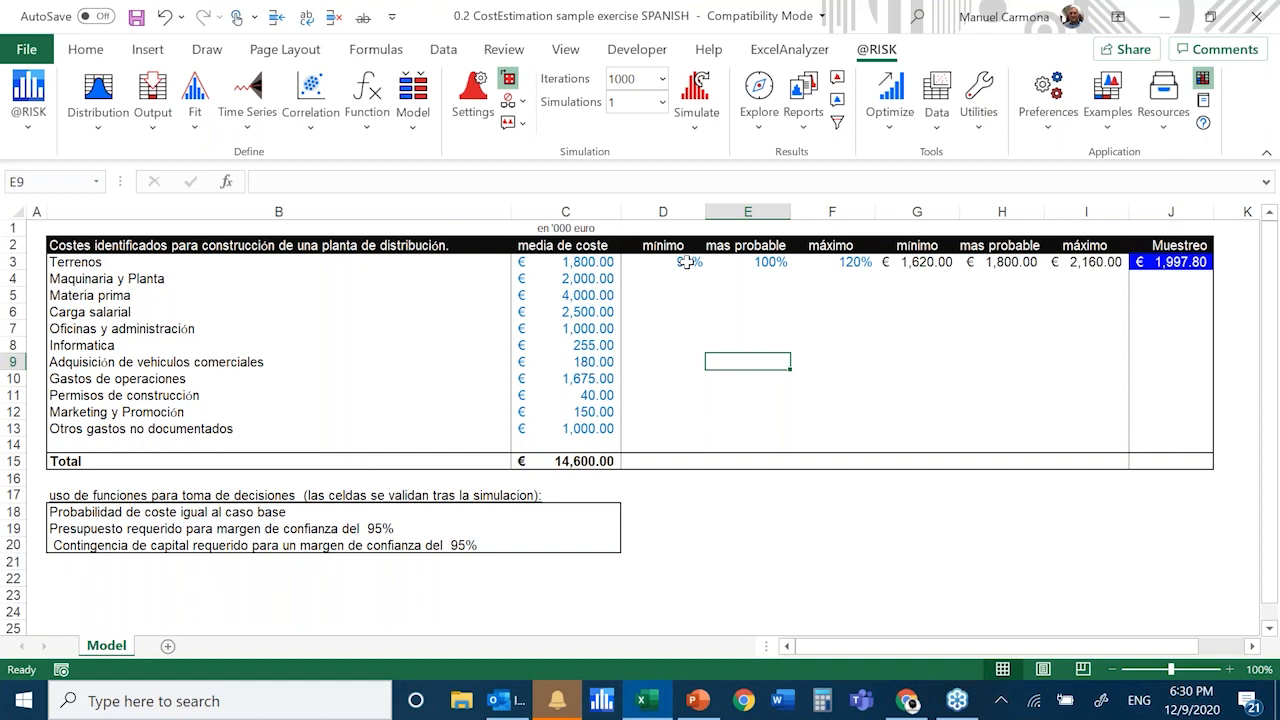
Copy the Terrenos percentages and cost formulas in D3:I3 down to row 13 for all cost items
left_click(686, 262)
left_click_drag(686, 262, 1086, 262)
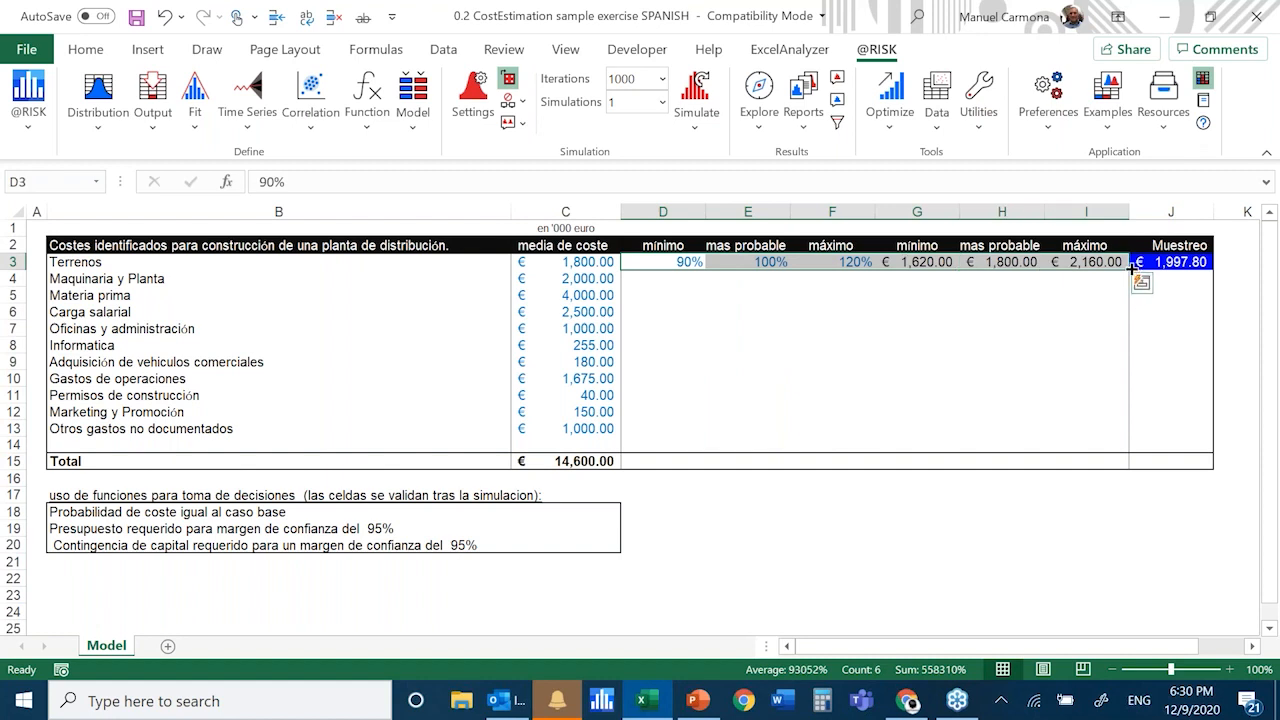
left_click_drag(1131, 268, 1137, 437)
left_click(899, 572)
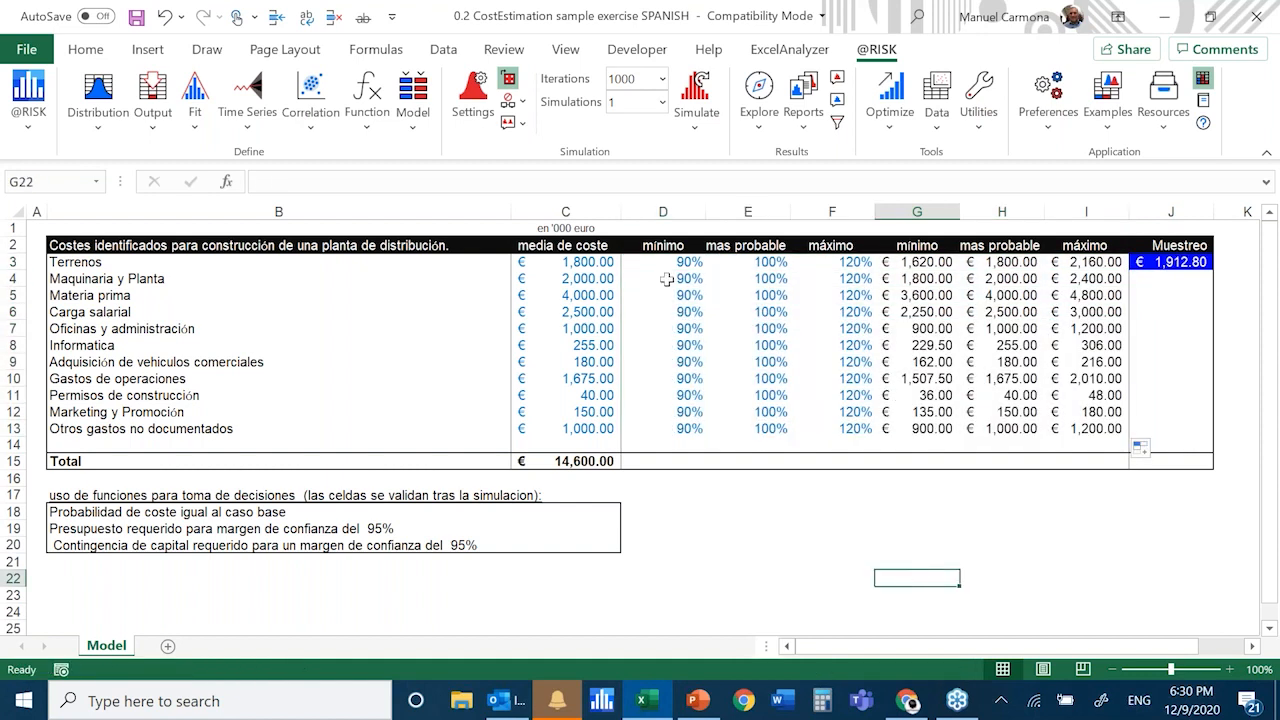
Check the copied minimum, most probable and maximum cost formulas for Maquinaria y Planta in G4:I4 and their input cells
left_click(917, 283)
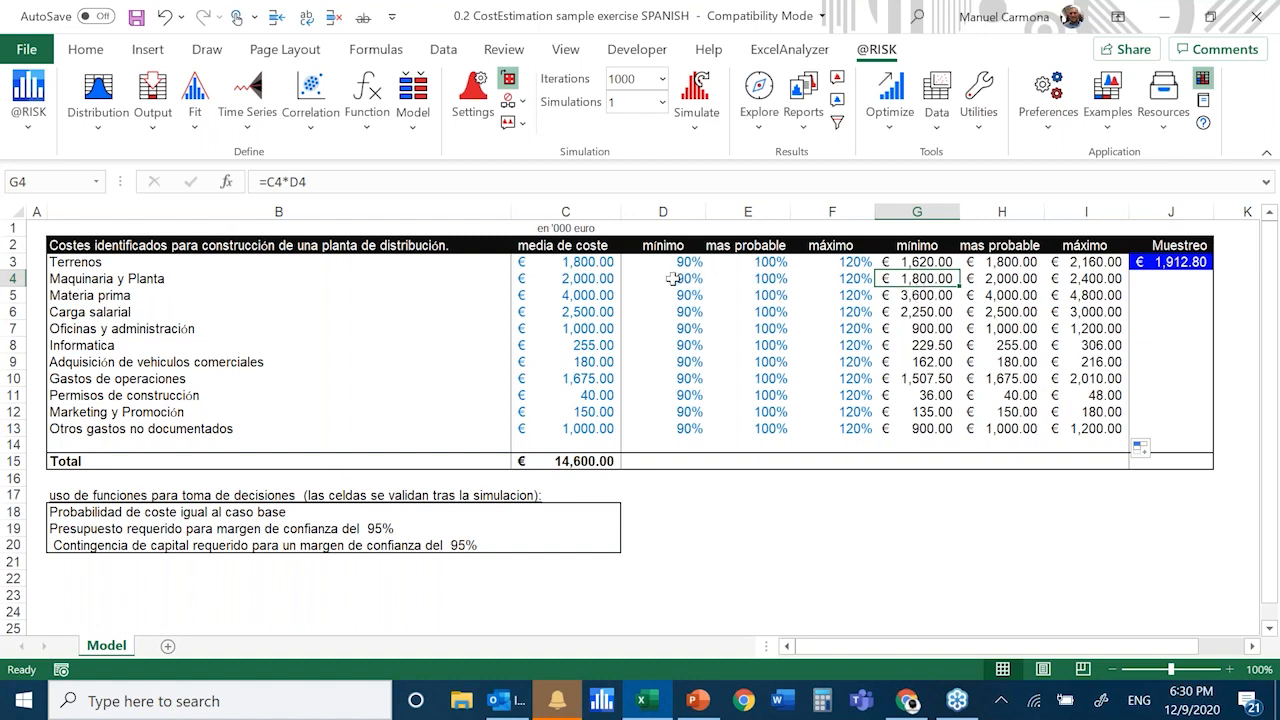
left_click(565, 278)
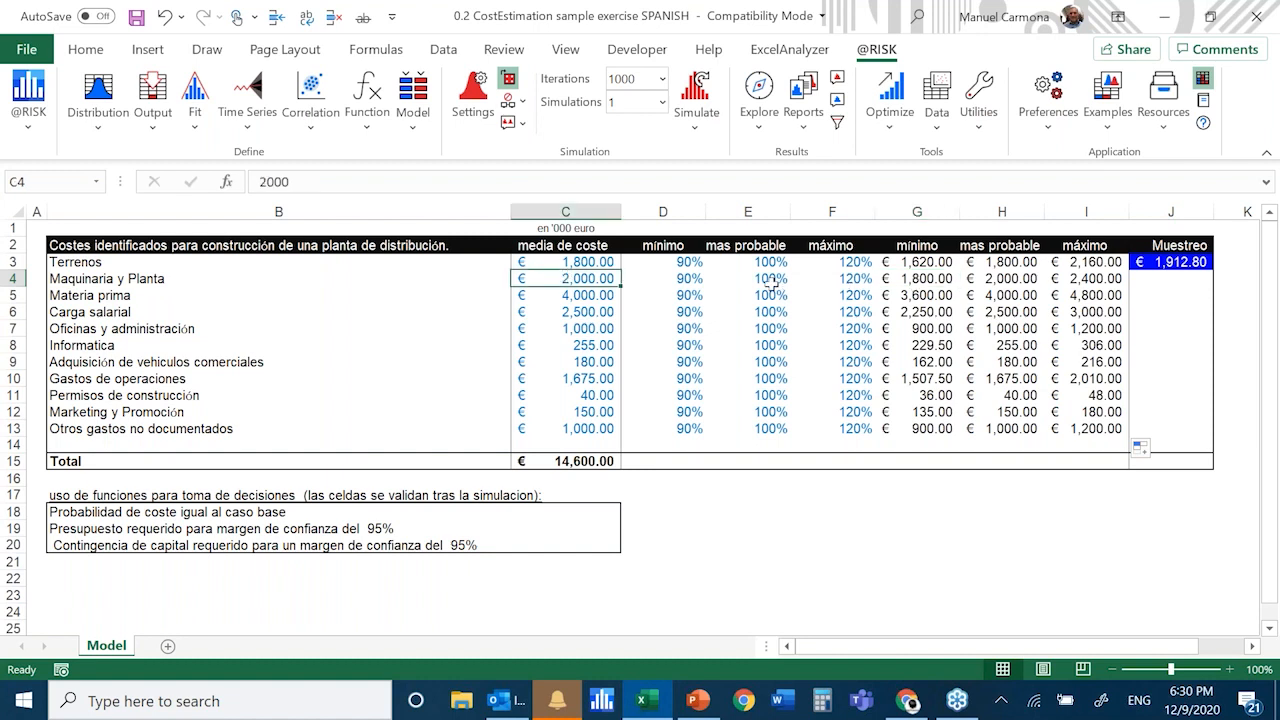
left_click(771, 280)
left_click(1027, 284)
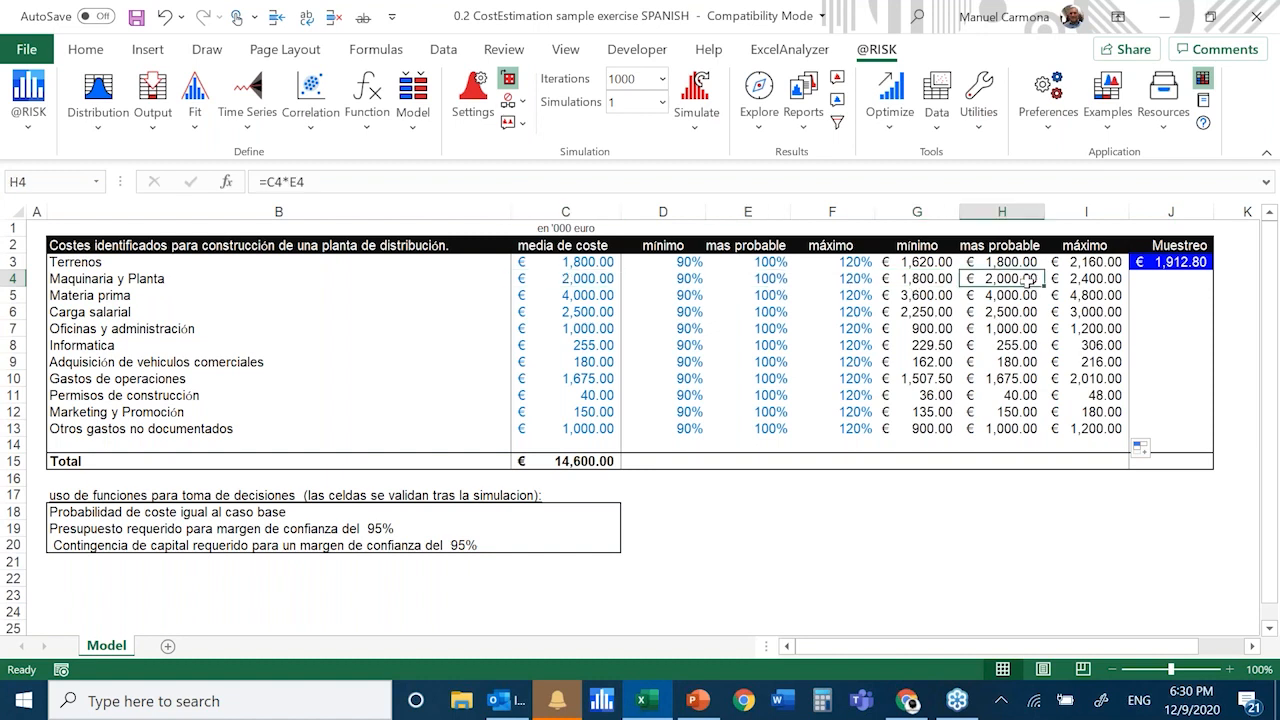
key("Left")
key("Left")
left_click(1095, 284)
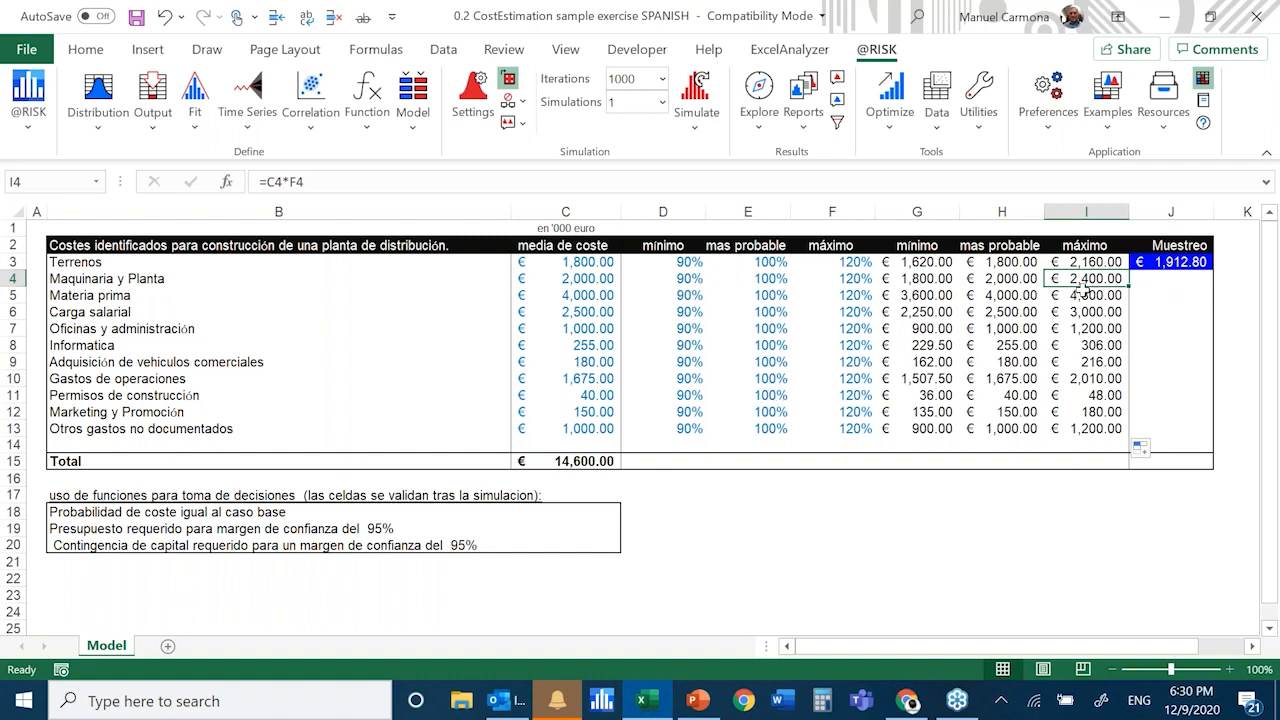
Copy the triangular distribution formula in J3 down to J13 for all cost items and check copied cells J6 and J13
left_click(1175, 264)
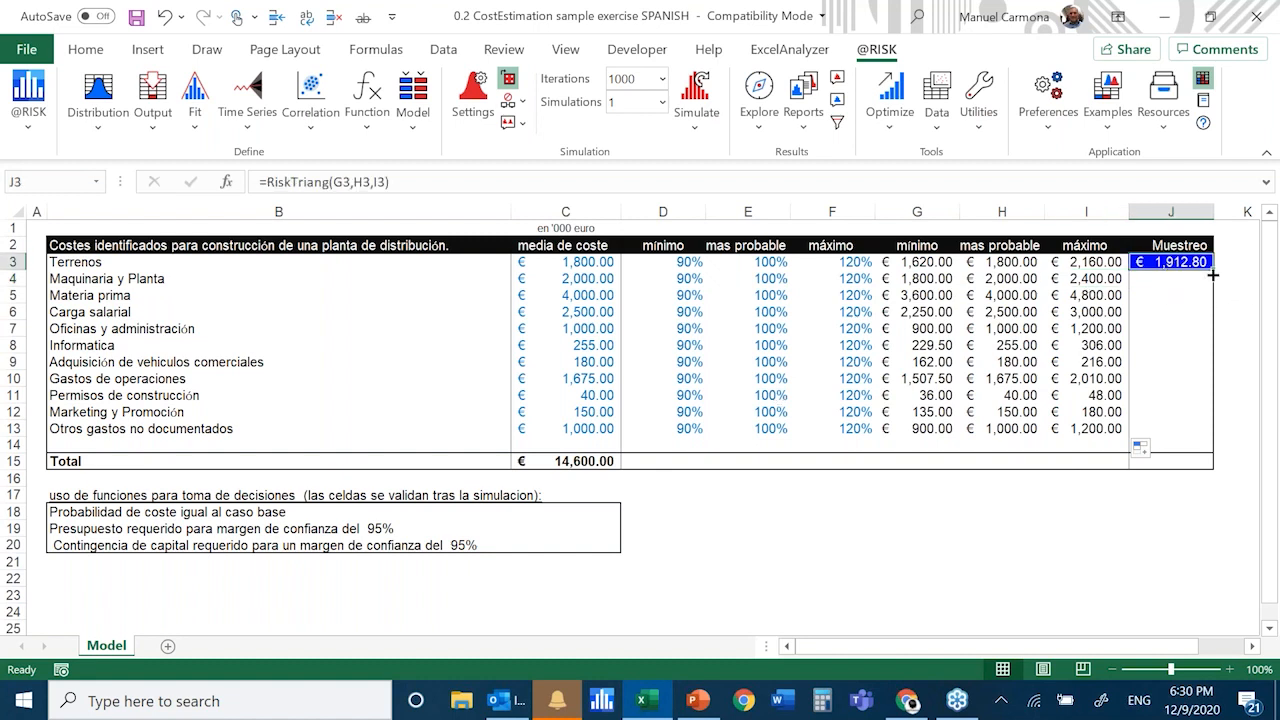
left_click_drag(1214, 263, 1228, 432)
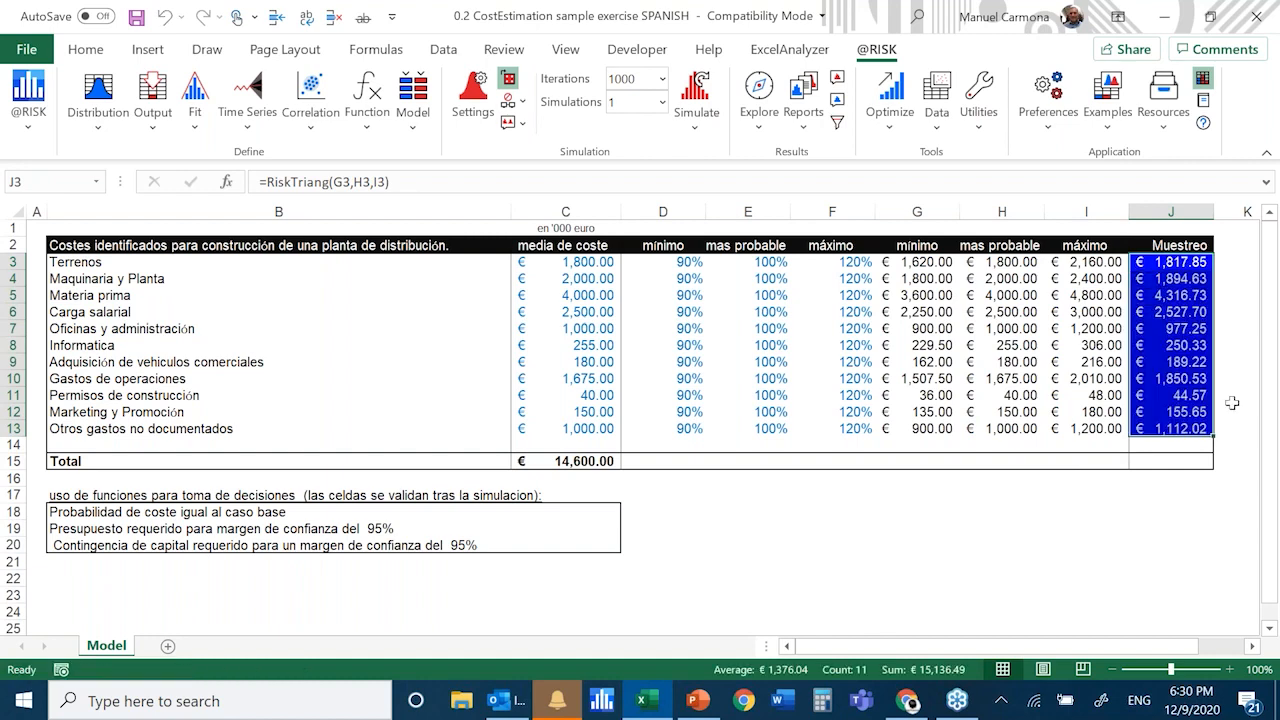
left_click(1232, 402)
left_click(1163, 305)
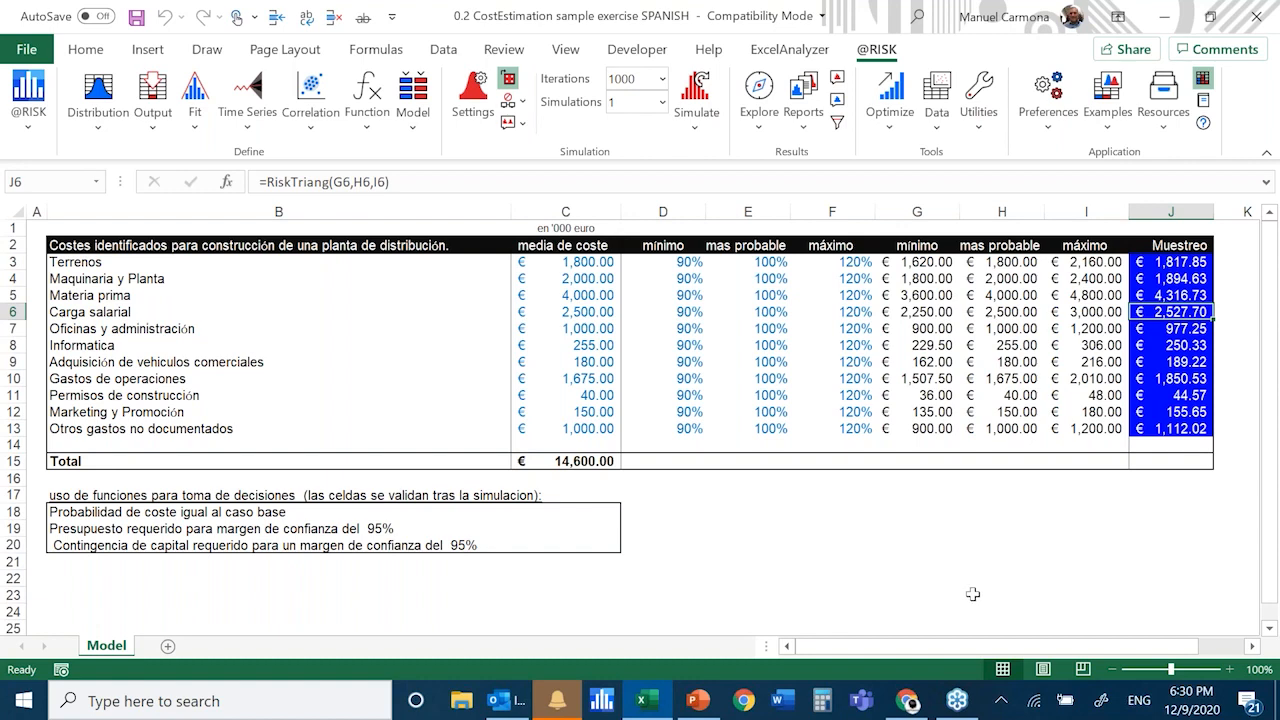
left_click(1180, 428)
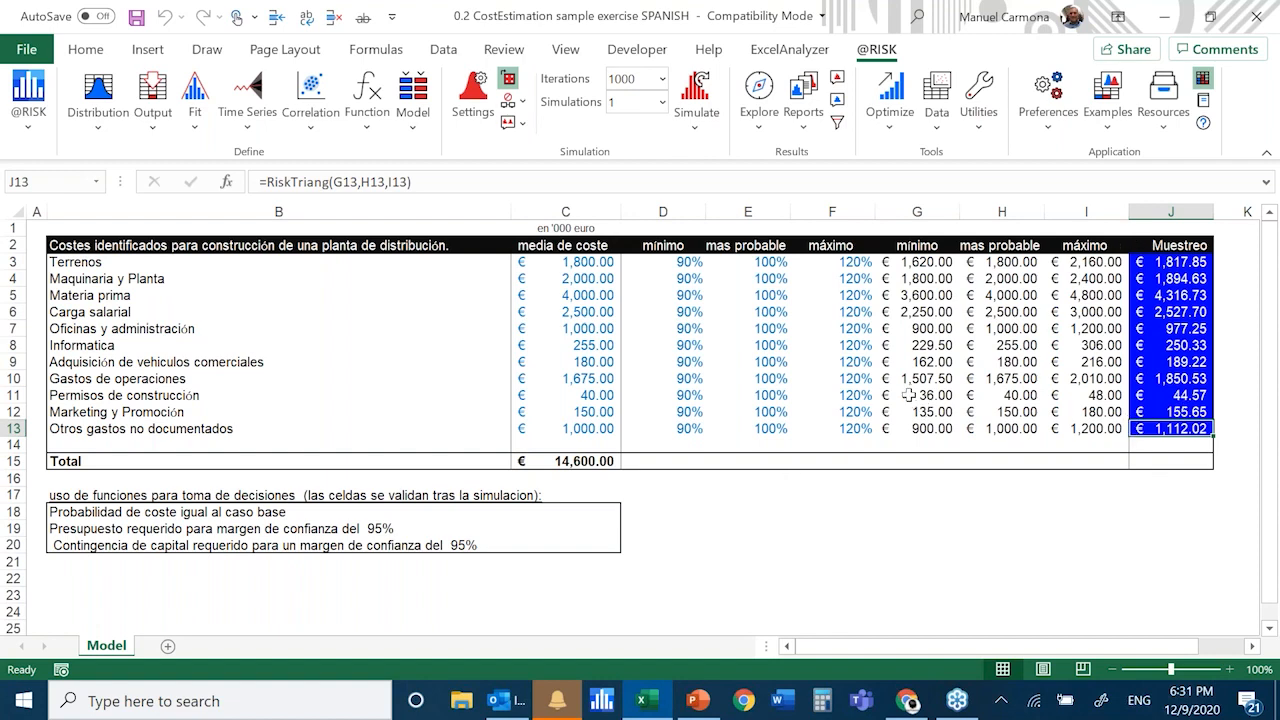
Set the Maquinaria y Planta minimum percentage in D4 to 95% and its maximum percentage in F4 to 125%
left_click(688, 279)
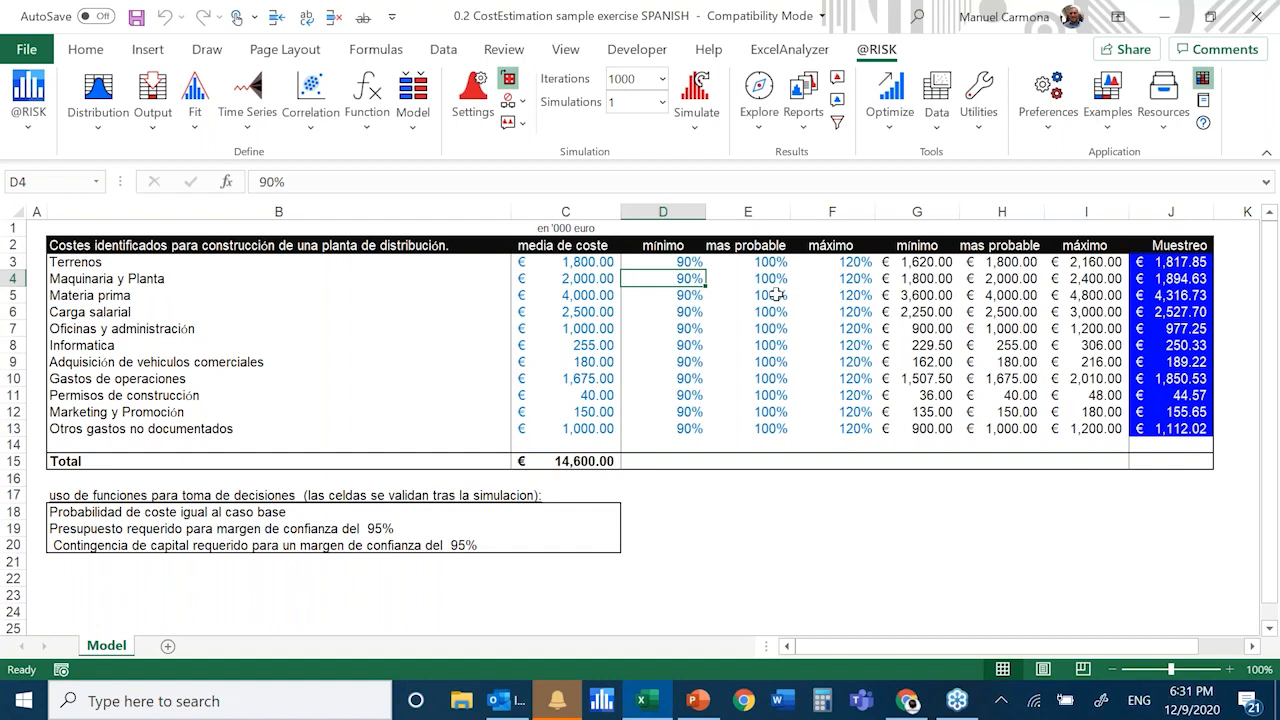
key("F2")
type("9")
type("5")
key("ctrl+Return")
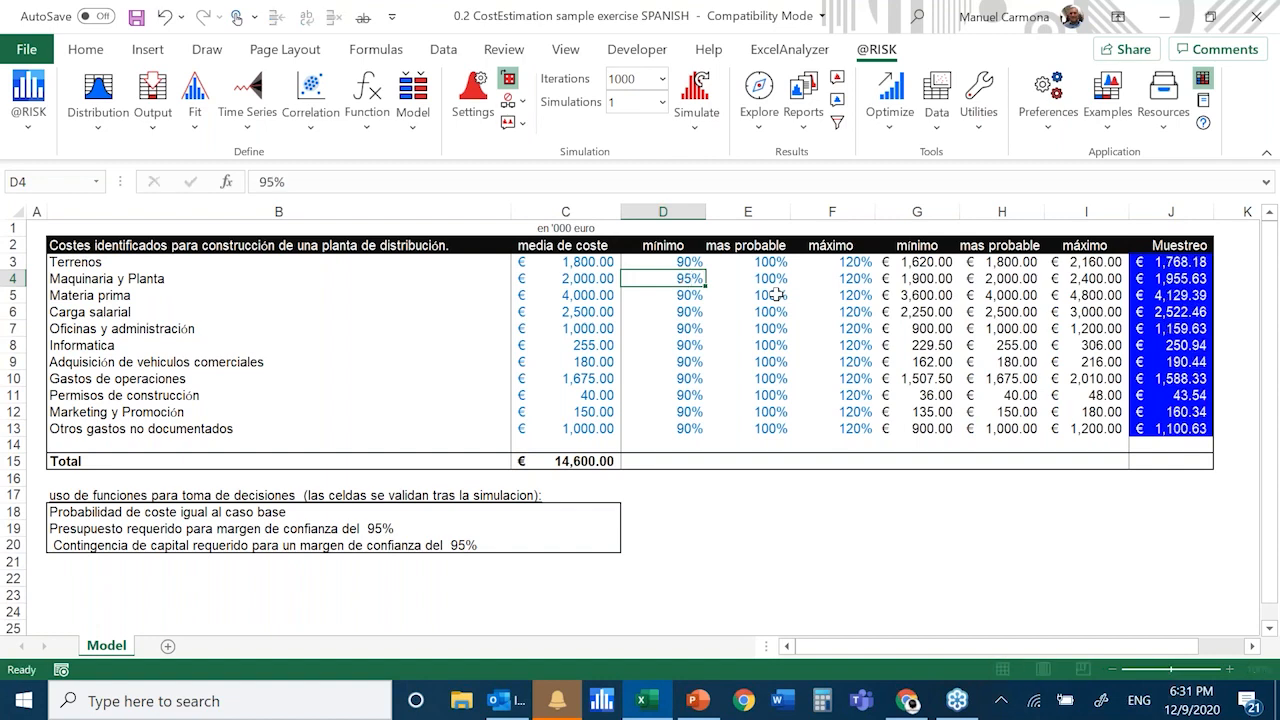
key("Right")
key("Right")
key("Right")
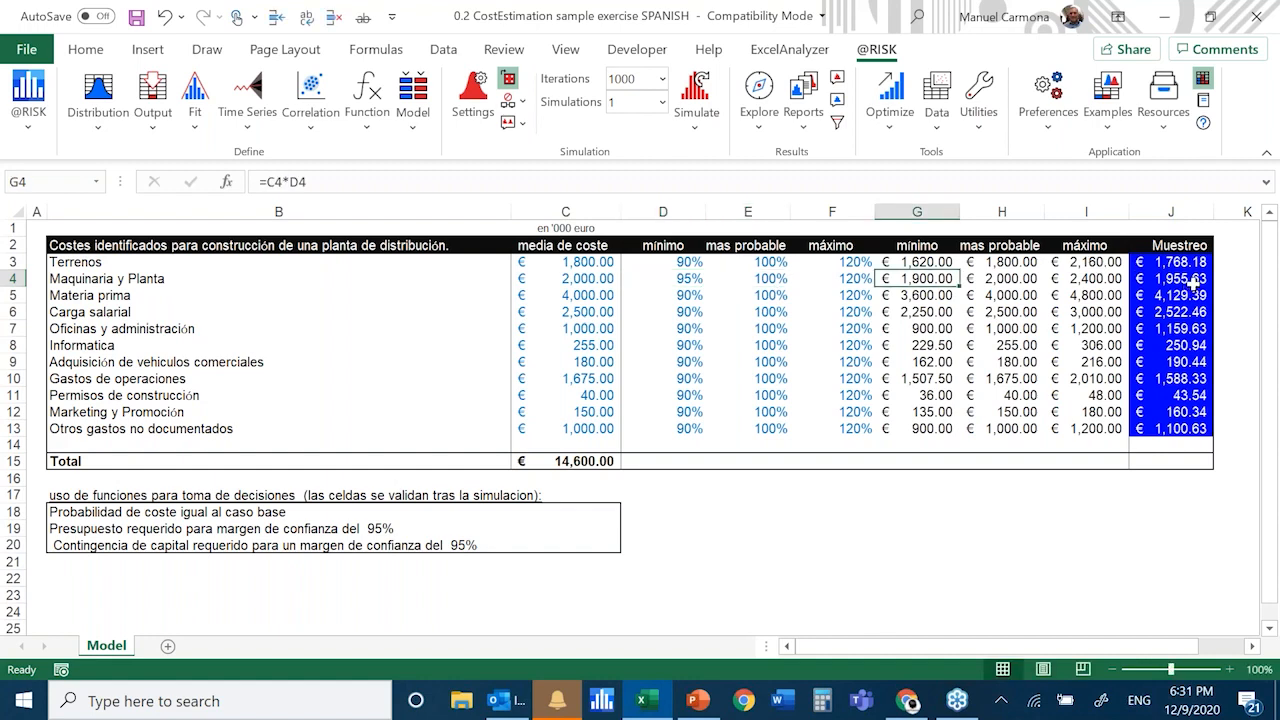
left_click(853, 280)
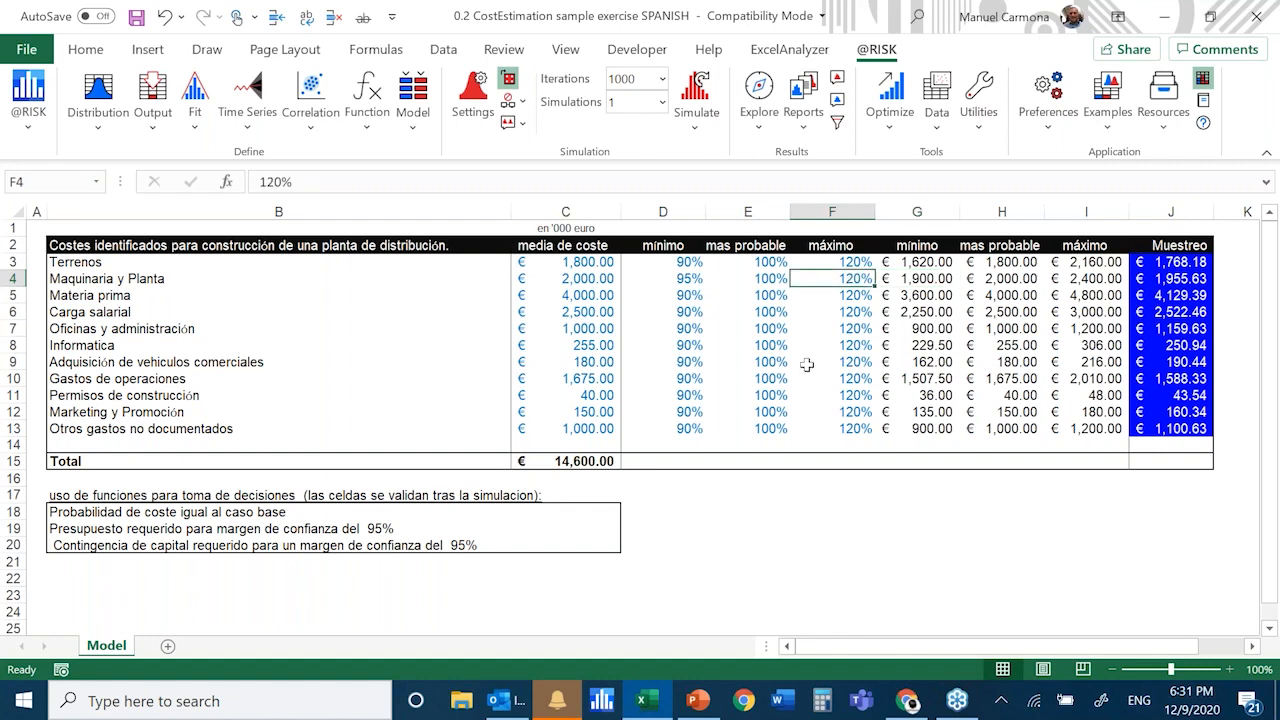
key("F2")
type("125")
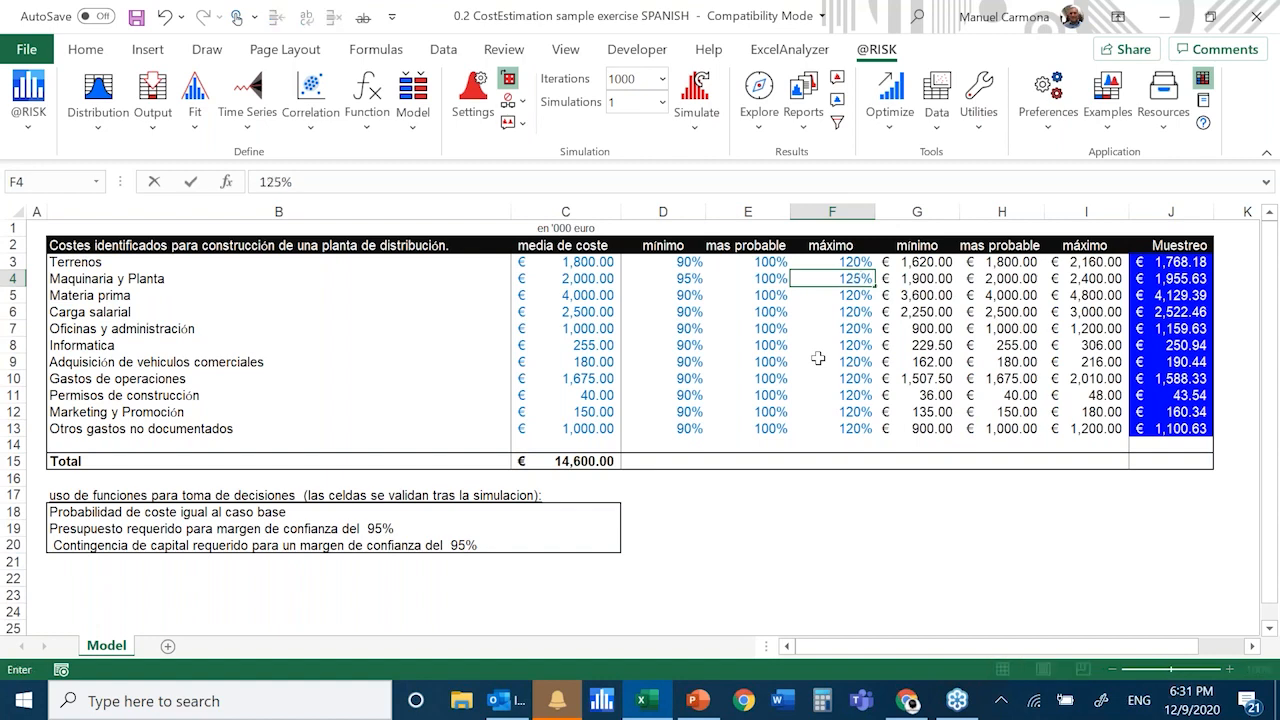
key("ctrl+Return")
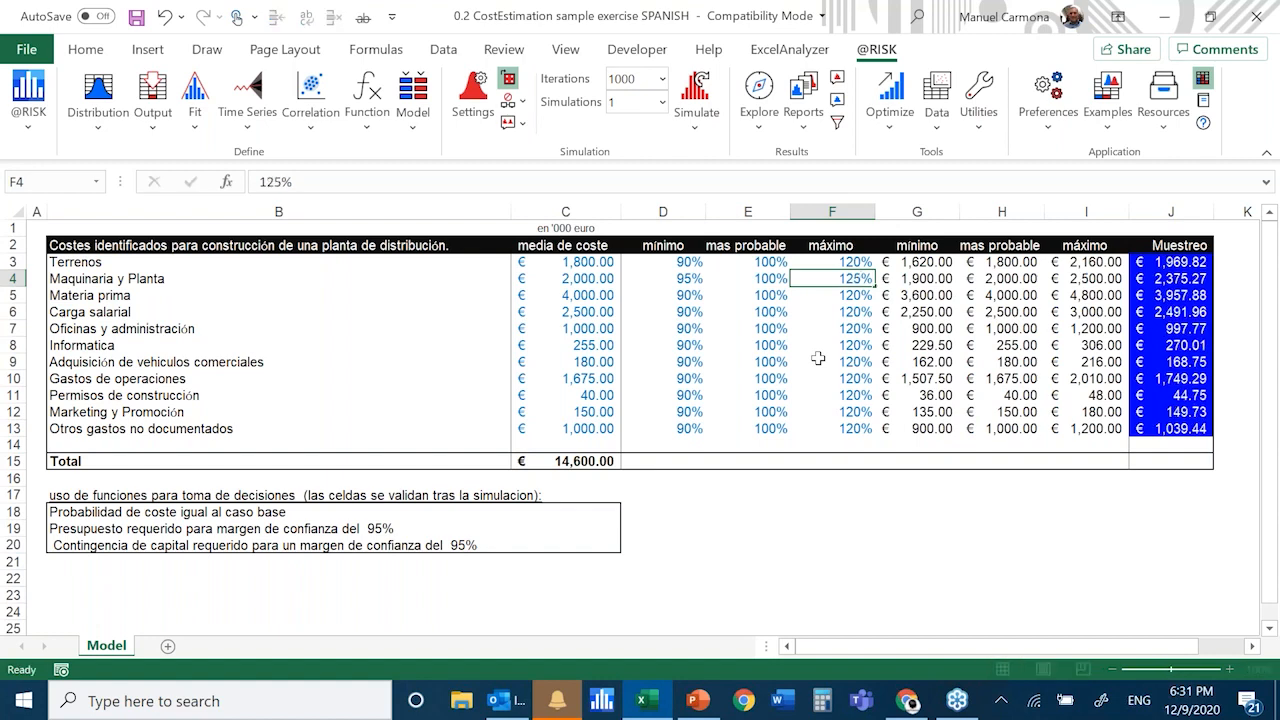
Review the minimum, most probable and maximum percentages in columns D to F, including the Carga salarial row
key("Down")
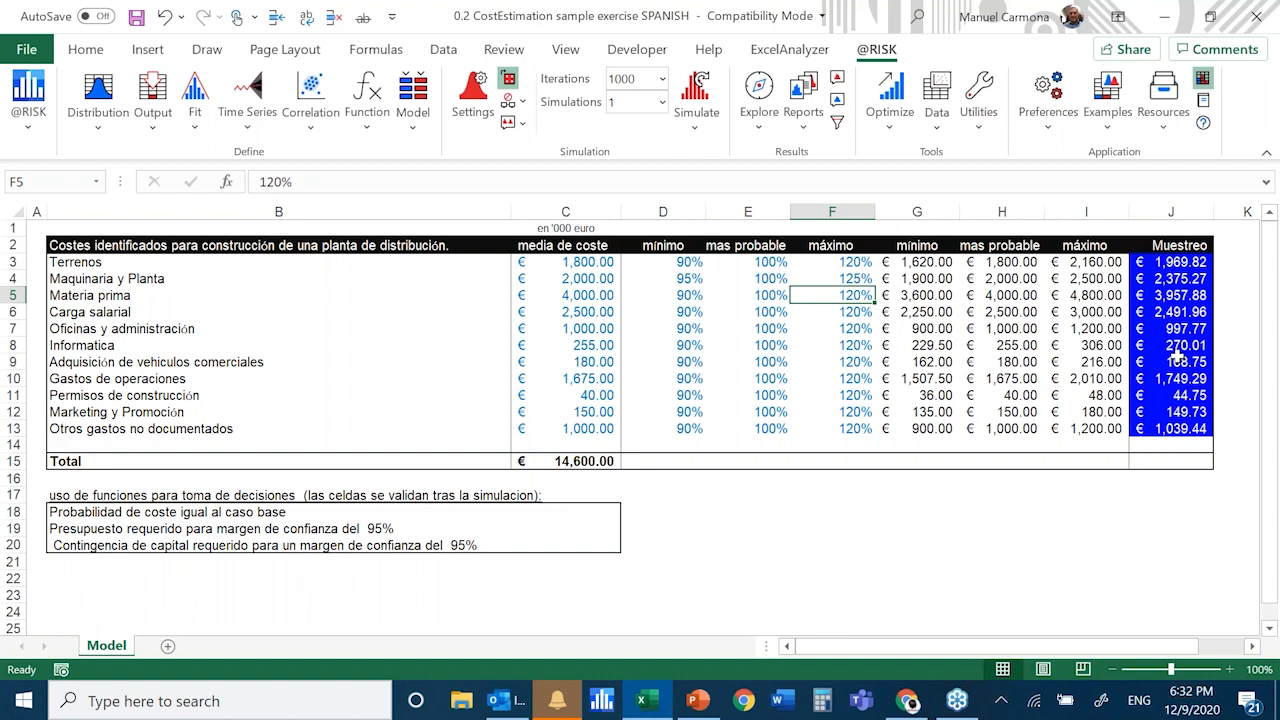
key("Left")
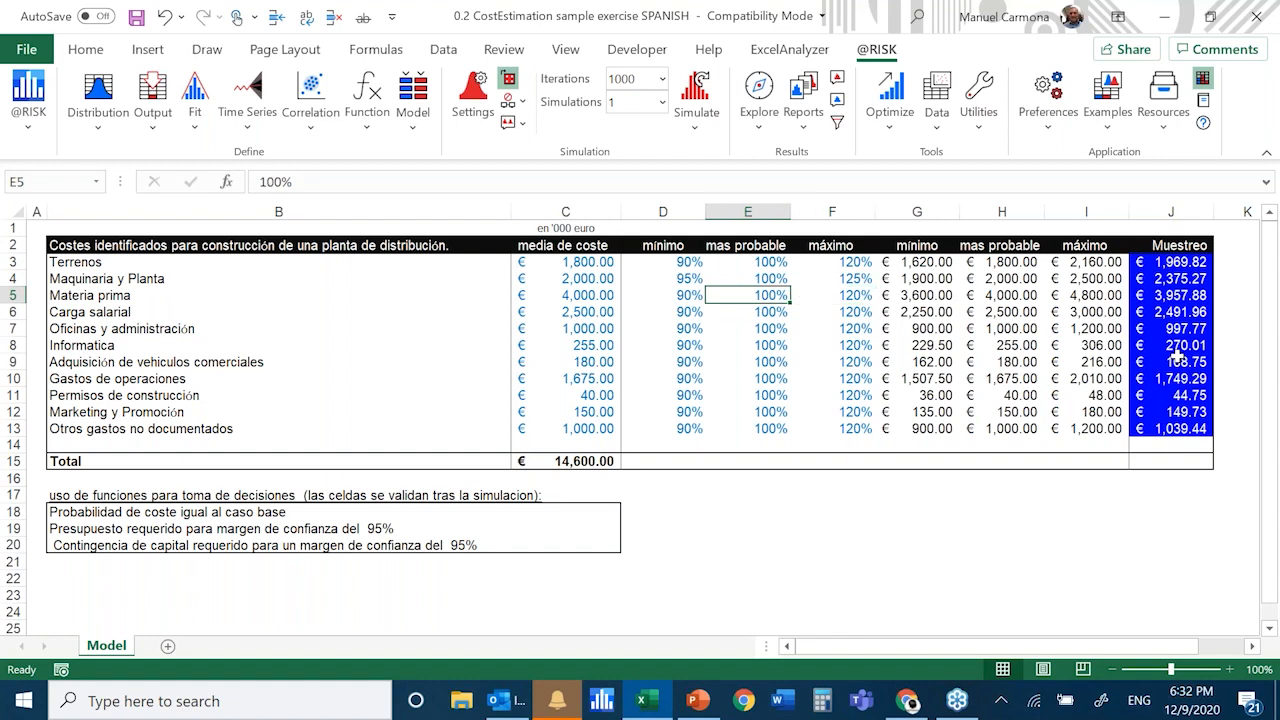
key("Left")
key("Up")
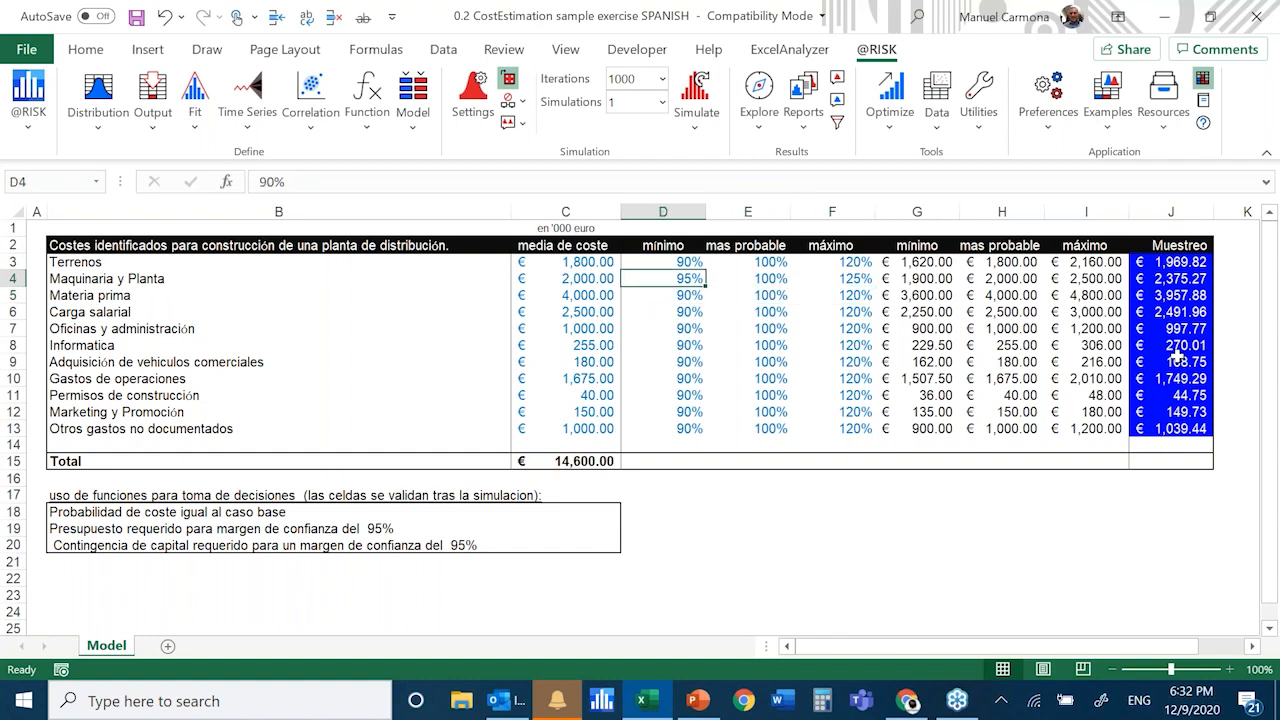
key("Up")
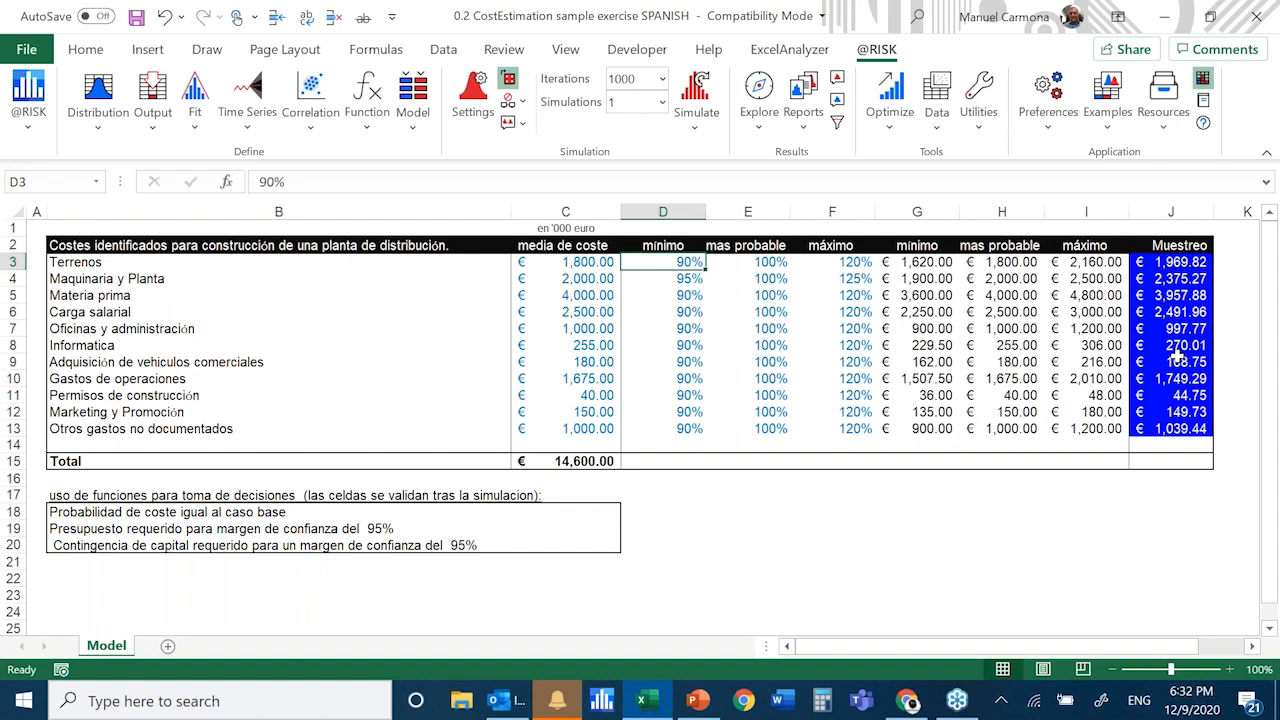
key("shift+Right")
key("shift+Right")
key("shift+Right")
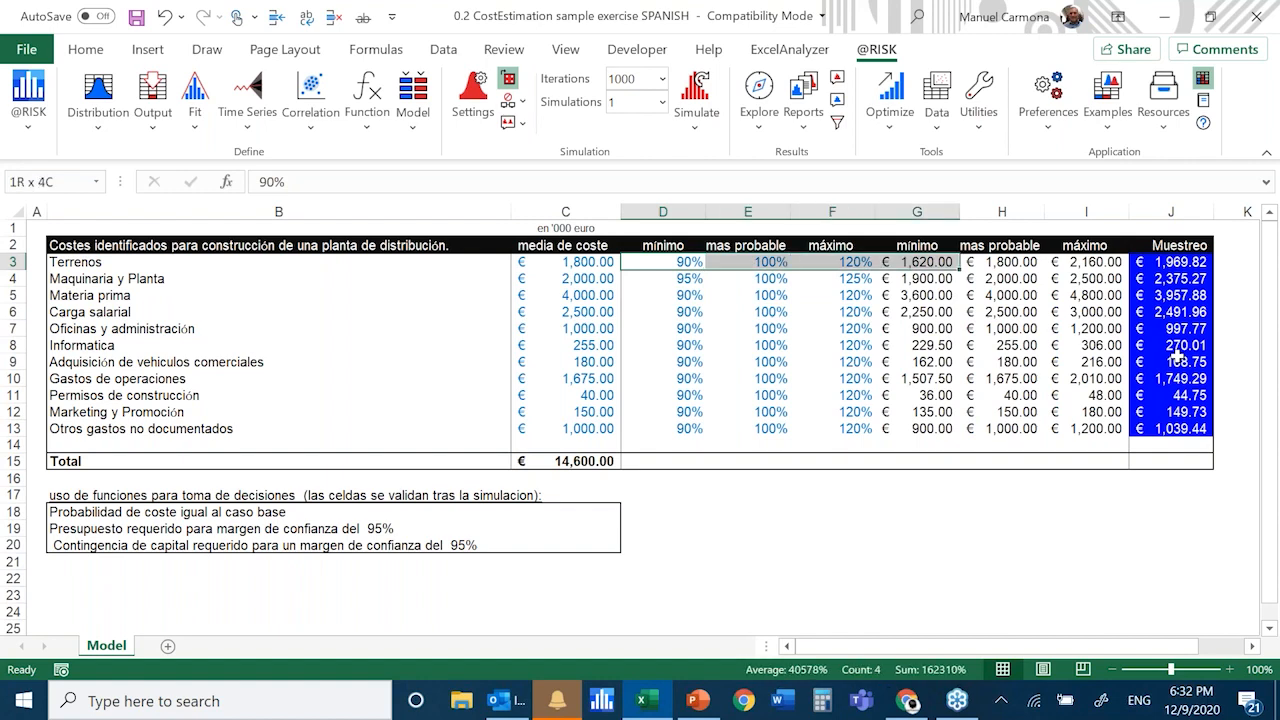
key("shift+Left")
key("shift+Down")
key("shift+Down")
key("shift+Down")
key("shift+Down")
key("shift+Down")
key("shift+Down")
key("shift+Down")
key("shift+Down")
key("shift+Down")
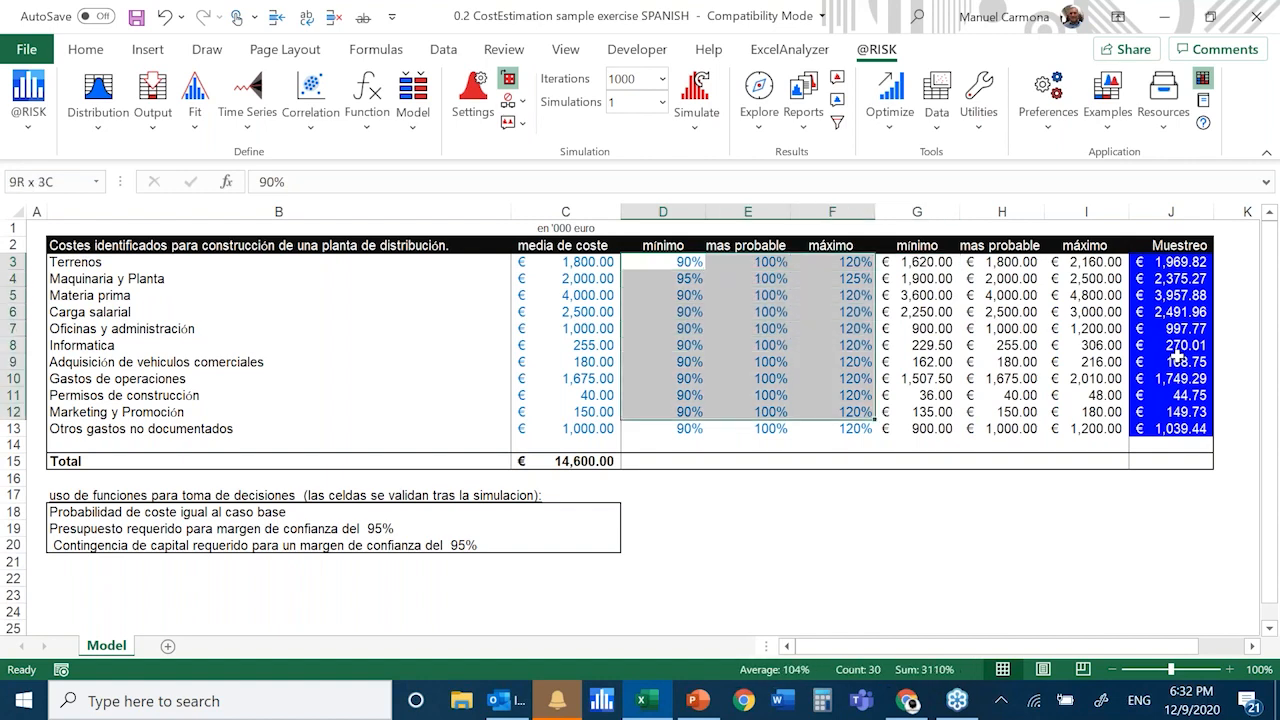
key("shift+Down")
key("Down")
key("Down")
key("Down")
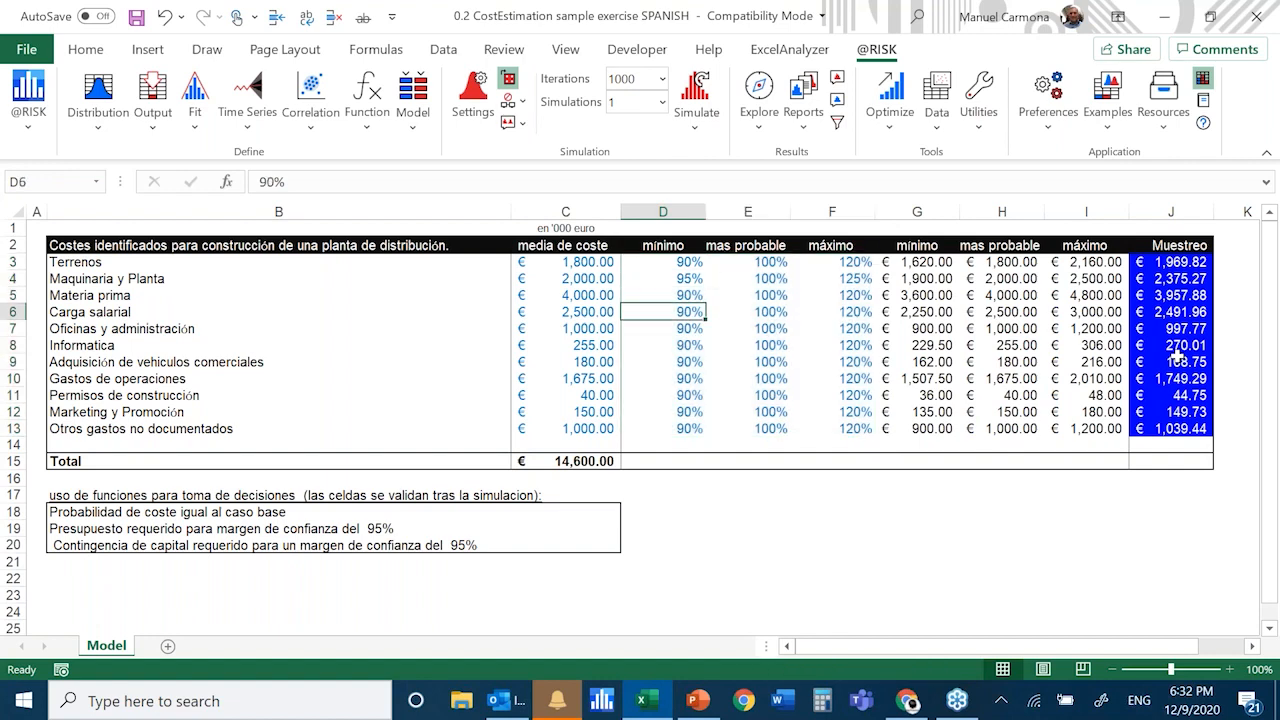
key("Left")
key("Left")
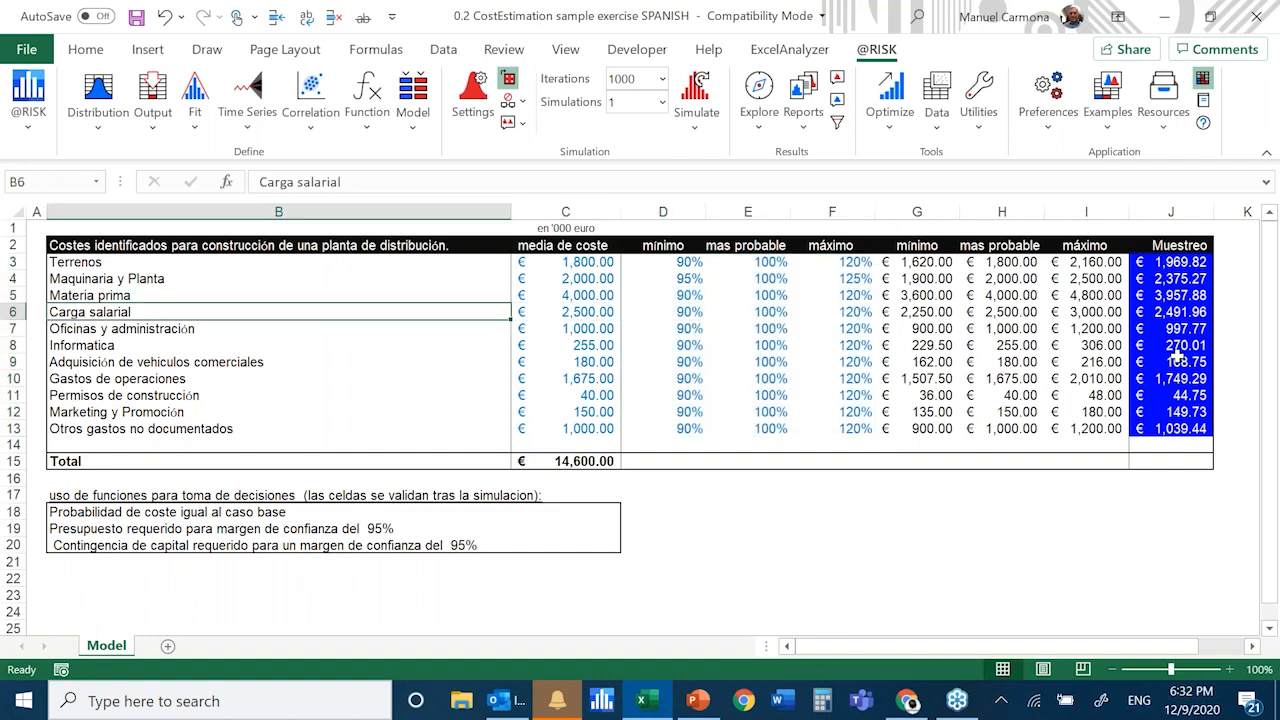
key("Right")
key("Right")
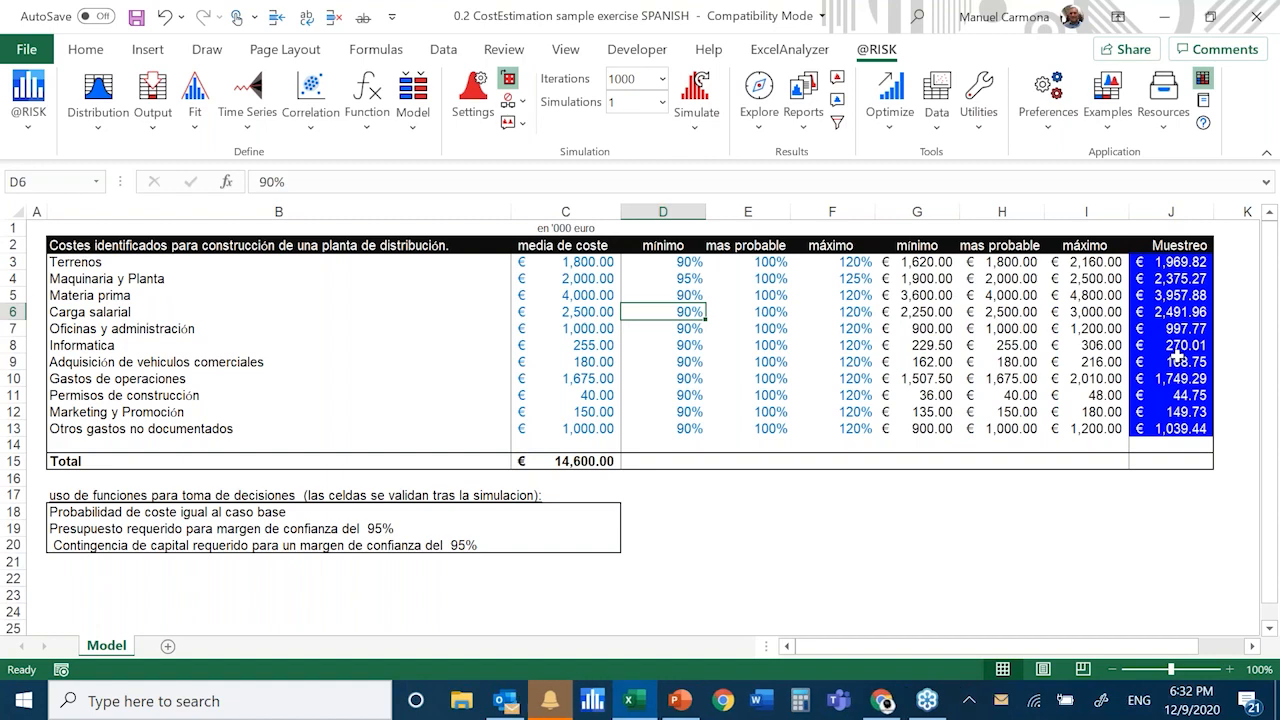
key("Right")
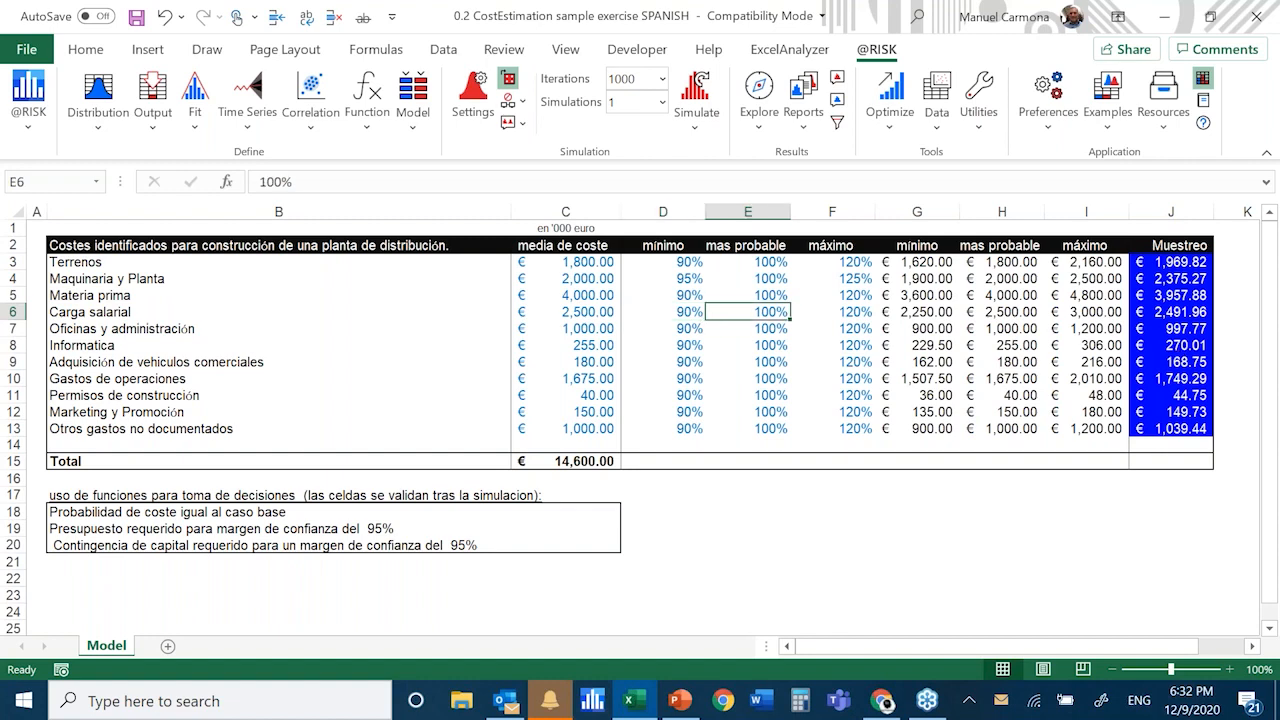
key("Right")
key("Right")
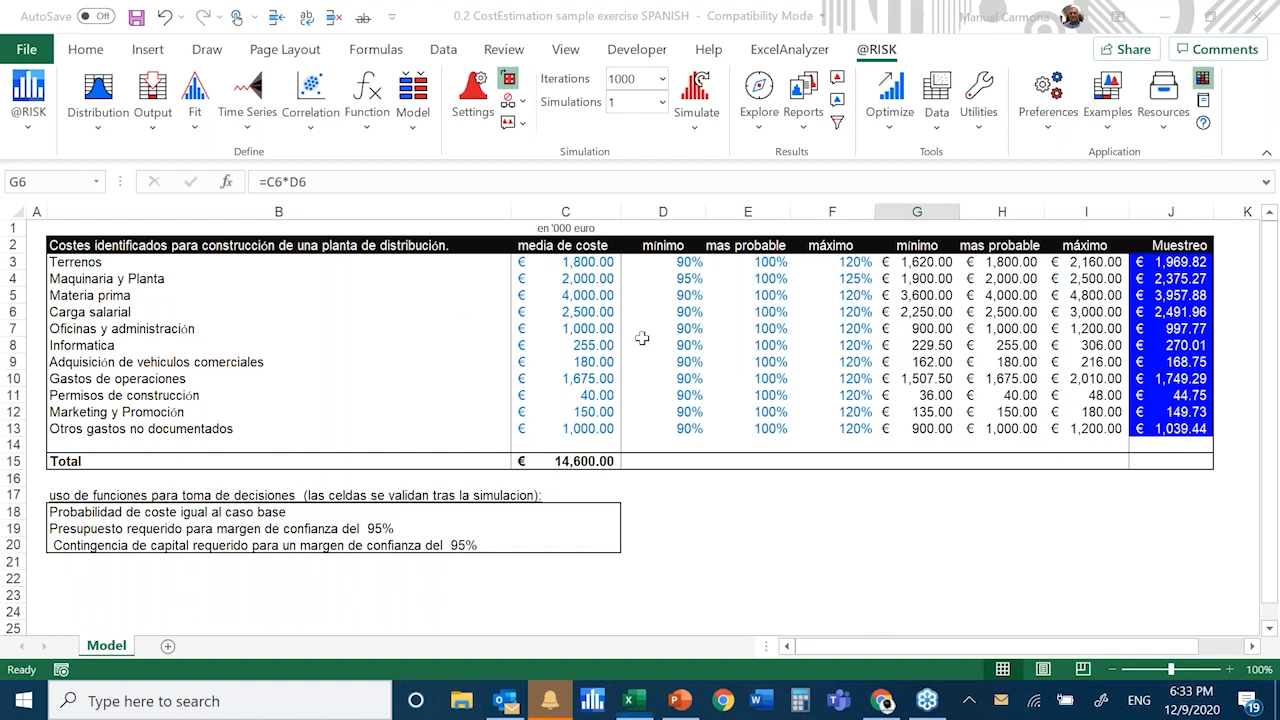
Set the Carga salarial minimum percentage in D6 to 98% and its maximum percentage in F6 to 130%
left_click(605, 312)
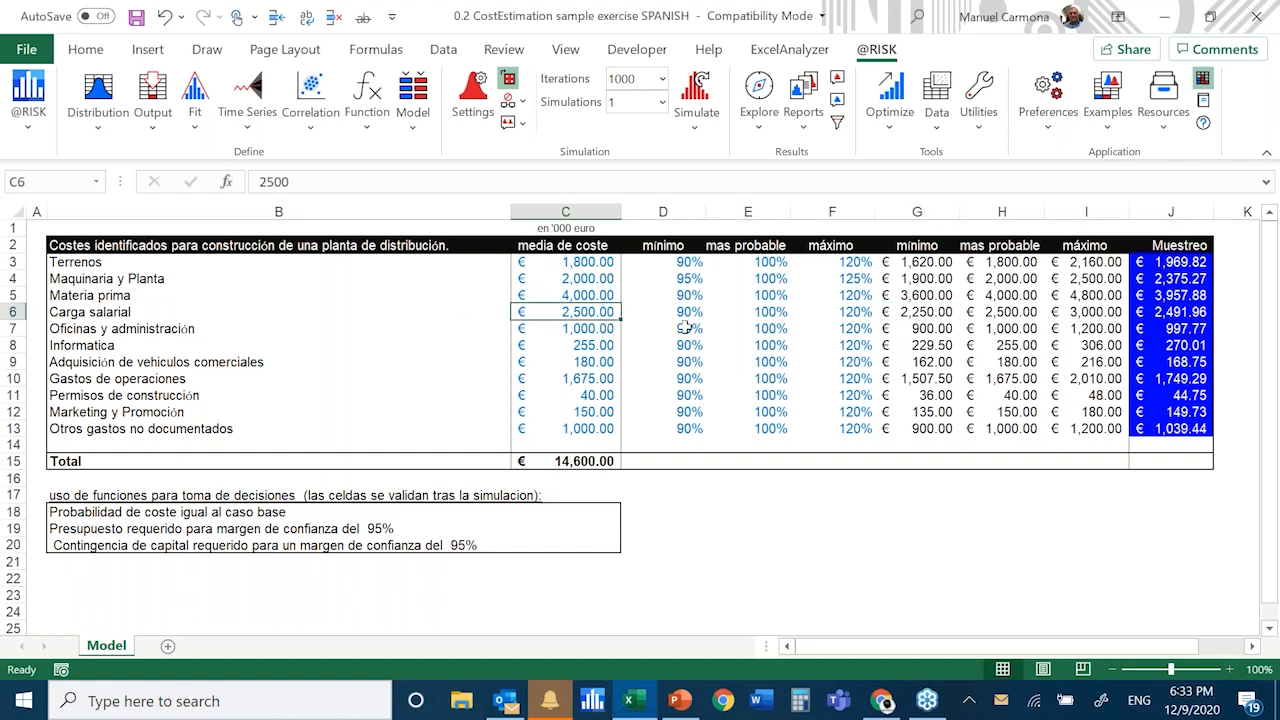
left_click(688, 312)
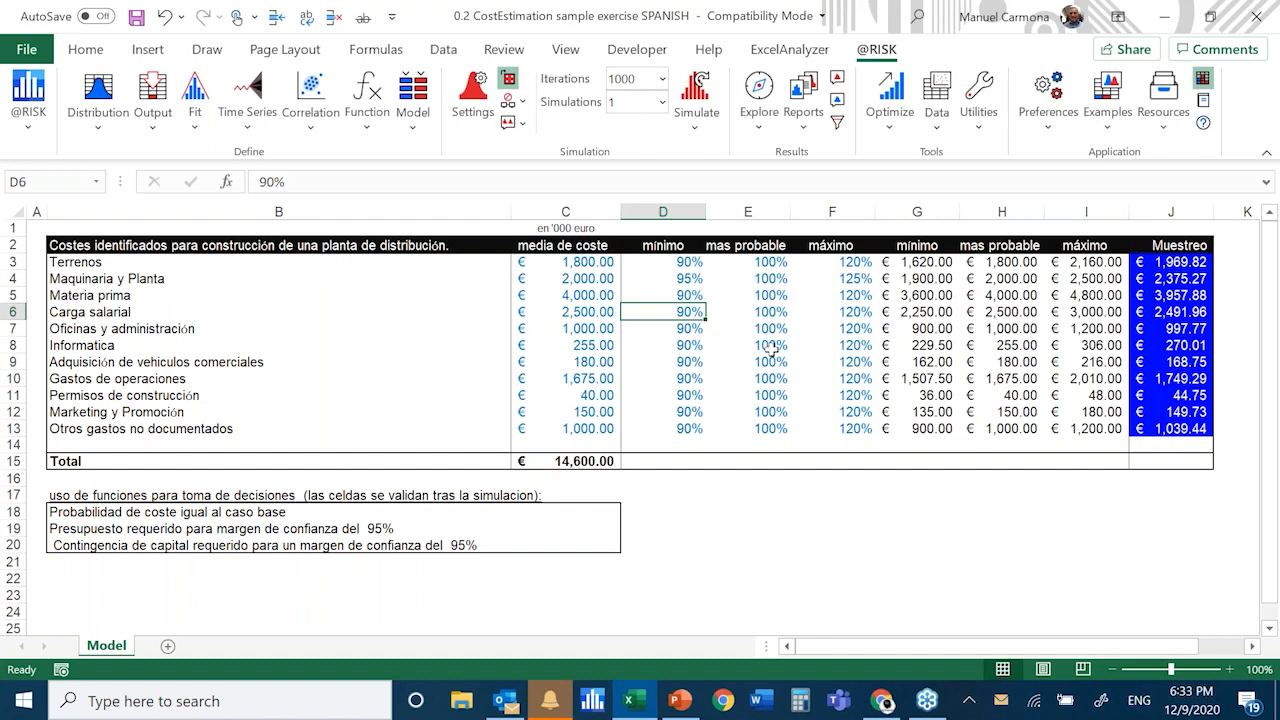
key("F2")
type("9")
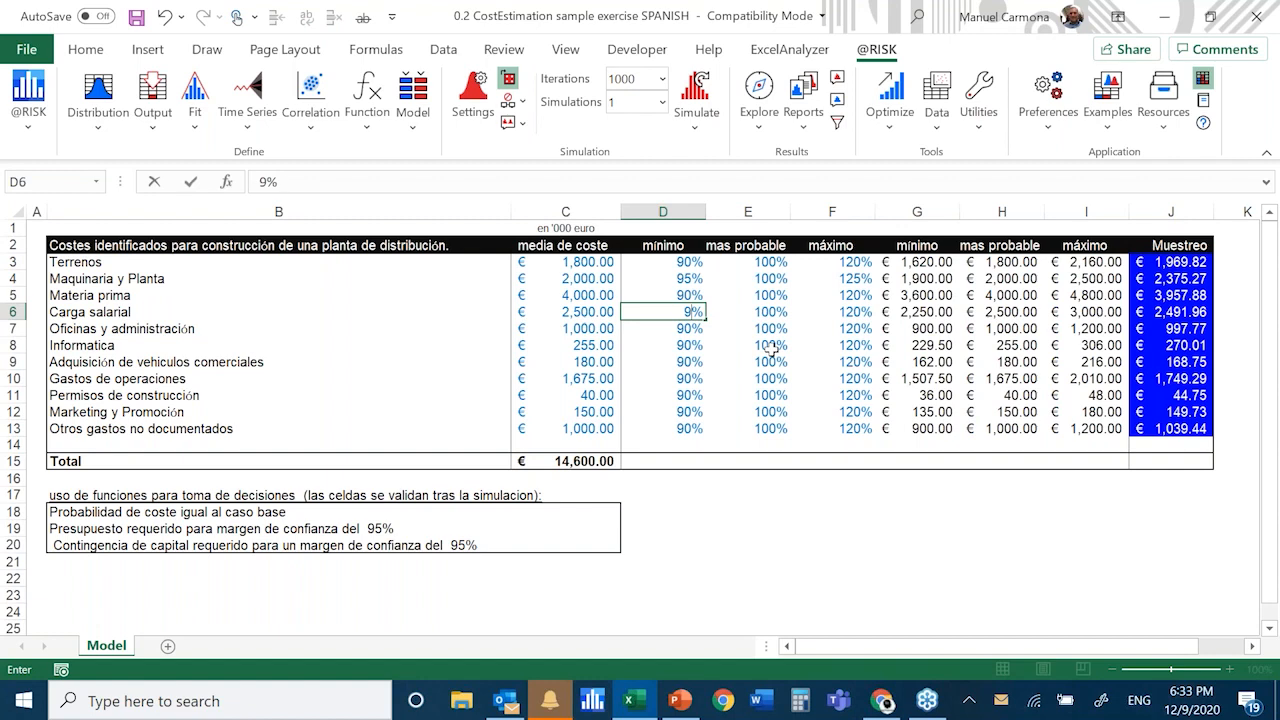
type("8")
key("Right")
key("Right")
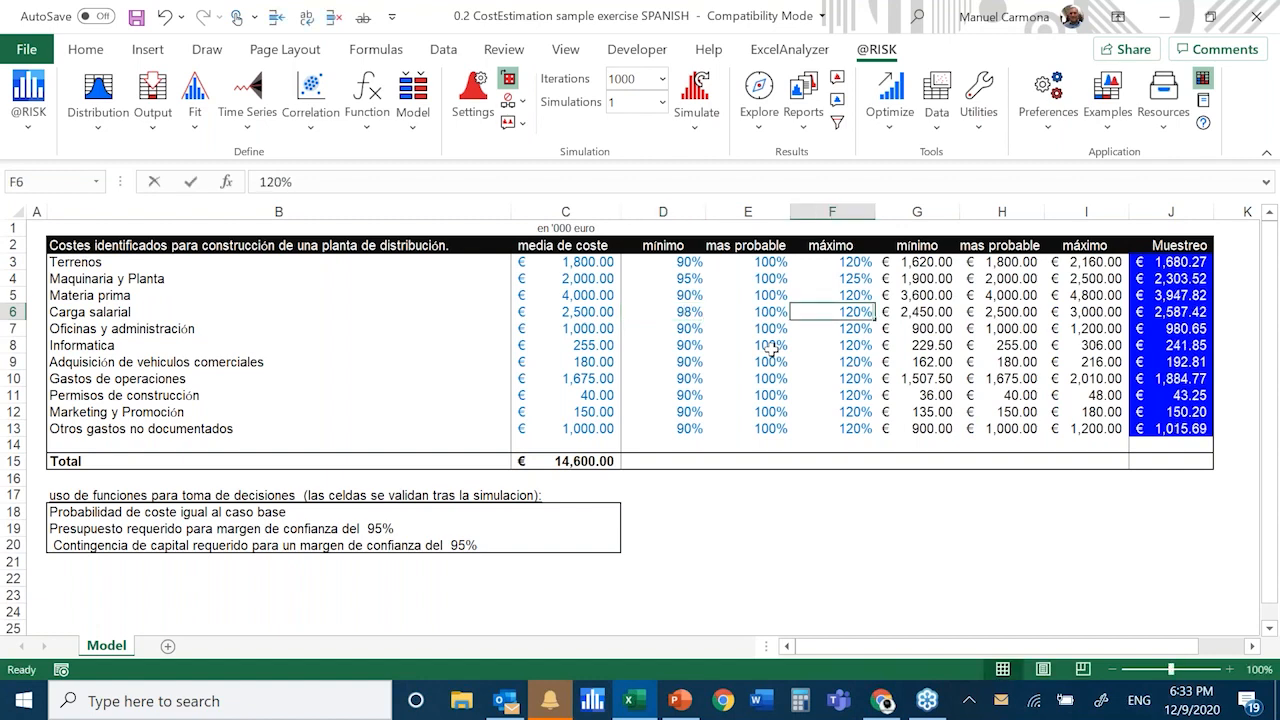
type("1")
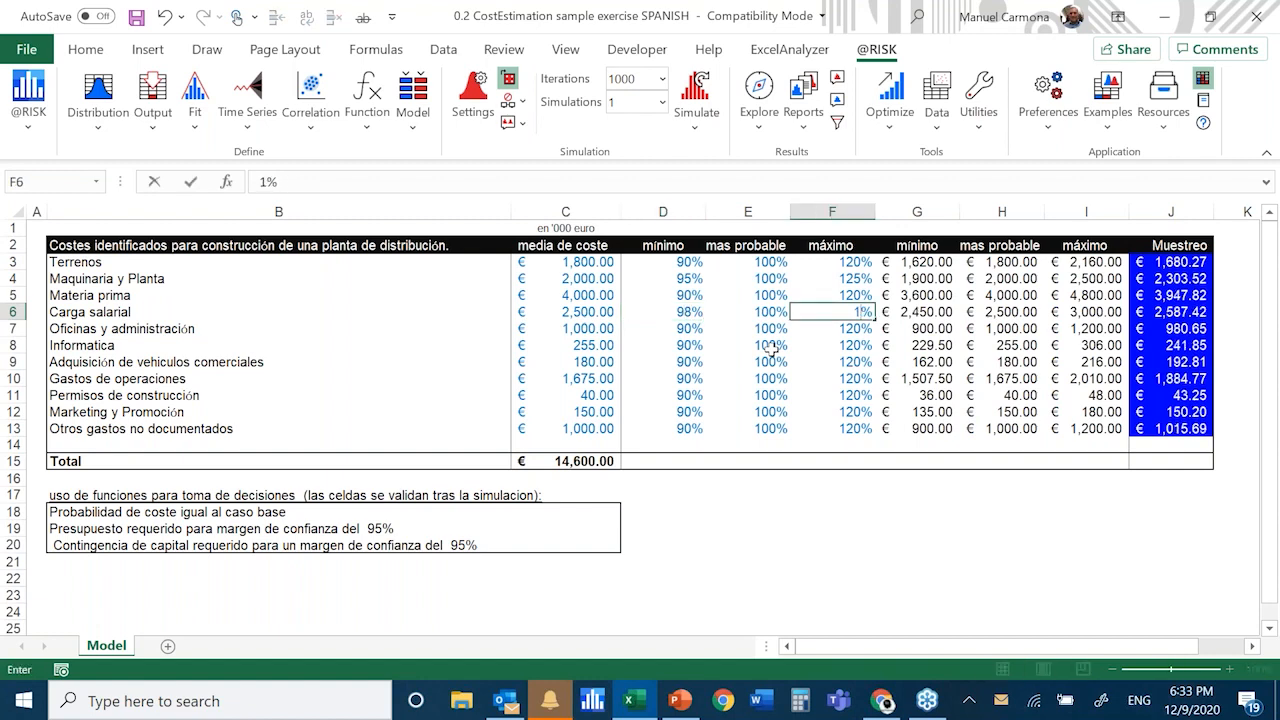
type("30")
key("Return")
Set the Informatica minimum percentage in D8 to 95% and its maximum percentage in F8 to 130%
key("Down")
key("Left")
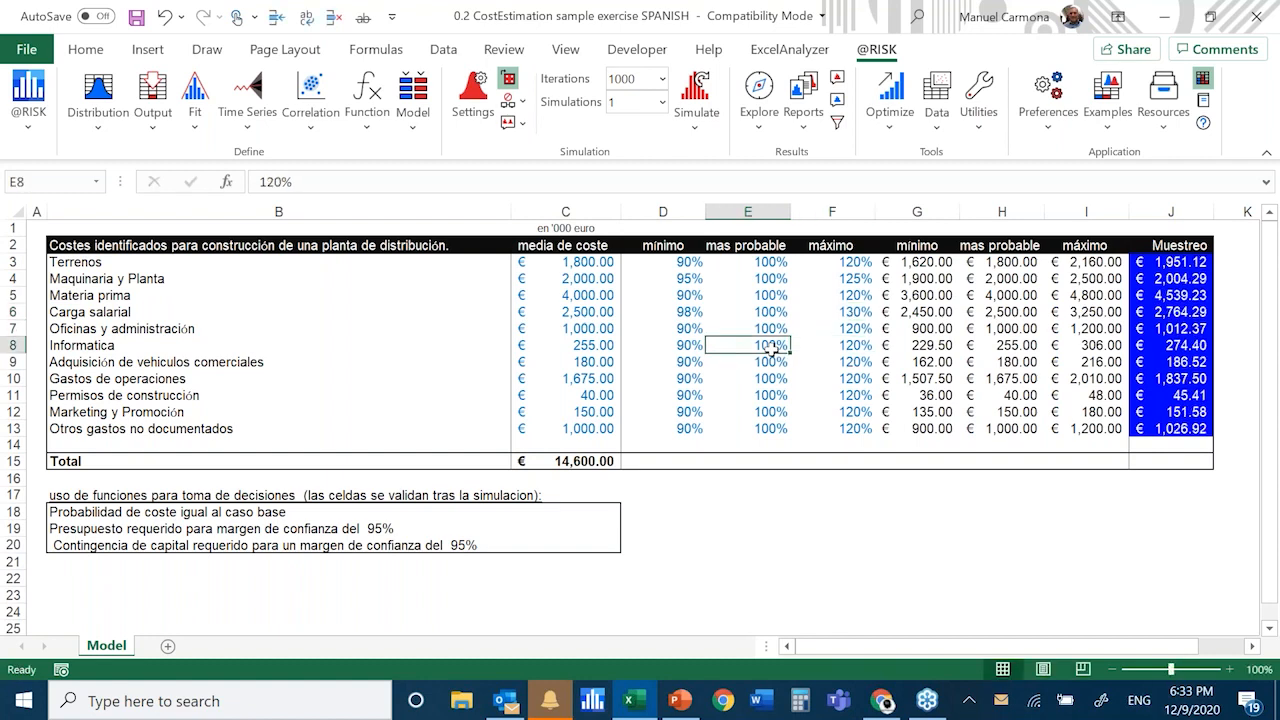
key("Left")
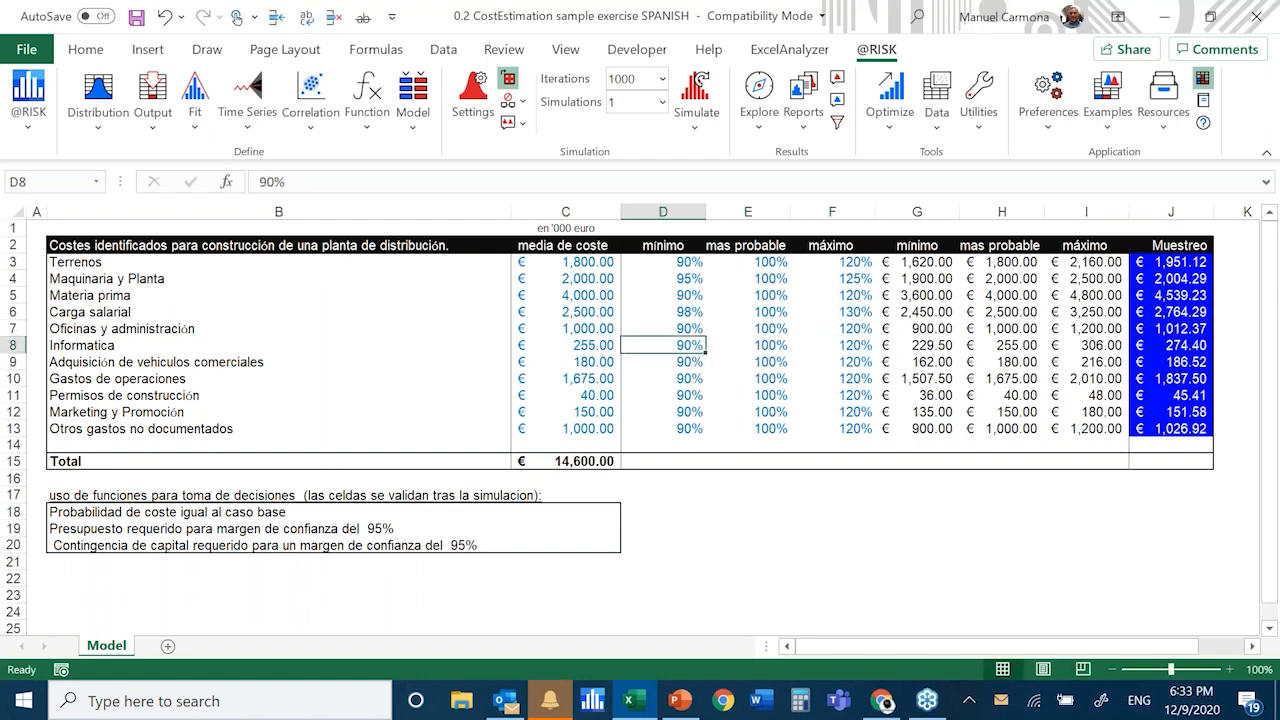
type("9")
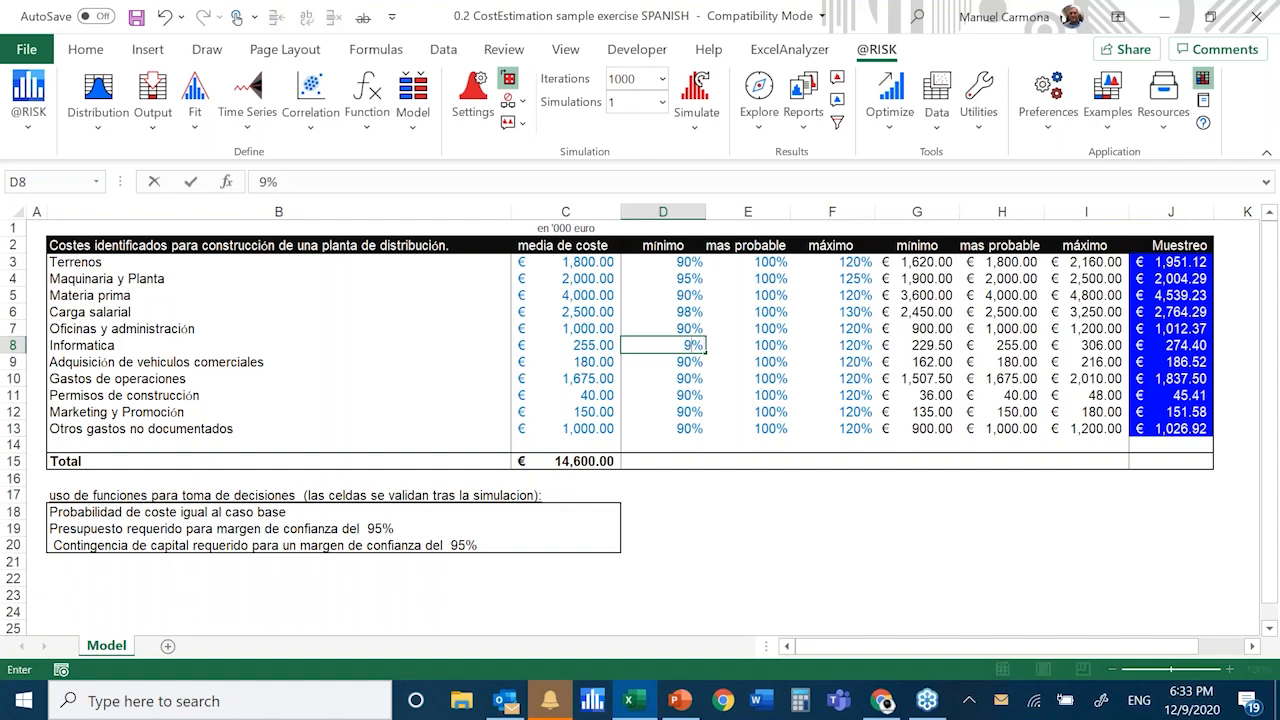
type("5")
key("Right")
key("Right")
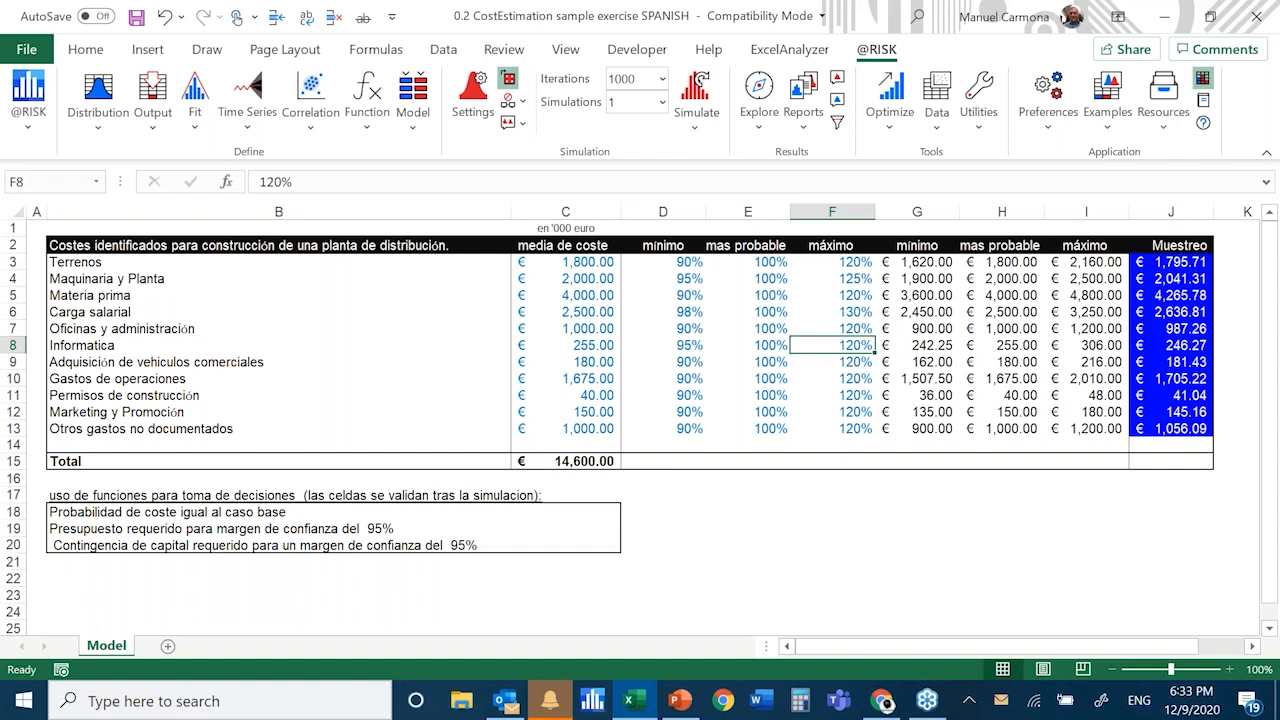
type("130")
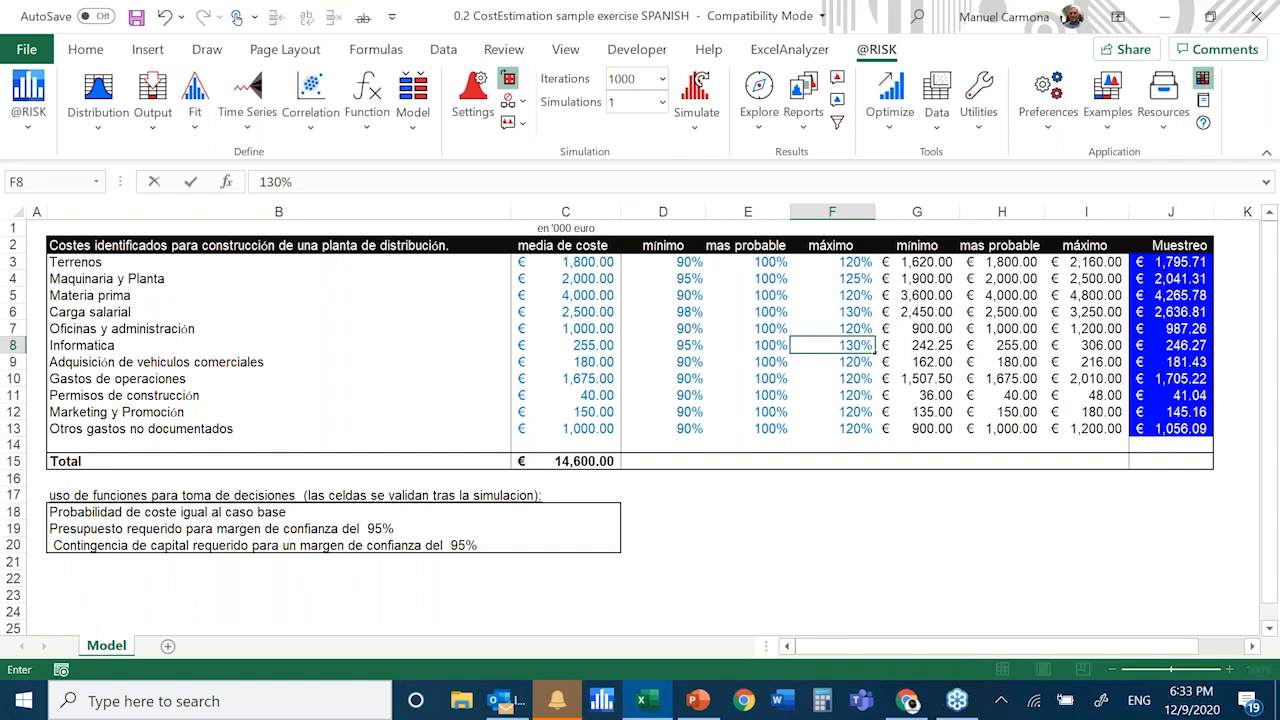
key("Return")
key("Down")
key("Left")
key("Left")
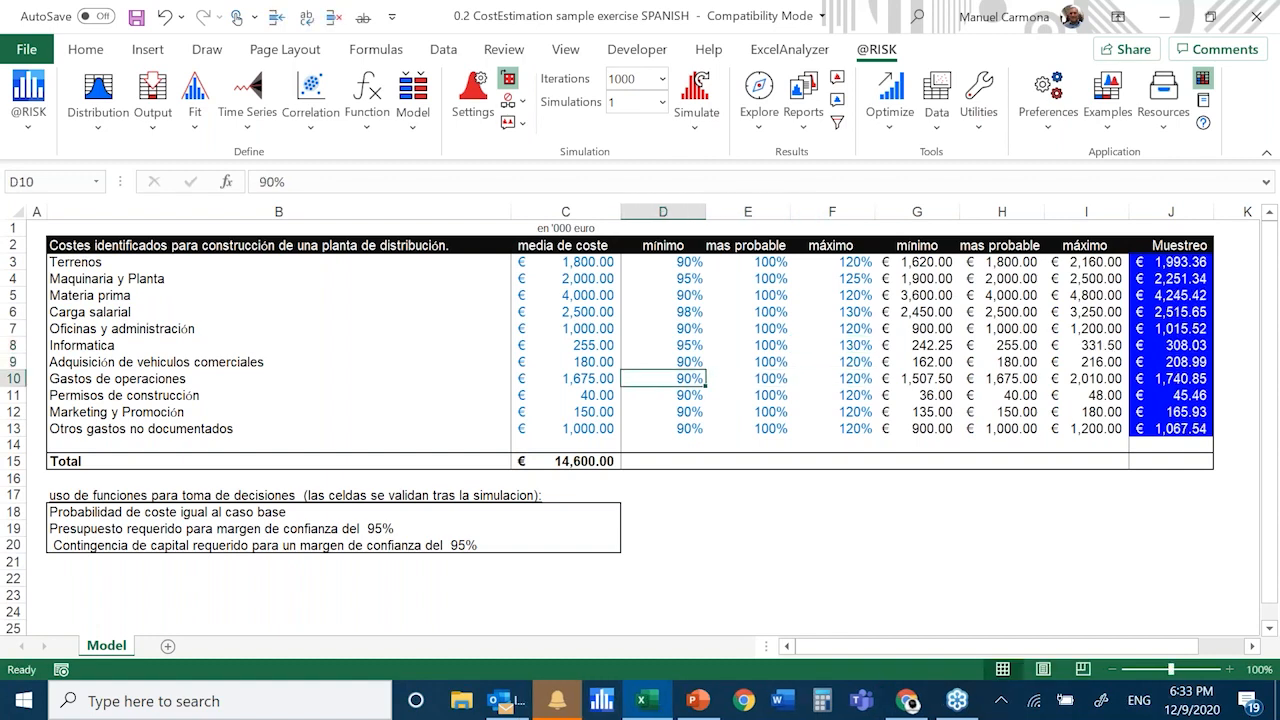
key("Right")
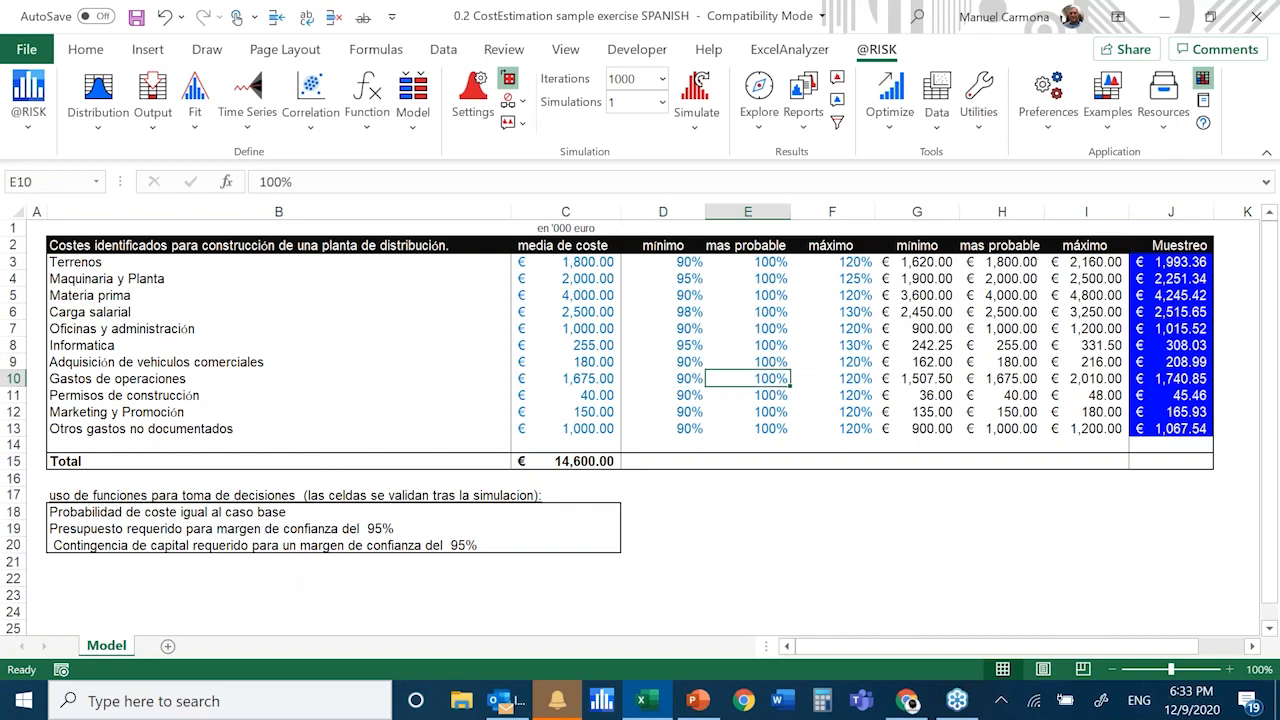
key("F2")
type("8")
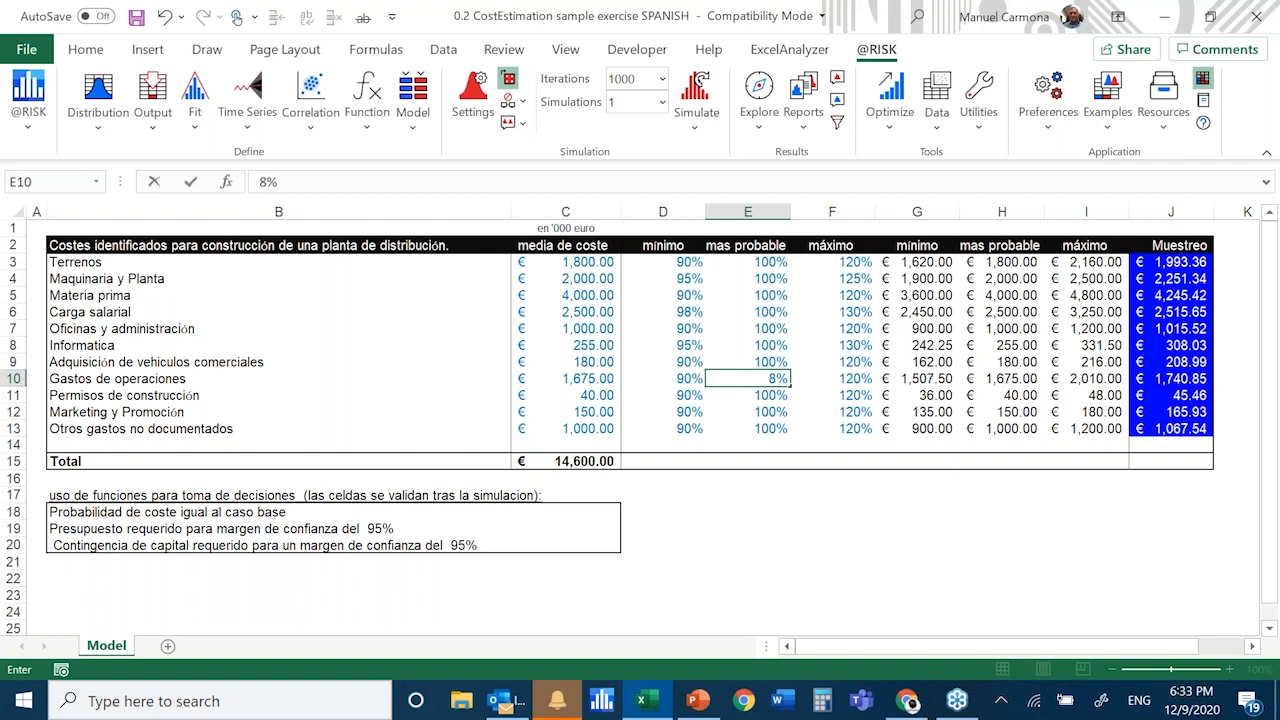
key("Escape")
key("Left")
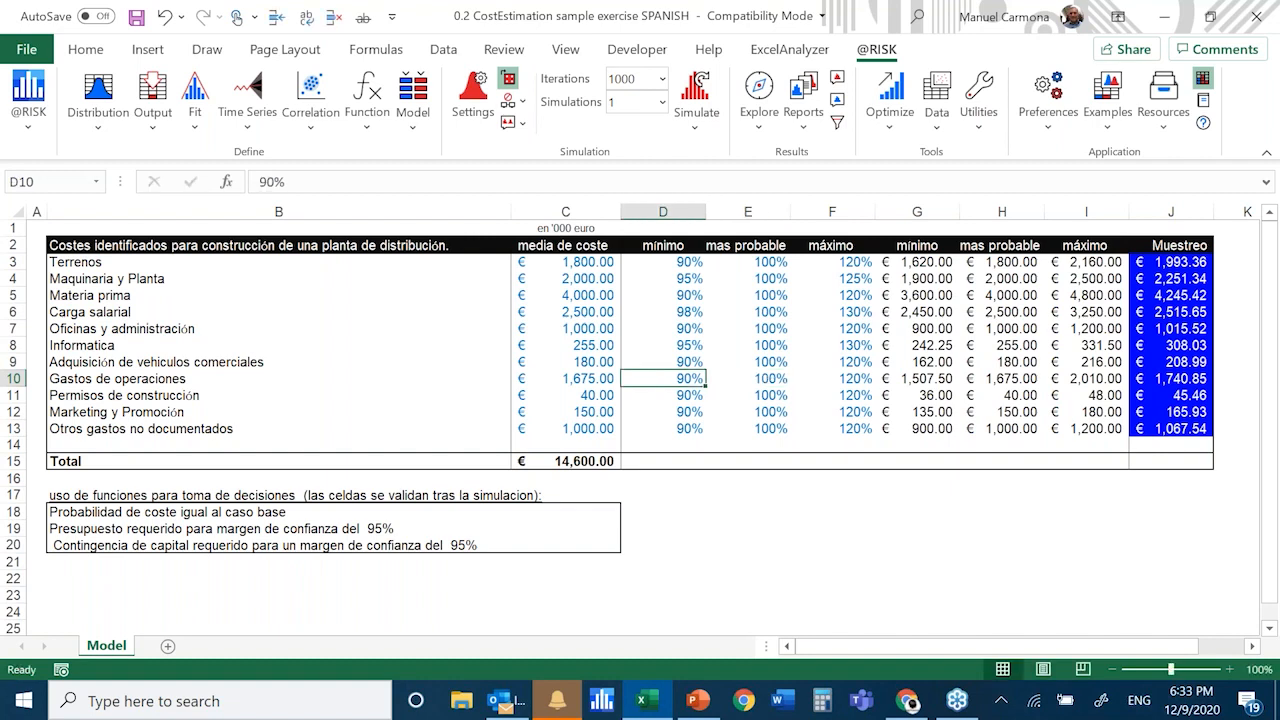
Set the Gastos de operaciones minimum percentage in D10 to 80% and the Permisos de construcción maximum percentage in F11 to 140%
type("80")
key("Return")
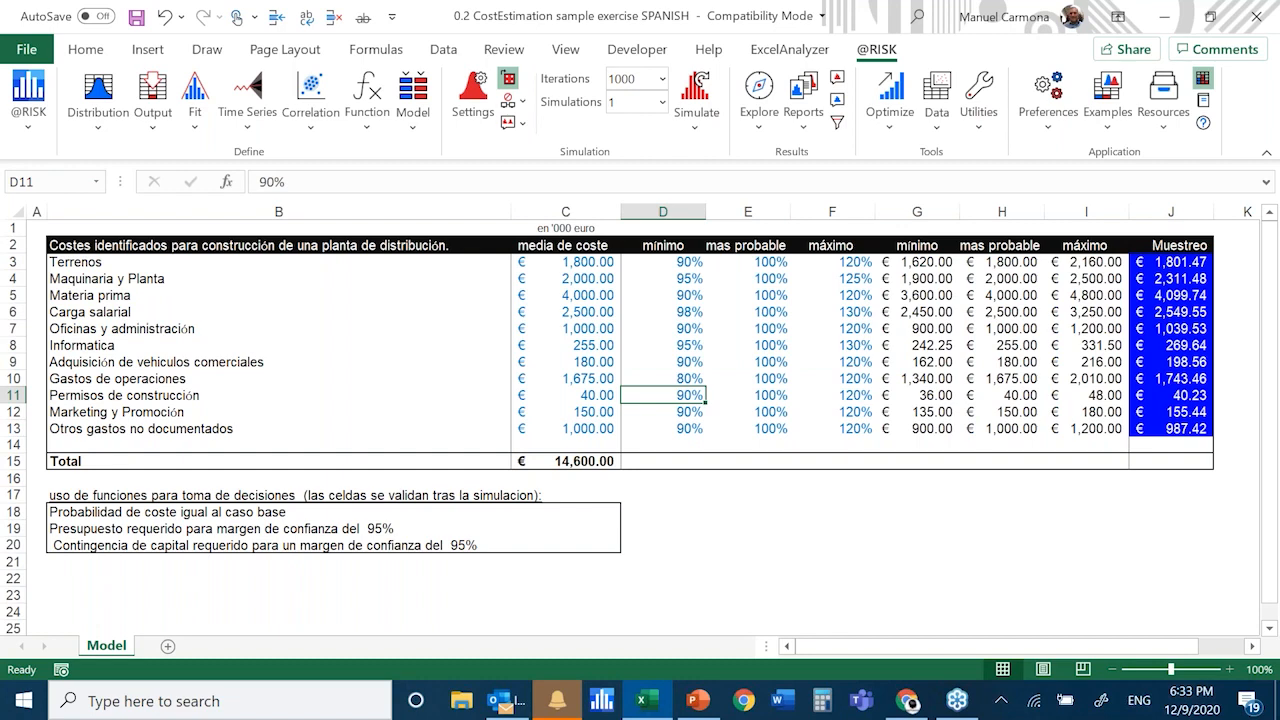
key("Right")
key("Right")
key("F2")
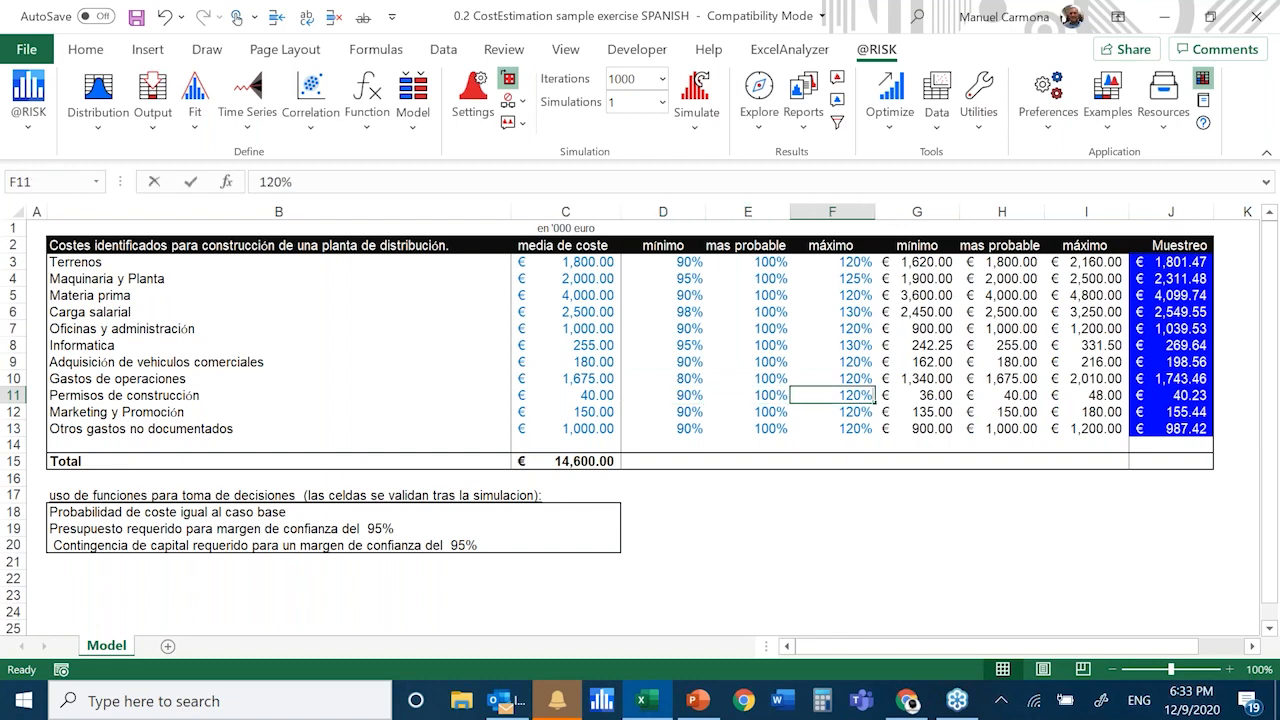
type("14")
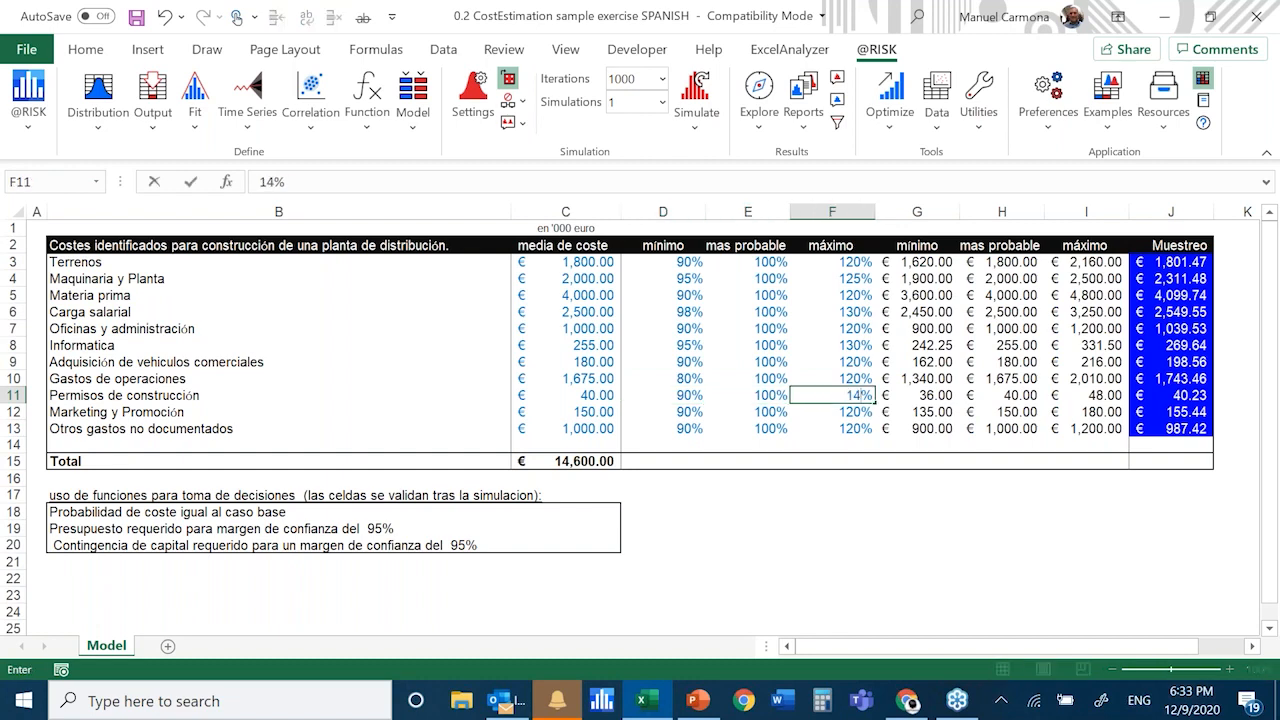
type("0")
key("Return")
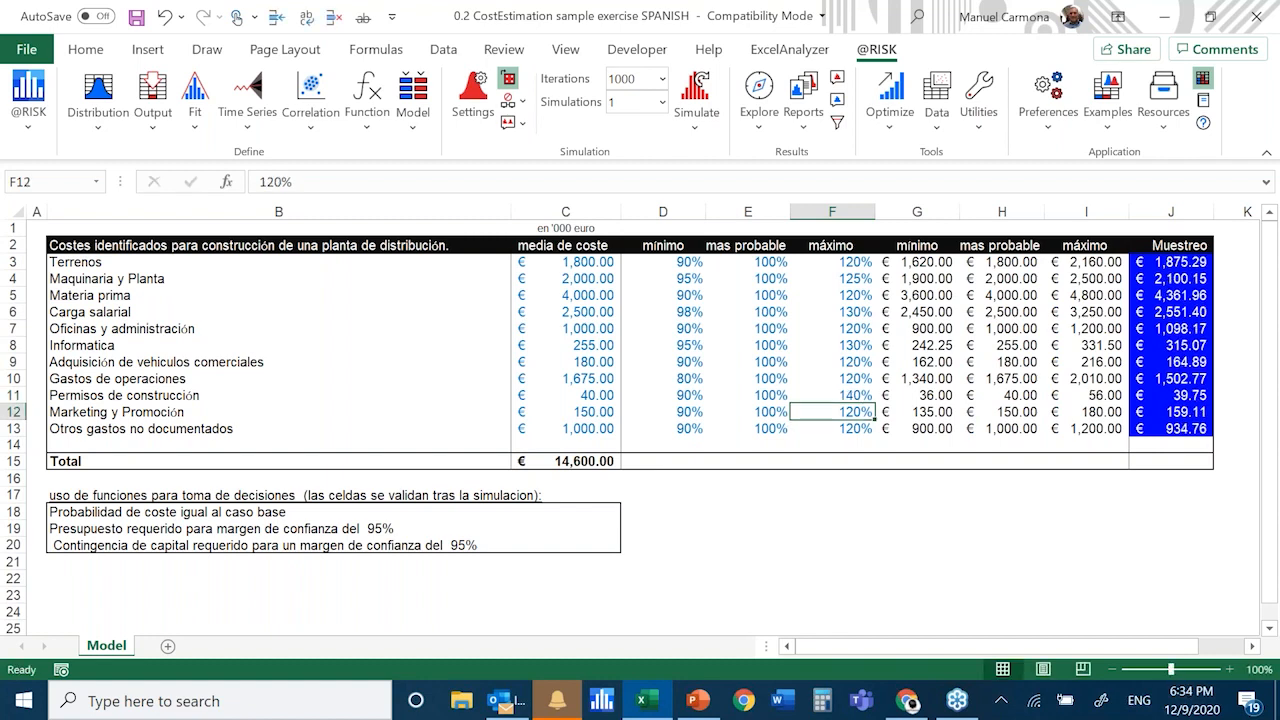
Examine the average cost and the minimum, most probable and maximum percentages in the Otros gastos no documentados row
key("Down")
key("Left")
key("Left")
key("Left")
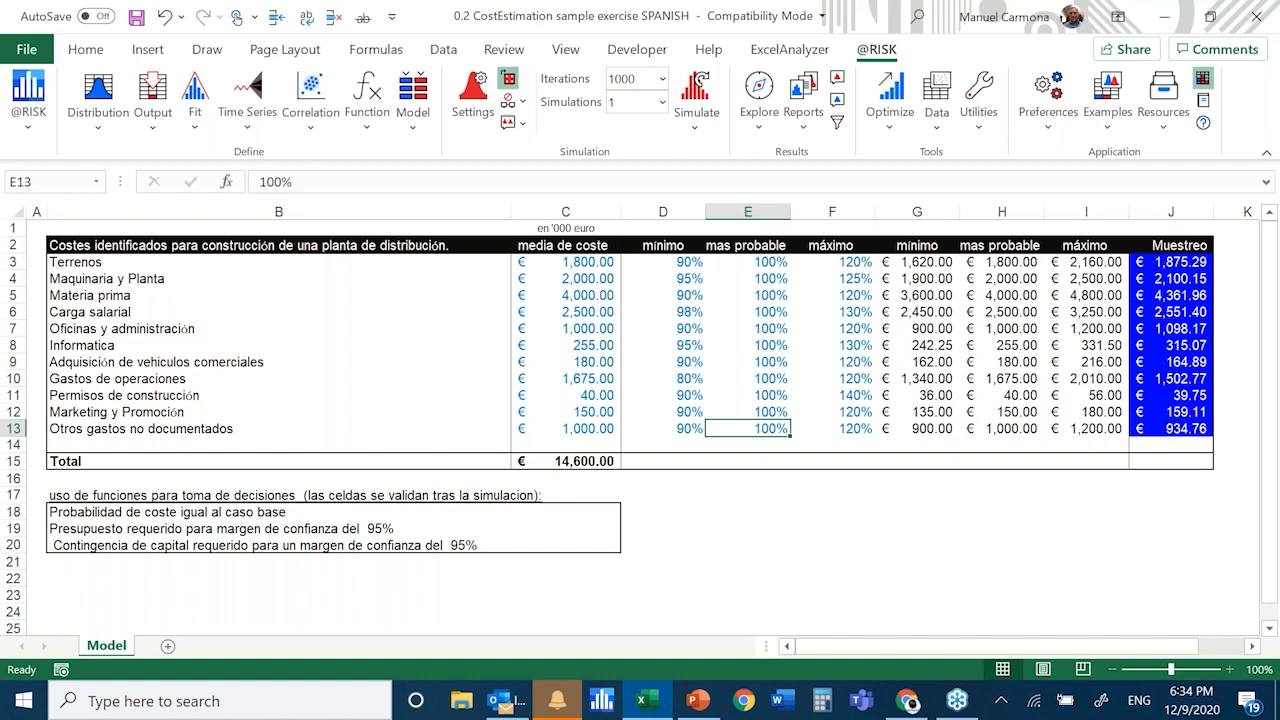
key("Right")
key("Right")
key("Left")
key("Left")
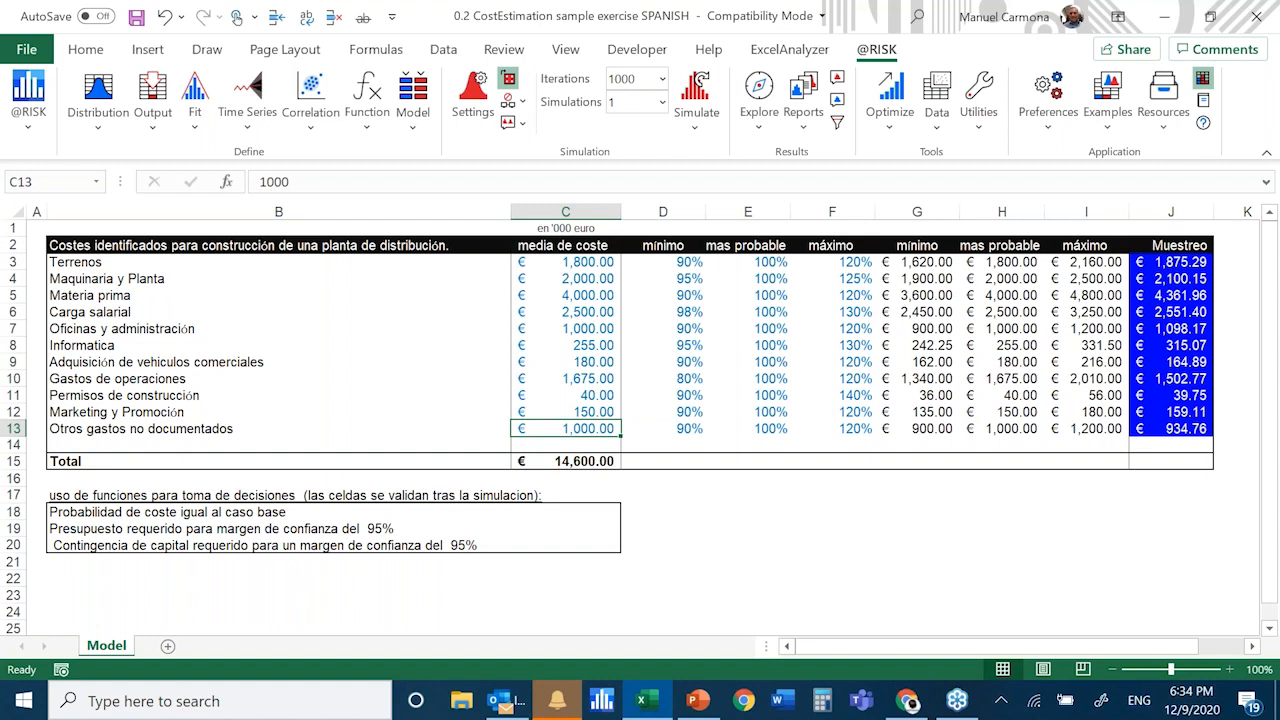
key("Right")
key("Right")
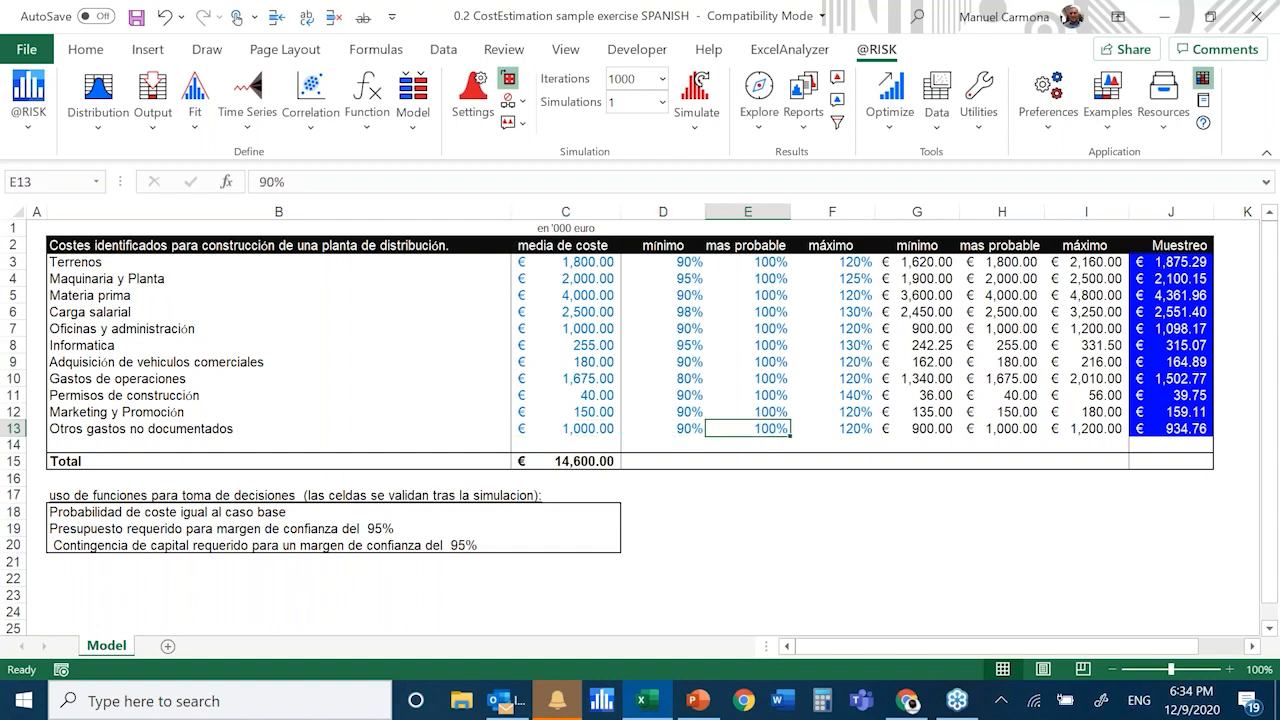
key("Right")
key("Right")
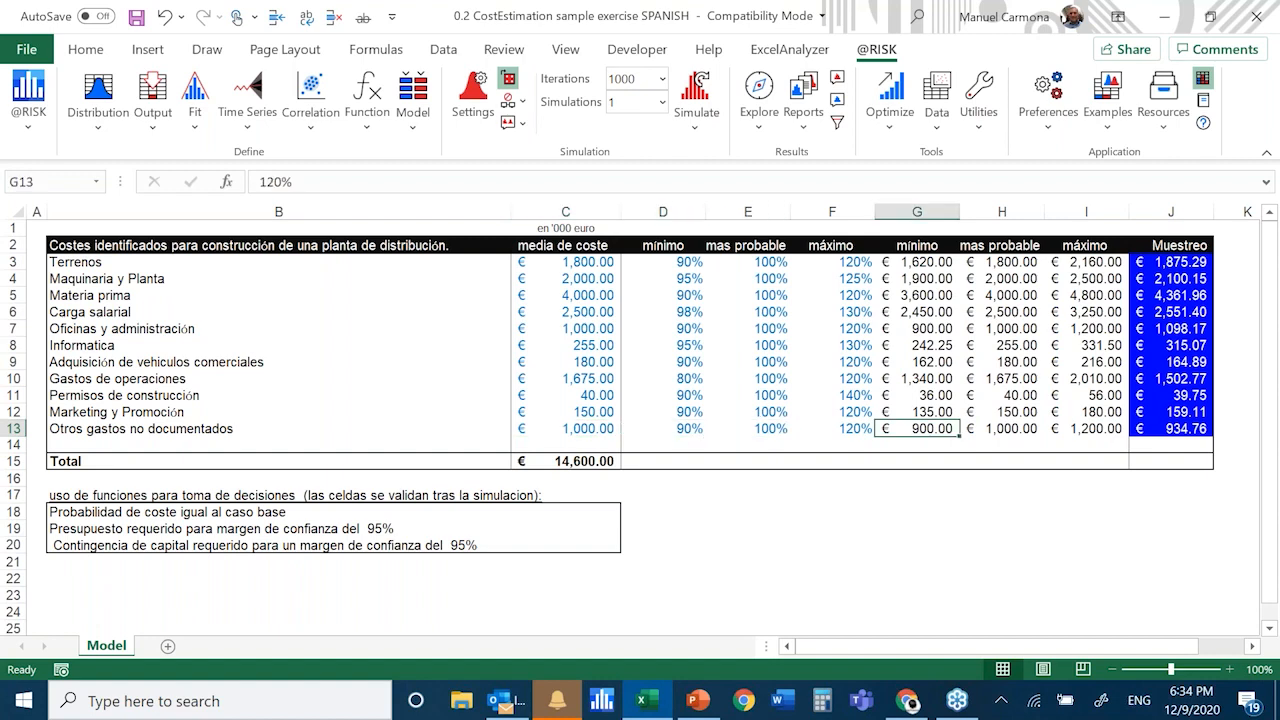
Review the minimum percentages in column D, the maximum percentages in column F and the Total formula in C15
key("Left")
key("Left")
key("Left")
key("Up")
key("Up")
key("Up")
key("Up")
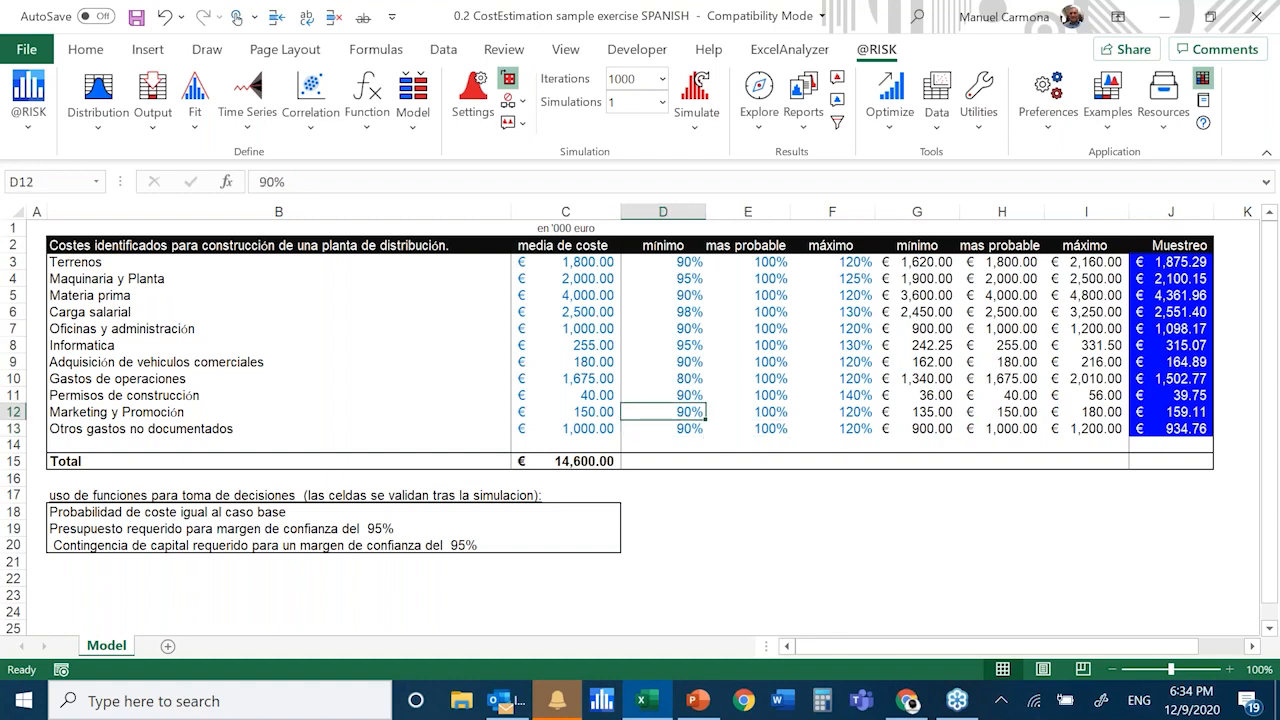
key("Up")
key("Up")
key("Up")
key("Up")
key("Up")
key("Up")
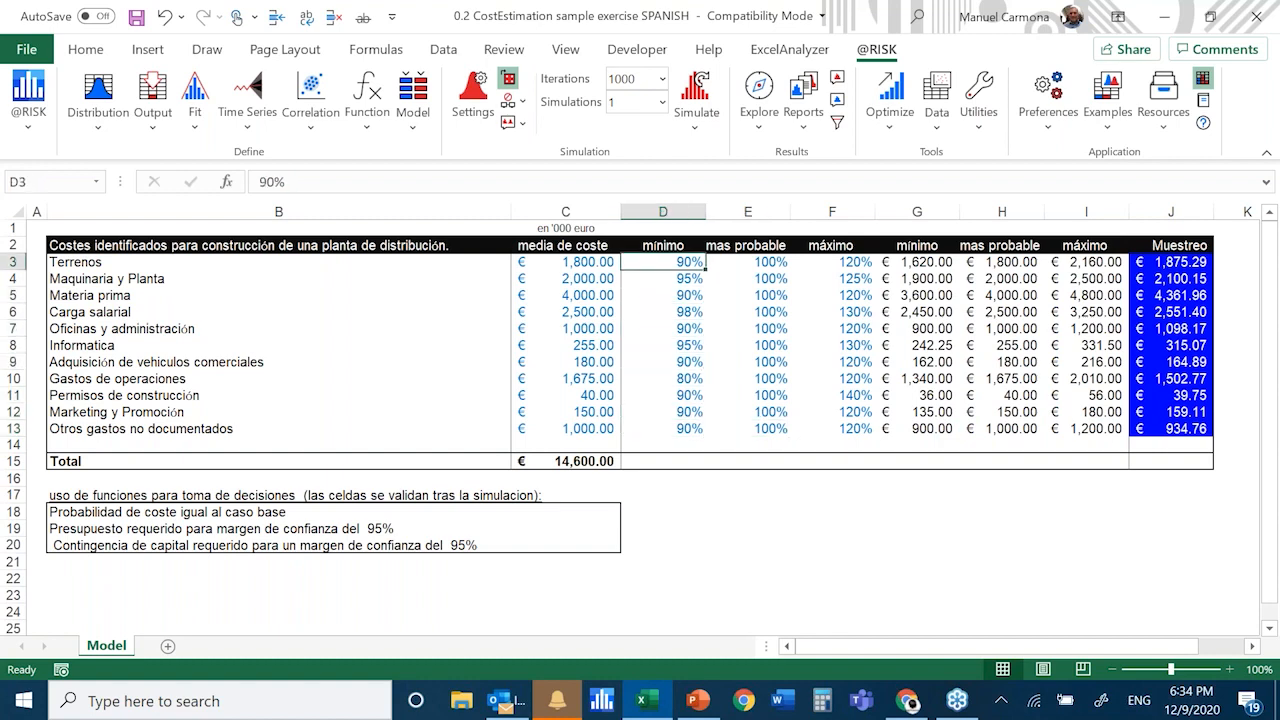
key("Right")
key("Right")
key("Down")
key("Down")
key("Down")
key("Down")
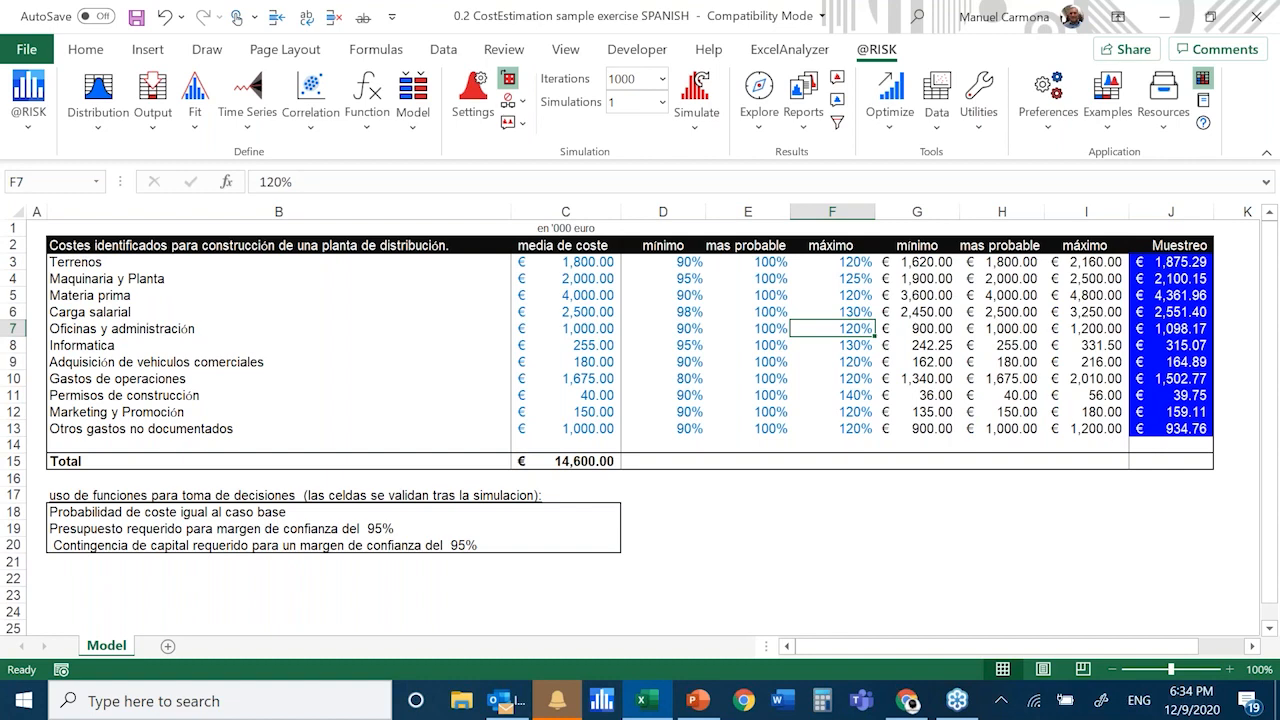
left_click(547, 456)
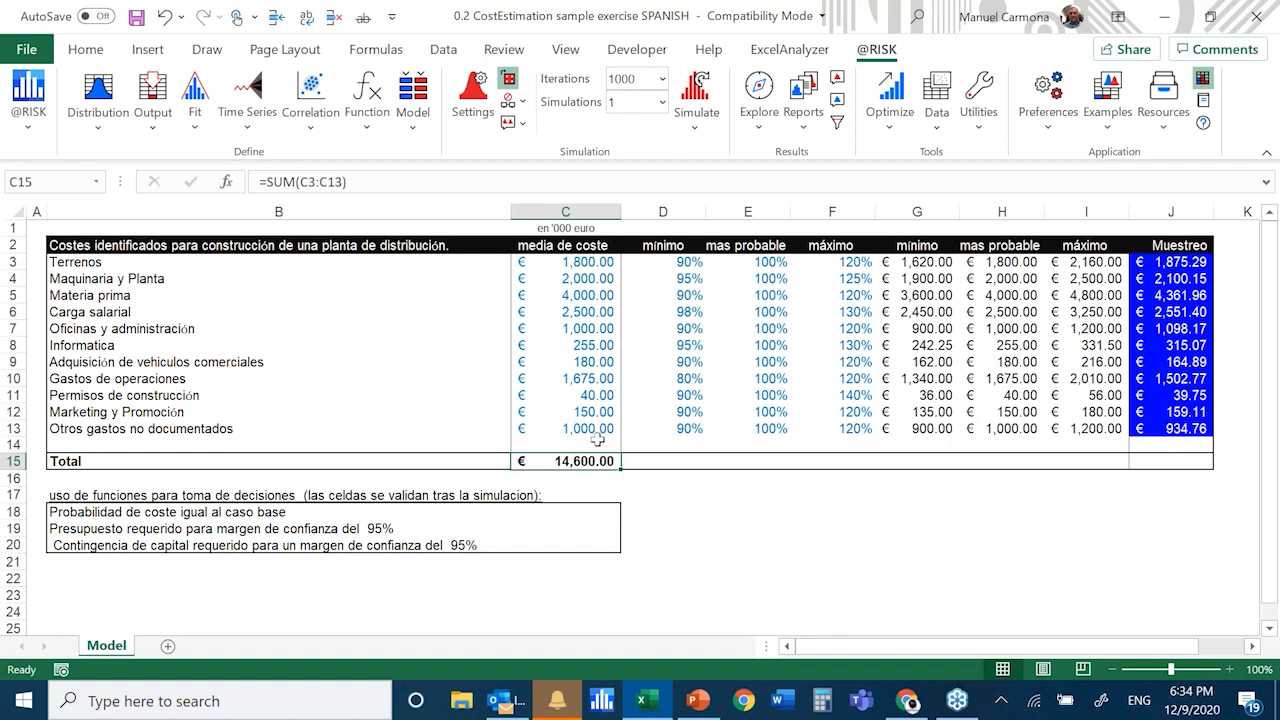
Total the Muestreo column in J15 with the formula =SUM(J3:J14)
left_click(1183, 461)
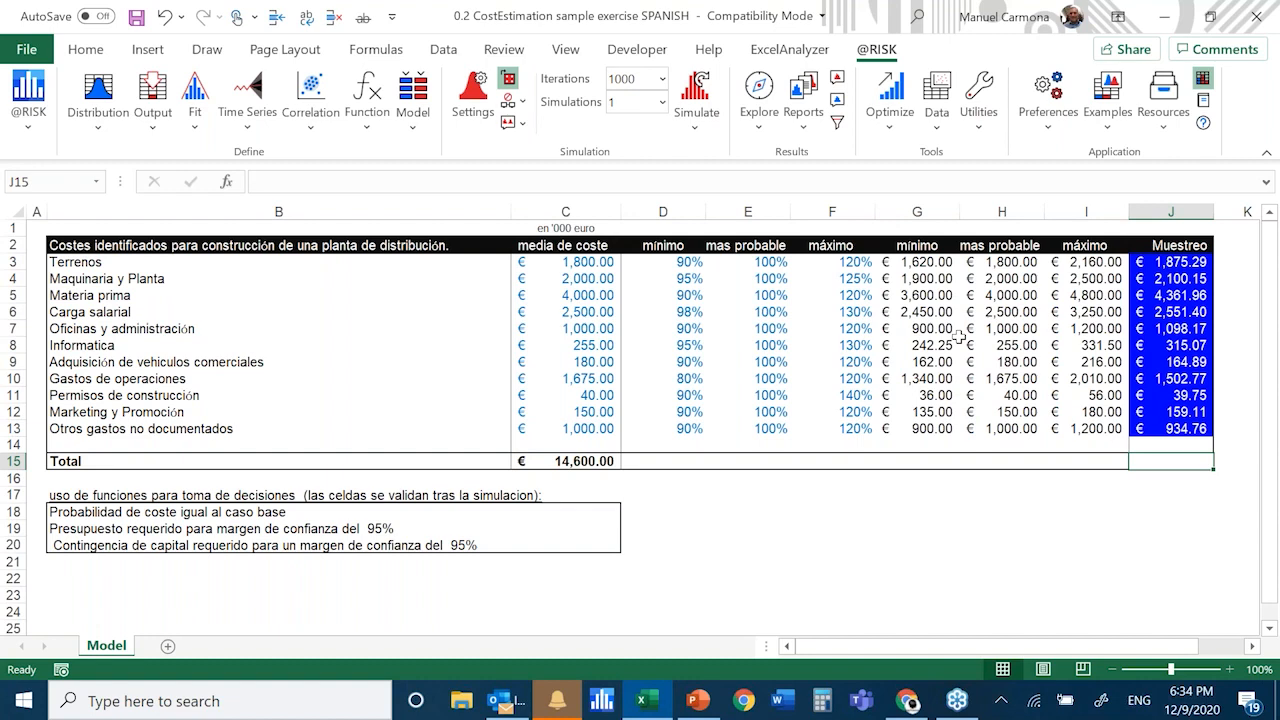
left_click(100, 55)
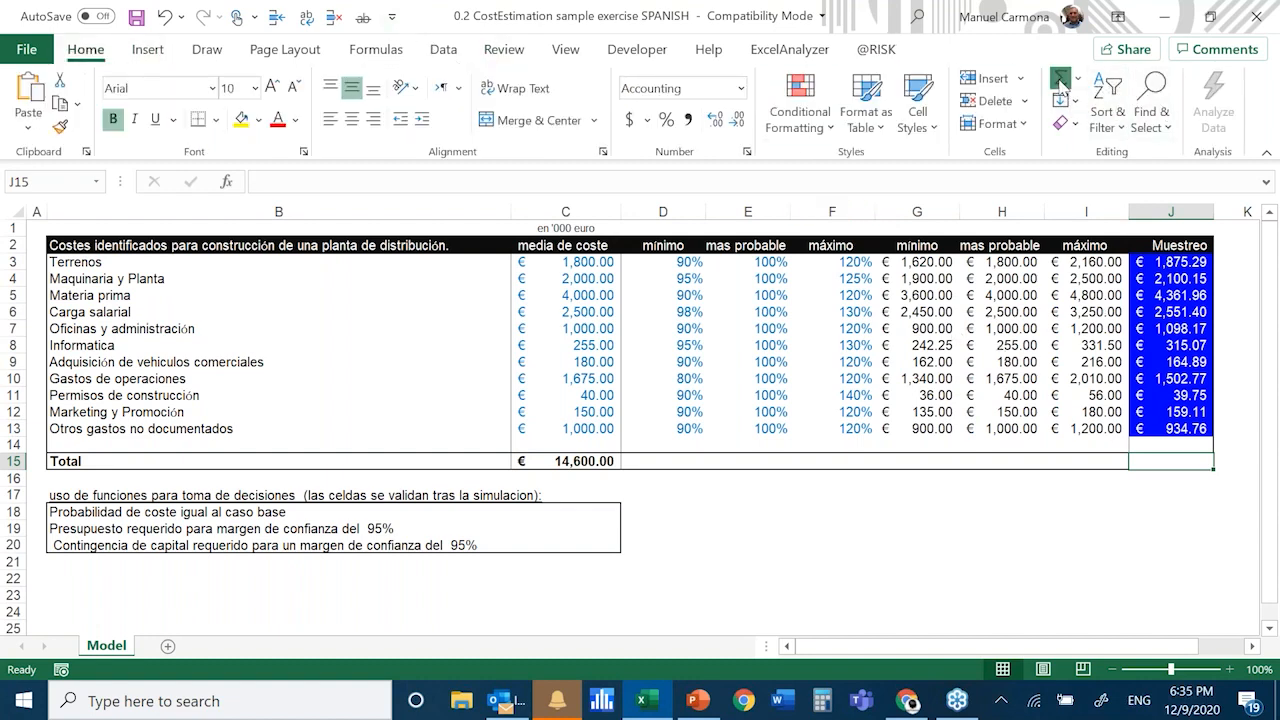
left_click(1061, 84)
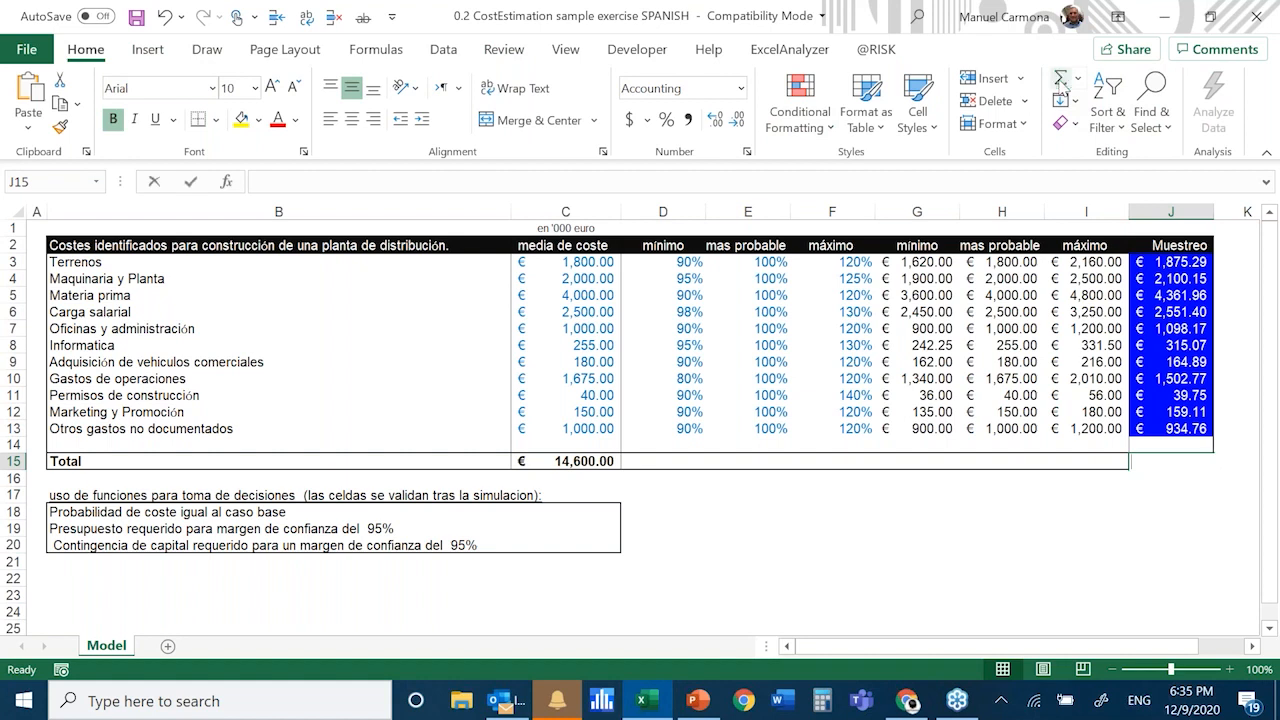
left_click(1062, 83)
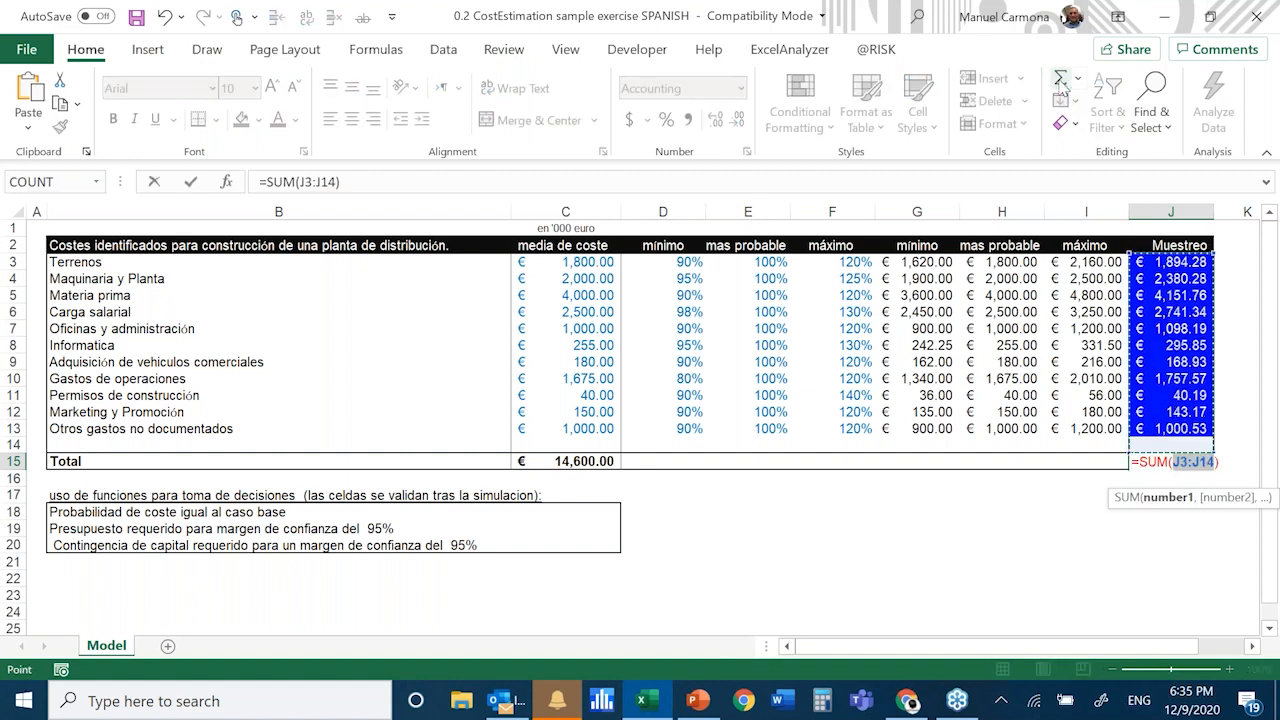
left_click(1062, 84)
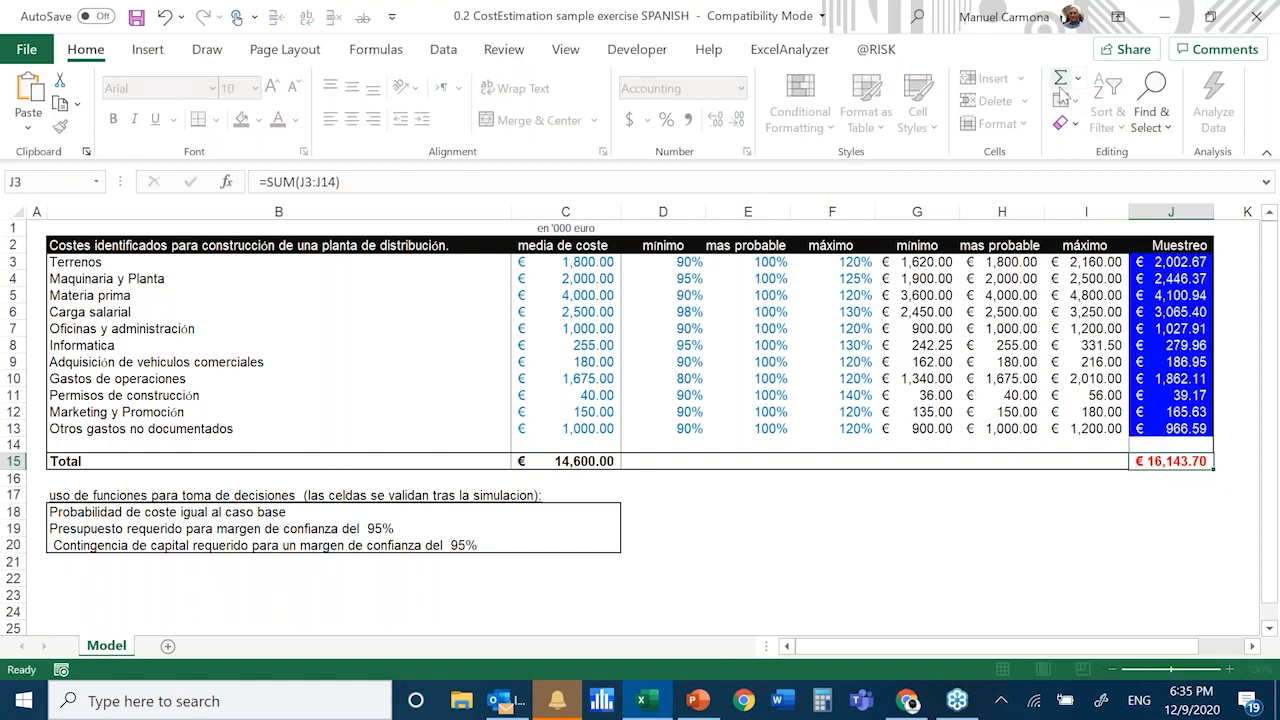
left_click(878, 53)
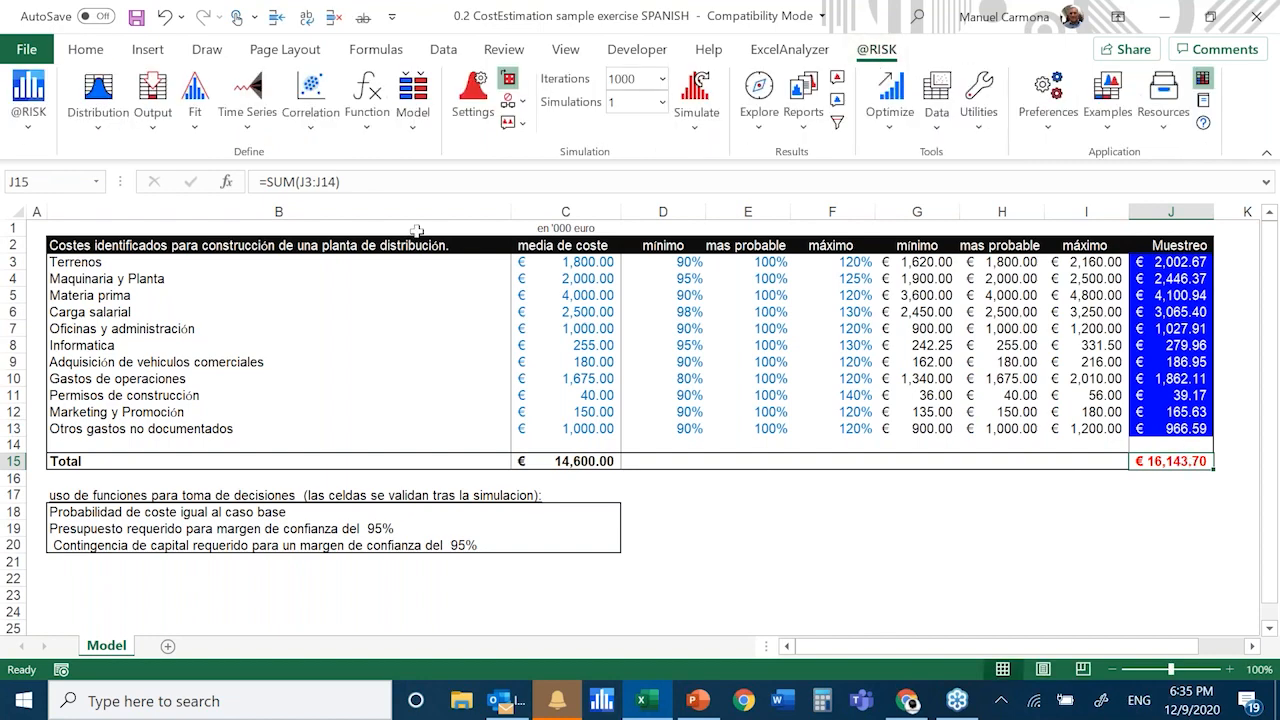
left_click(155, 95)
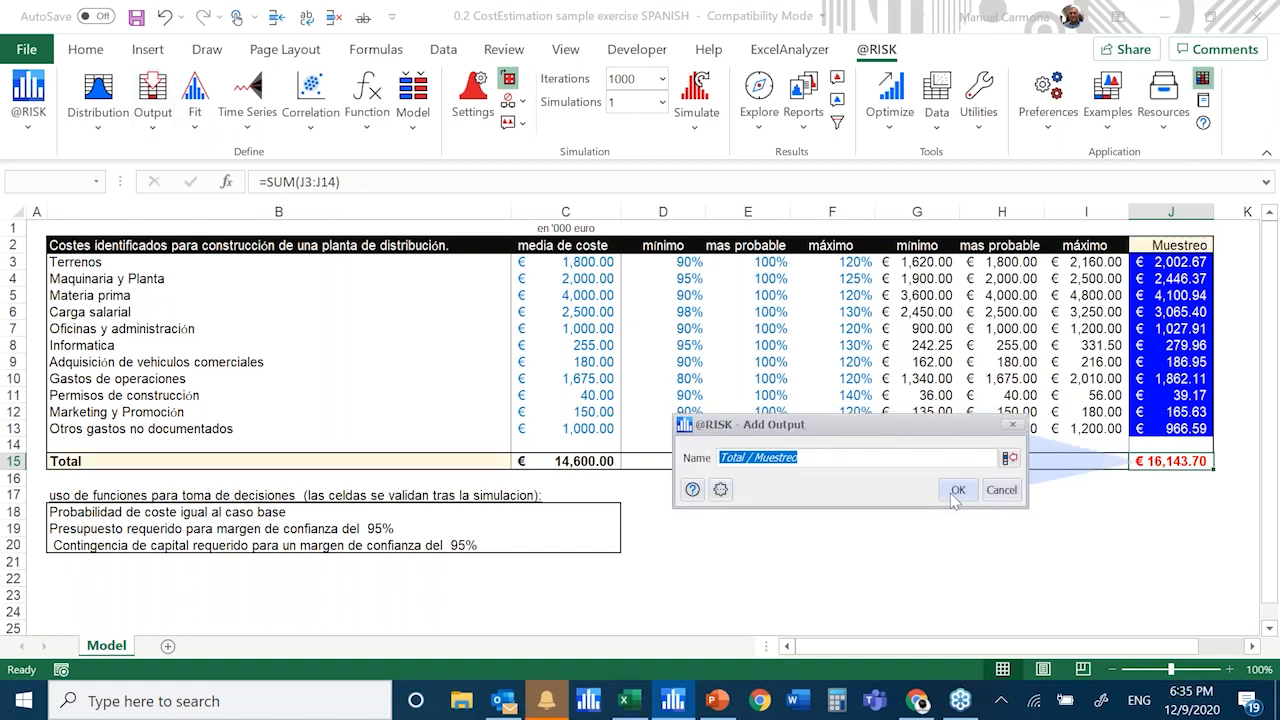
left_click(955, 492)
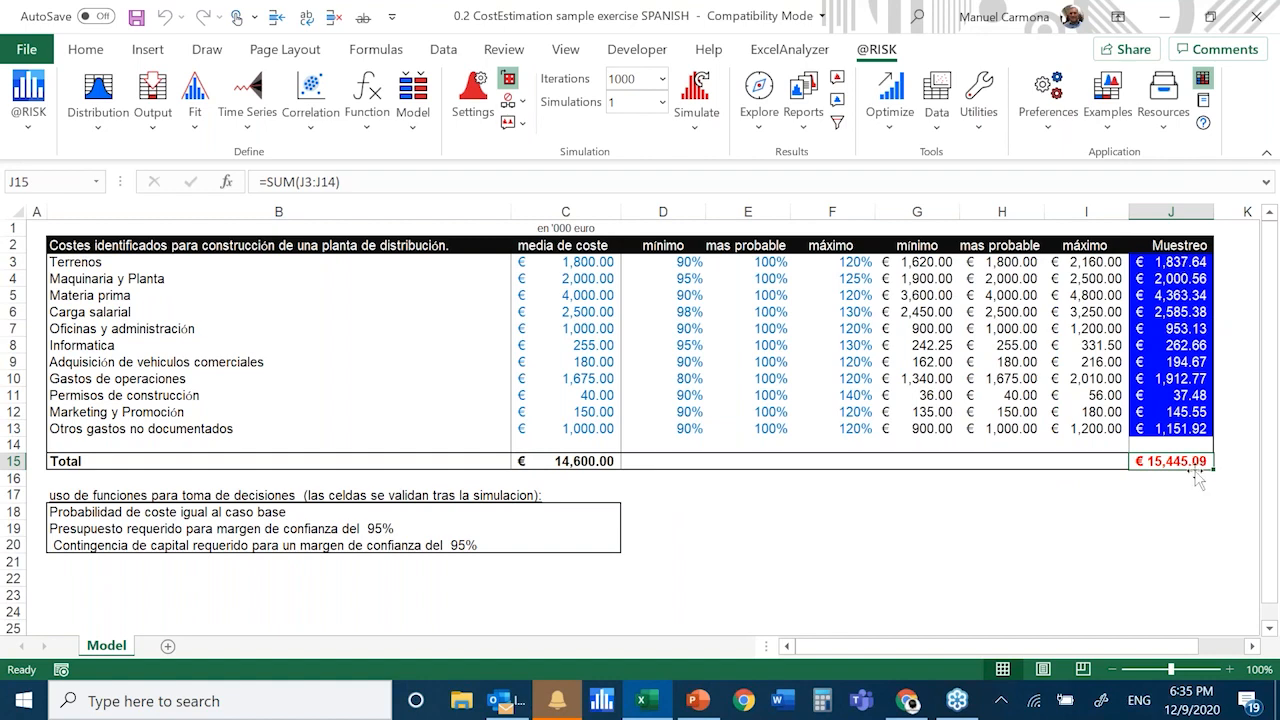
left_click(154, 90)
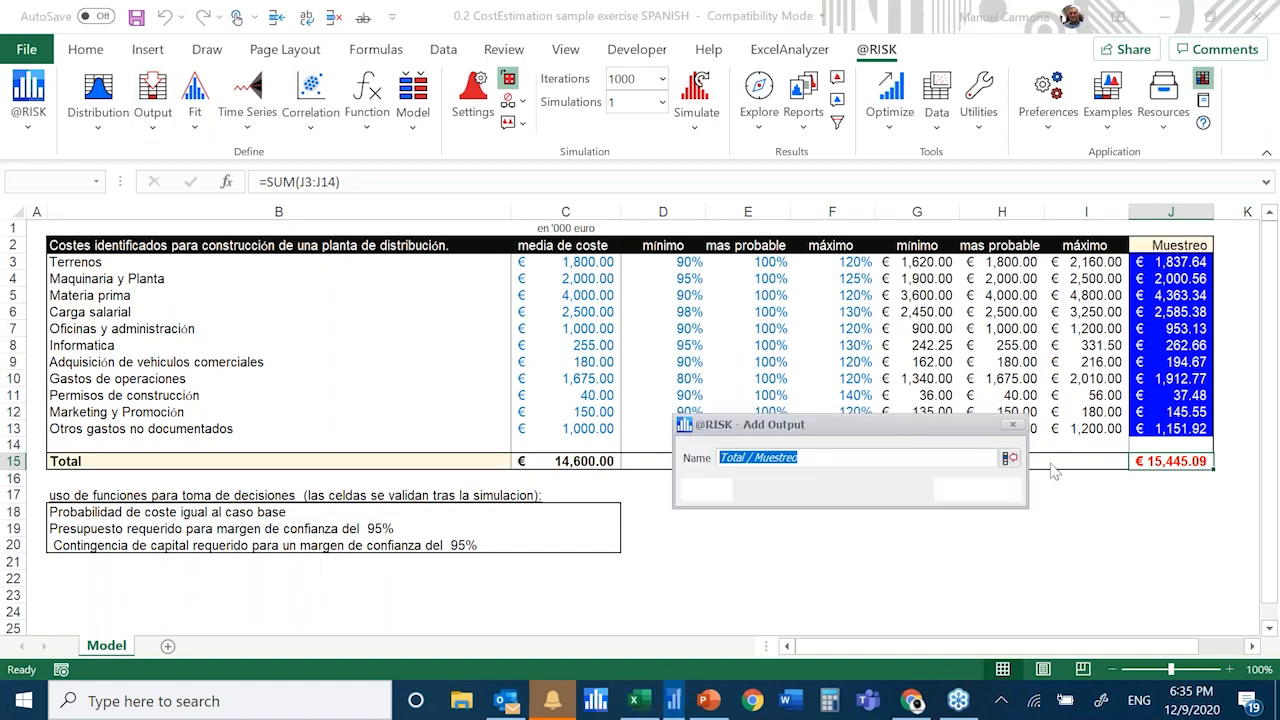
key("Return")
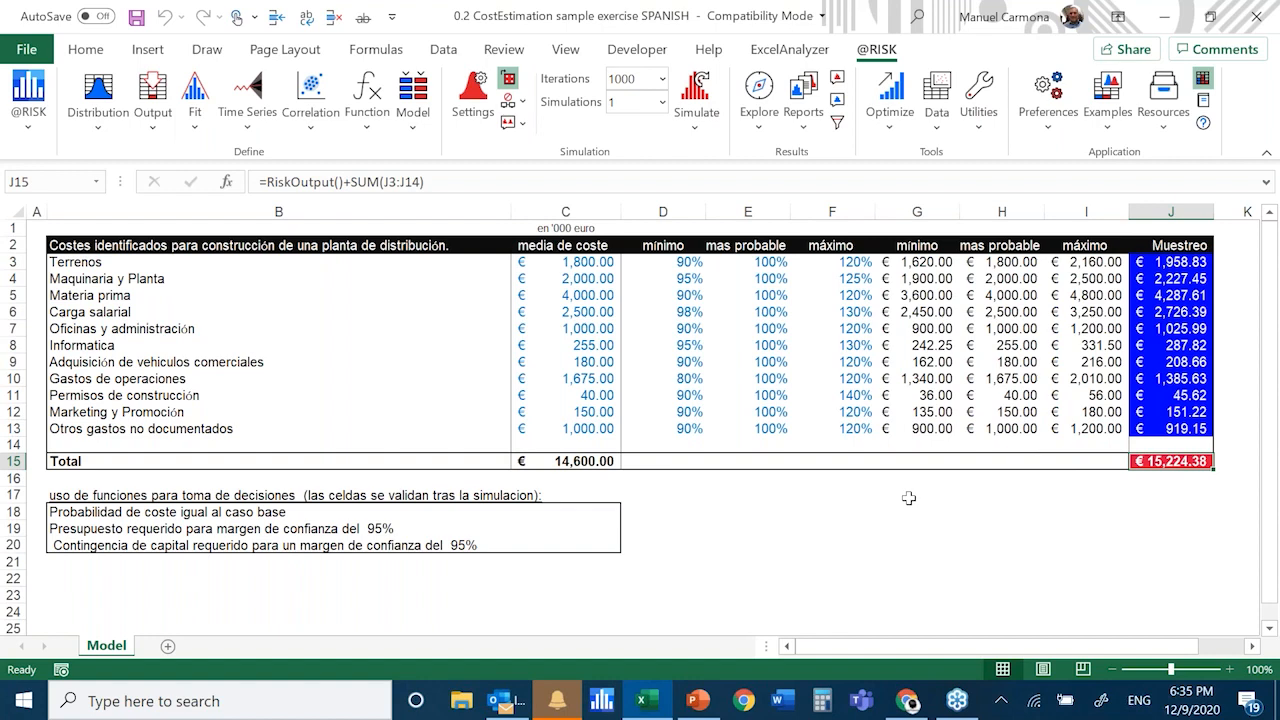
Inspect the formulas of several sampled cost items in the Muestreo column and the output formula in J15
left_click(1190, 262)
left_click(1195, 312)
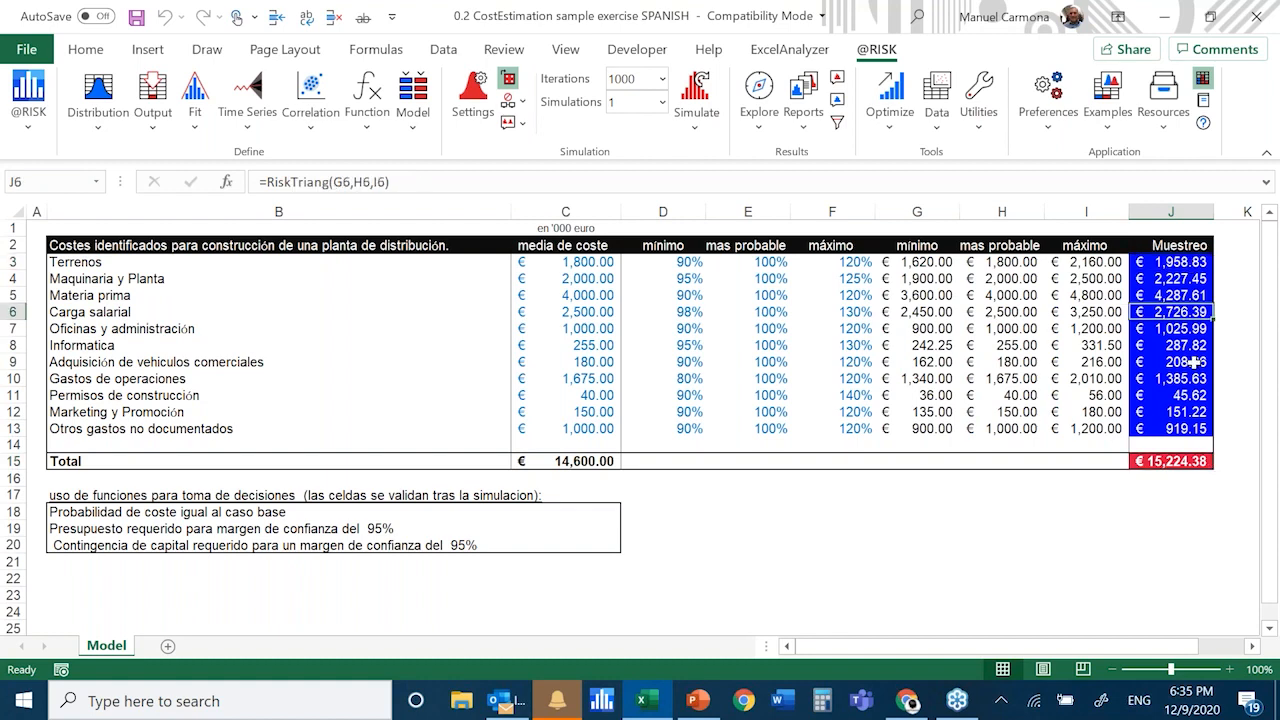
left_click(1196, 362)
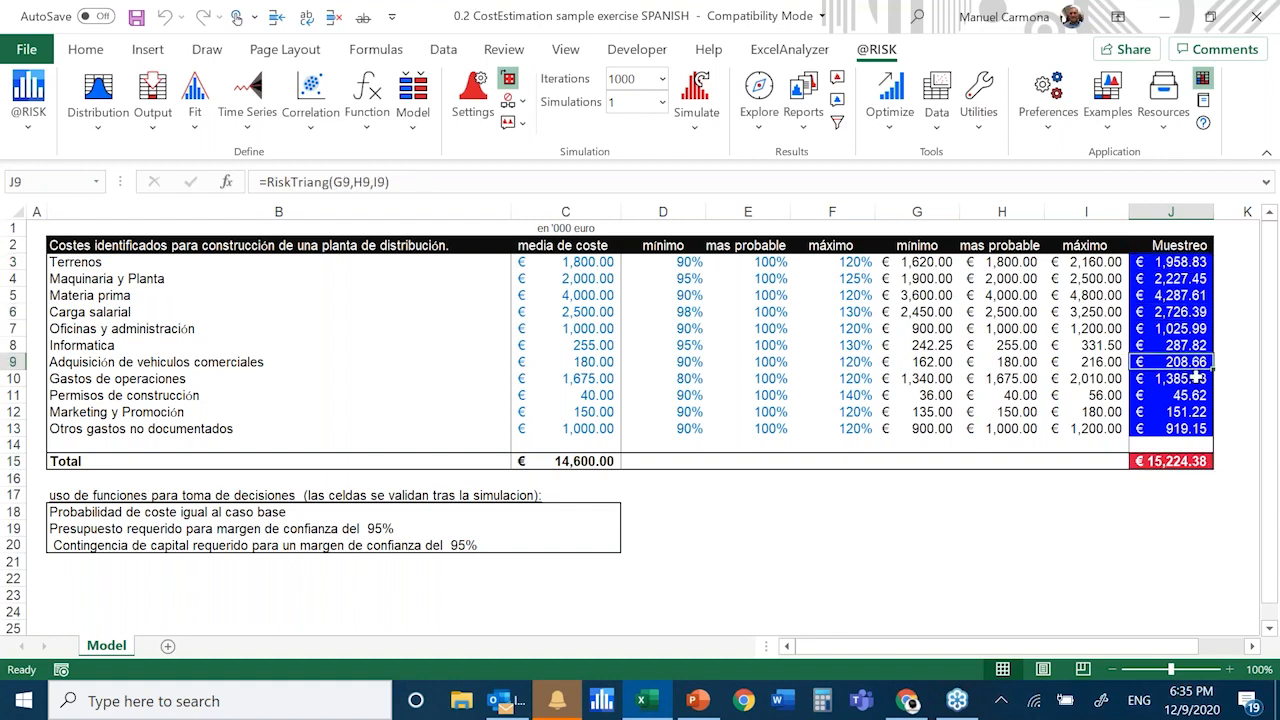
left_click(1185, 279)
left_click(1199, 472)
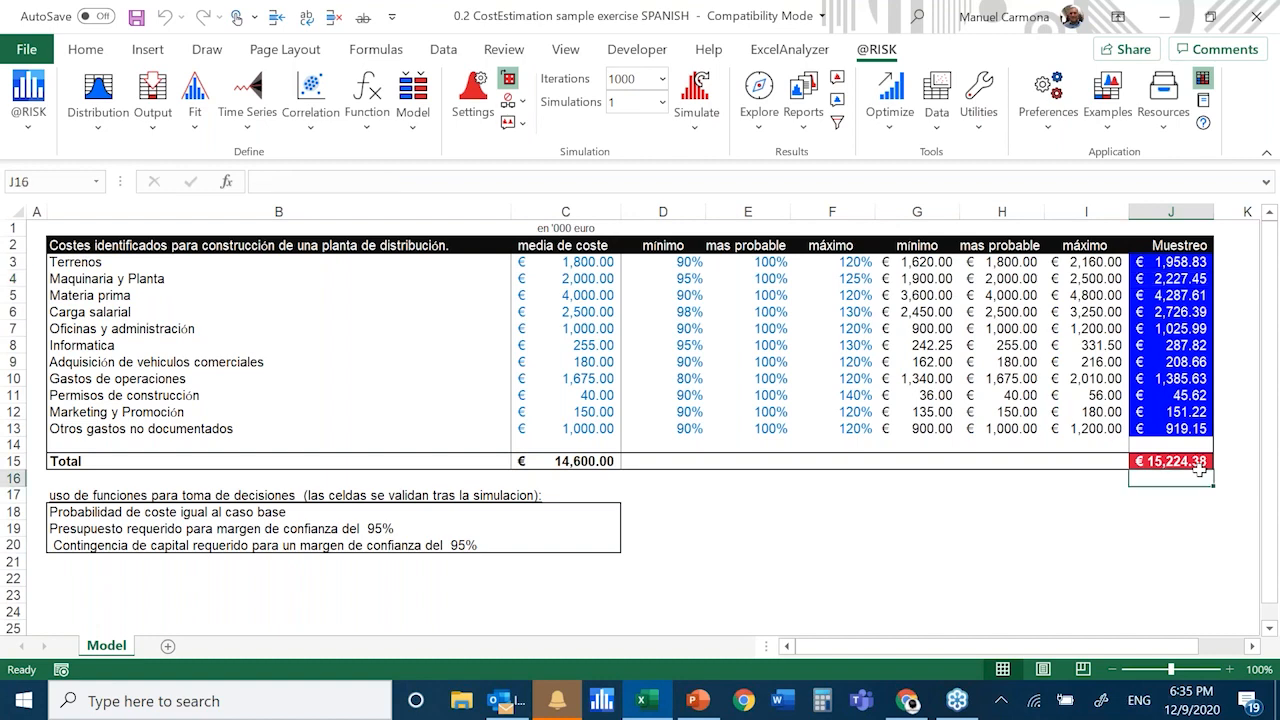
left_click(1199, 463)
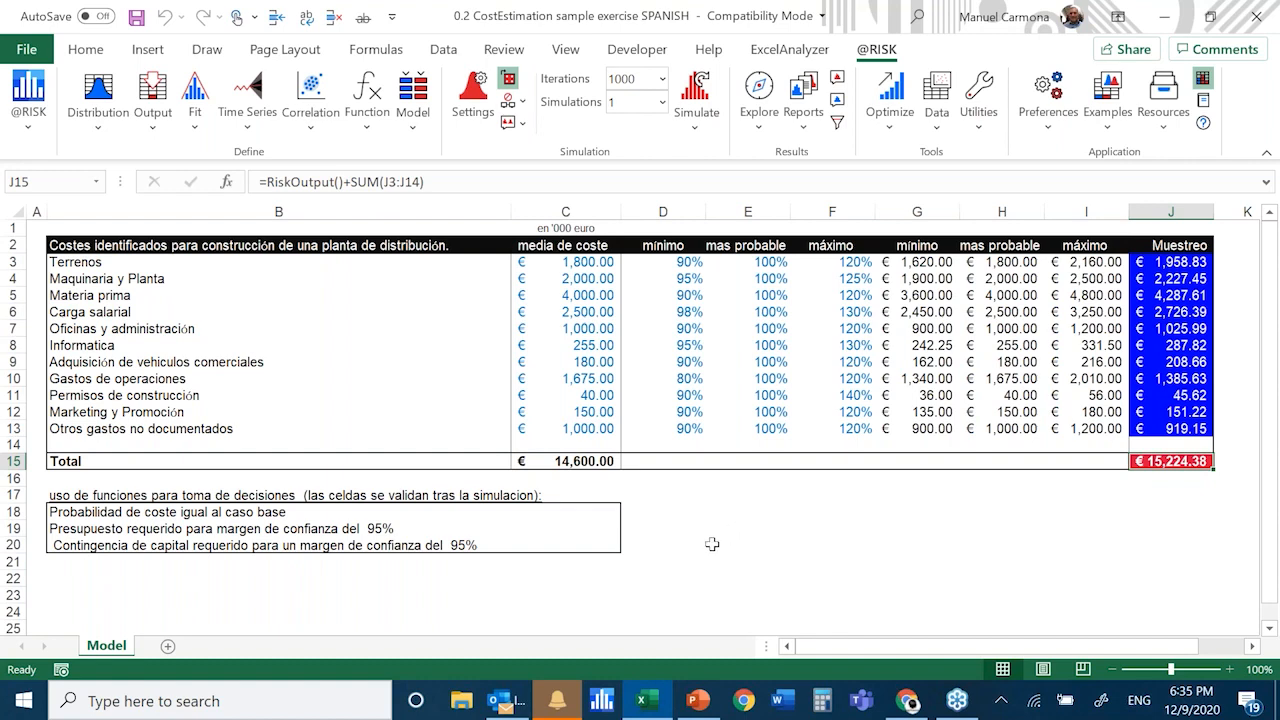
Recalculate the sheet repeatedly to draw new random samples in the Muestreo column and compare the resulting totals in J15
scroll(712, 544, "up", 1, "ctrl")
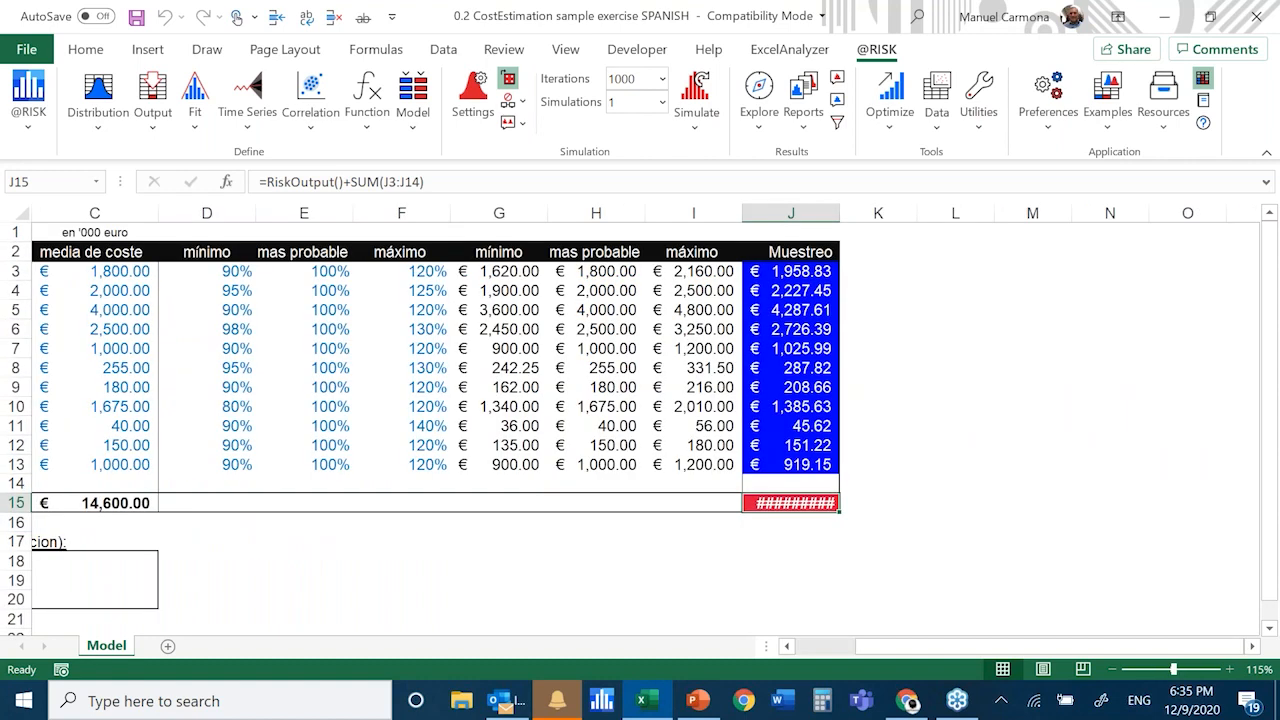
scroll(1157, 657, "up", 1, "ctrl")
scroll(1157, 657, "left", 2)
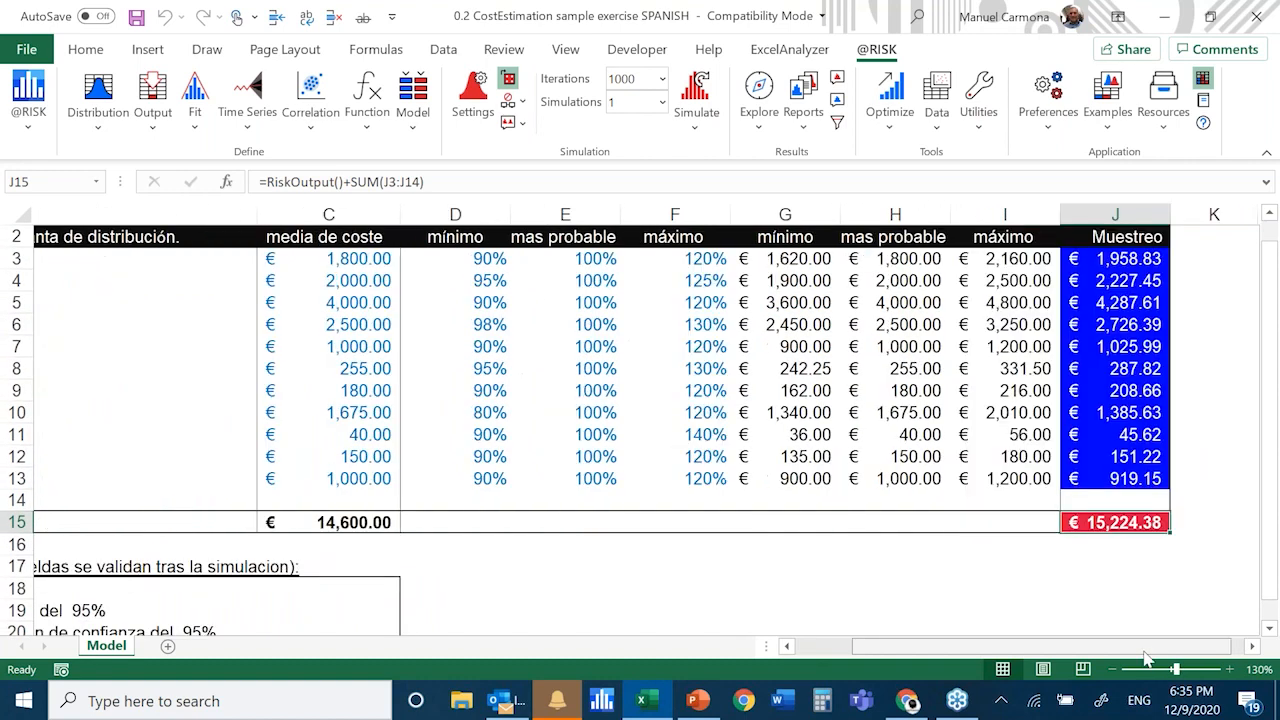
scroll(1147, 657, "right", 1)
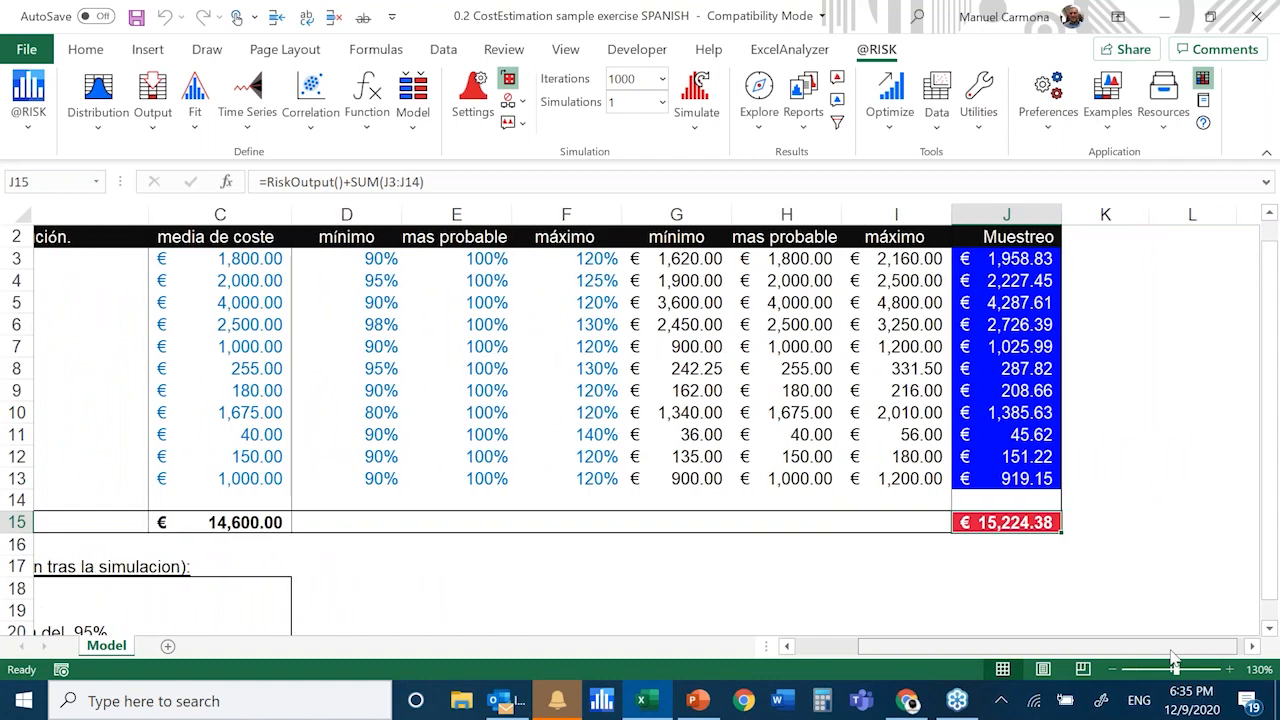
scroll(1174, 662, "right", 1)
key("F9")
key("F9")
key("F9")
key("F9")
key("F9")
key("F9")
key("F9")
key("F9")
key("F9")
key("F9")
key("F9")
key("F9")
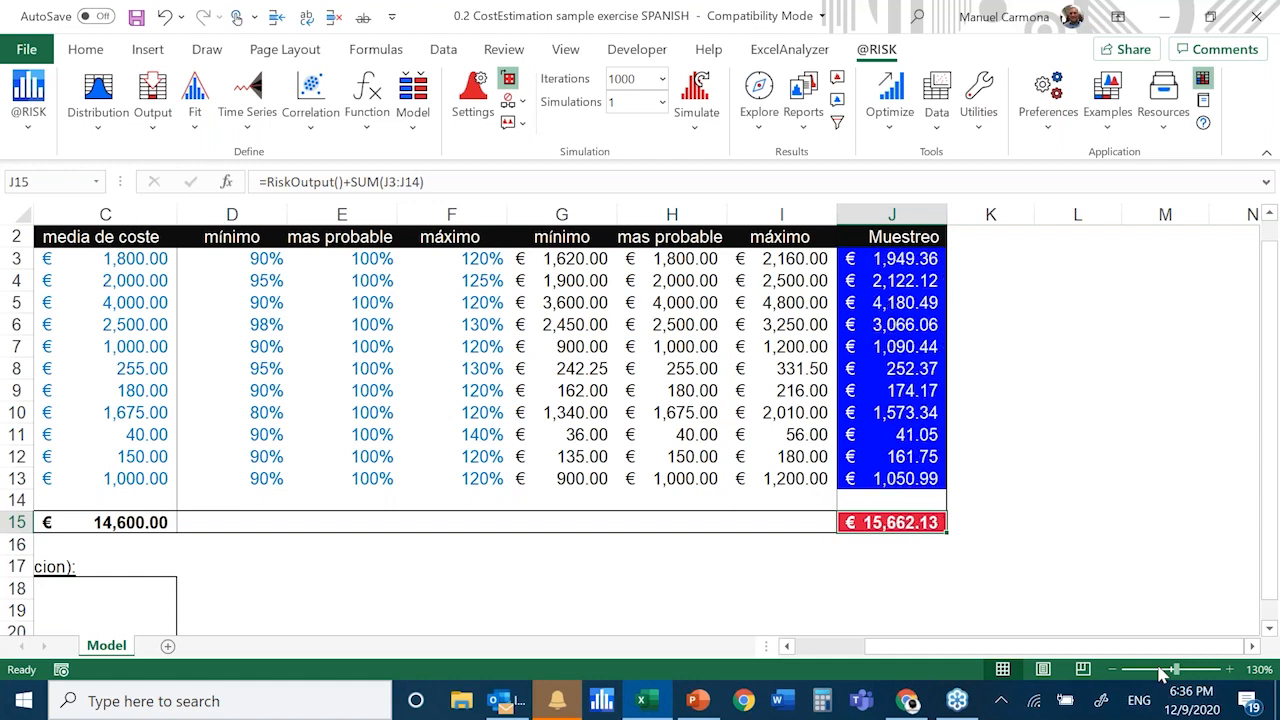
key("F9")
key("F9")
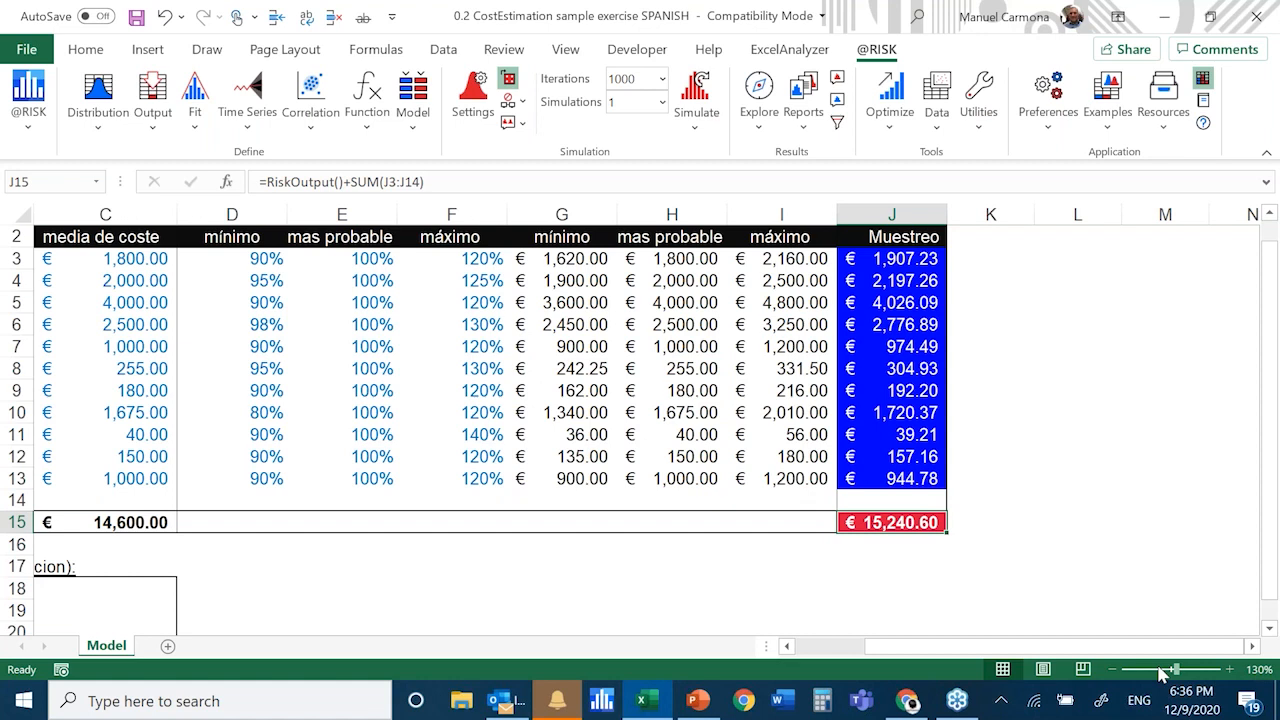
key("F9")
key("F9")
key("F9")
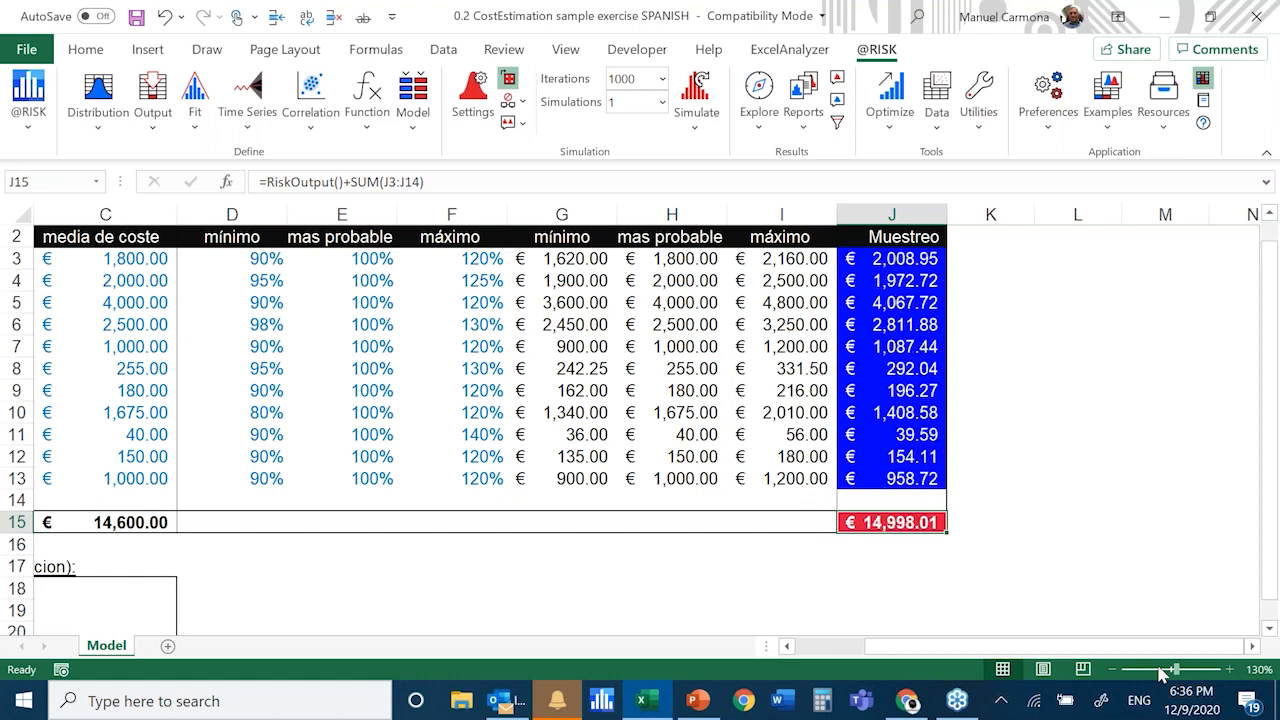
key("F9")
key("F9")
key("F9")
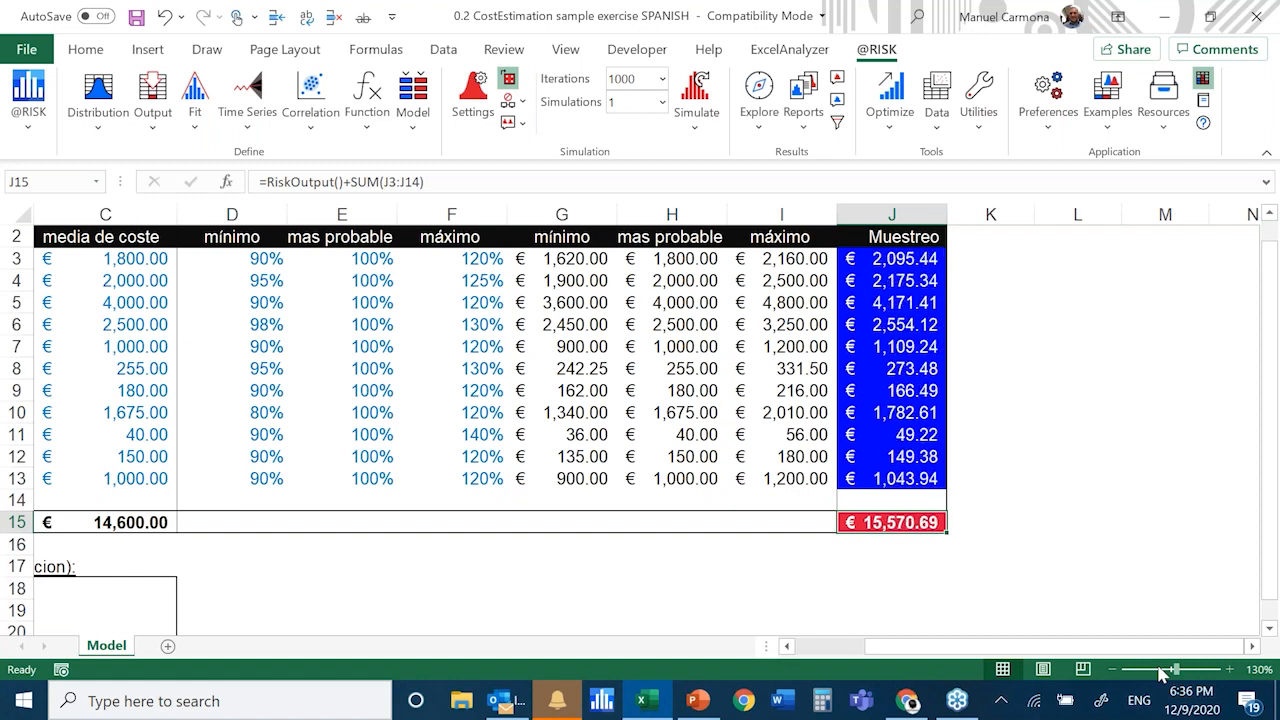
key("F9")
key("F9")
key("F9")
key("F9")
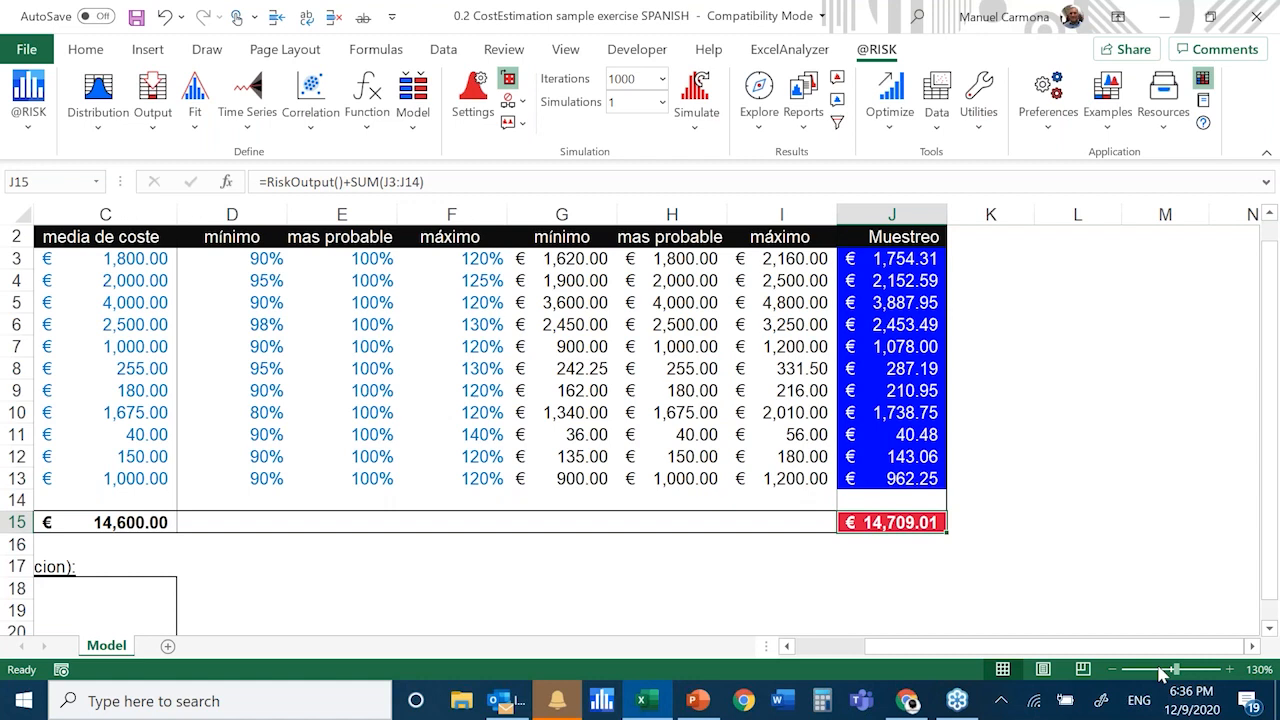
Examine the triangular distribution behind the Terrenos sample in J3, comparing its graph and statistics with the sheet, and leave its definition unchanged
left_click(895, 259)
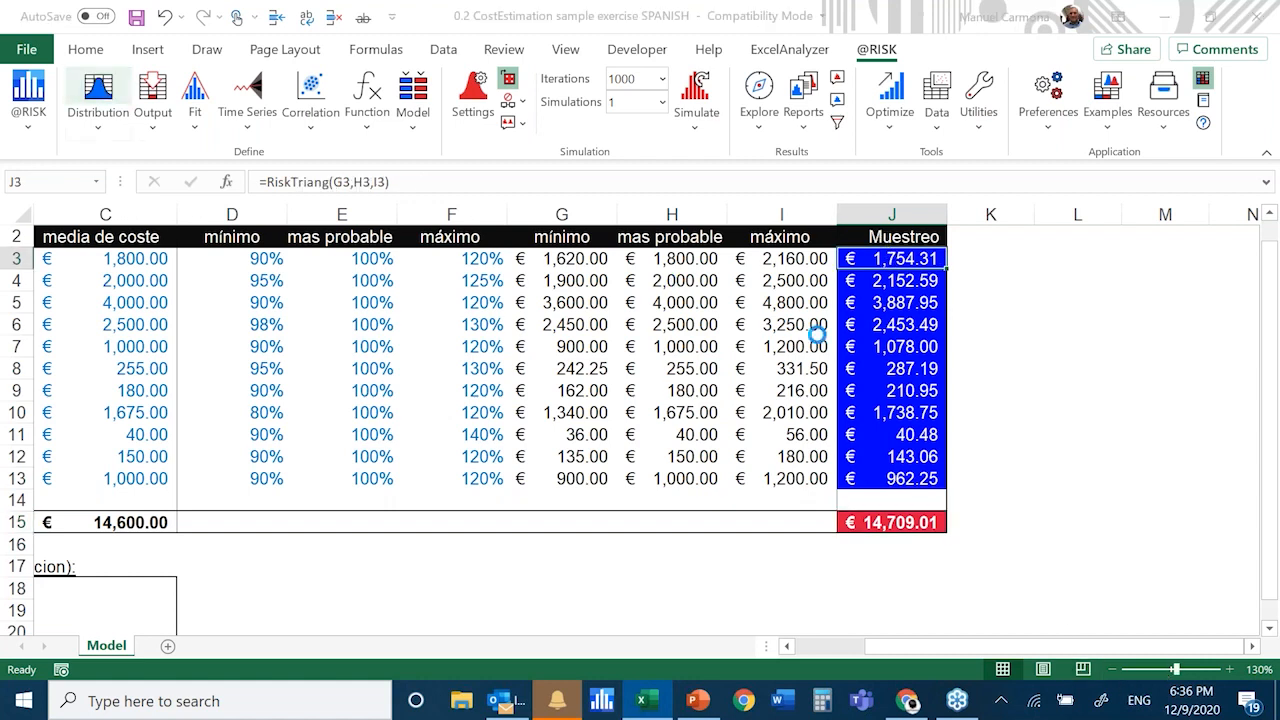
key("F9")
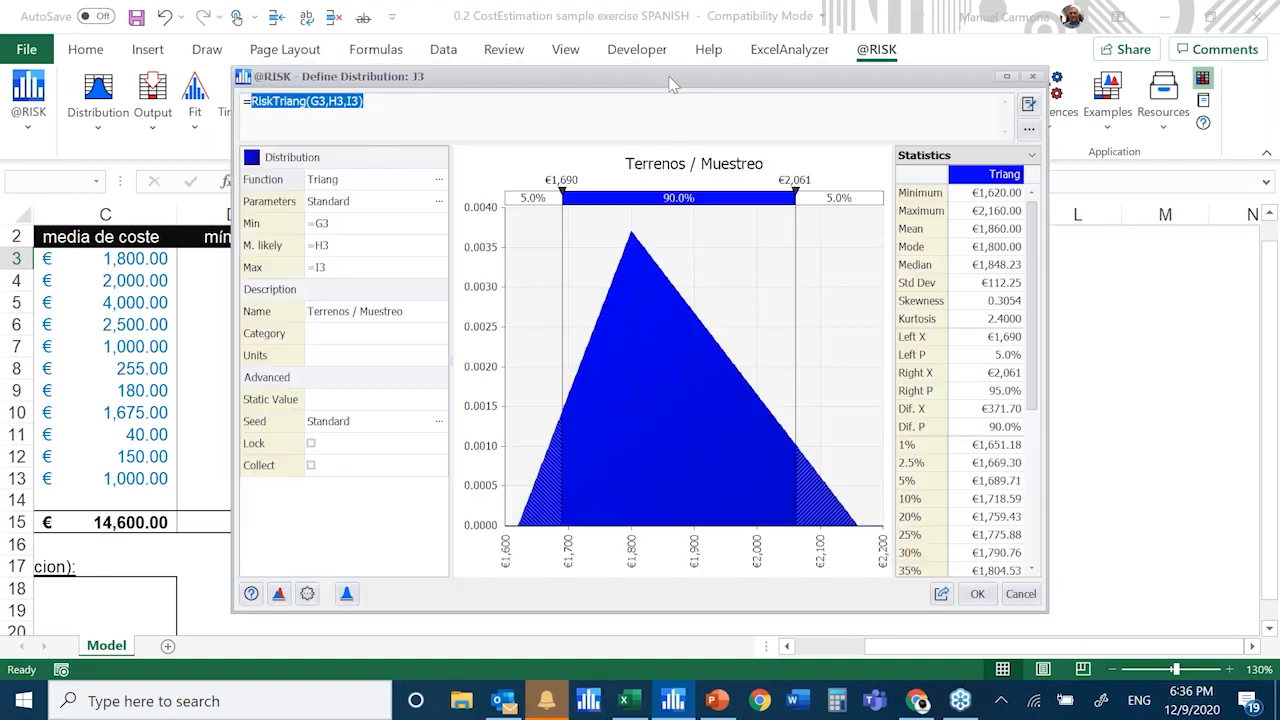
left_click_drag(673, 85, 645, 15)
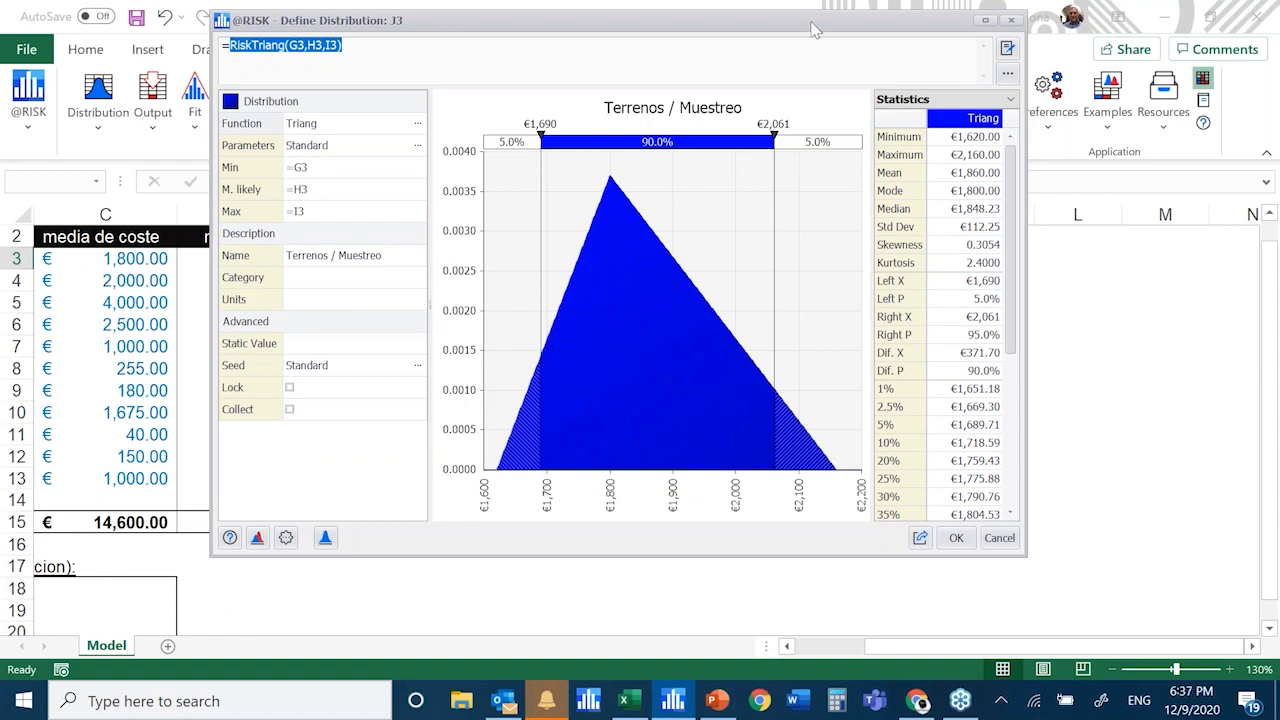
left_click_drag(815, 30, 903, 372)
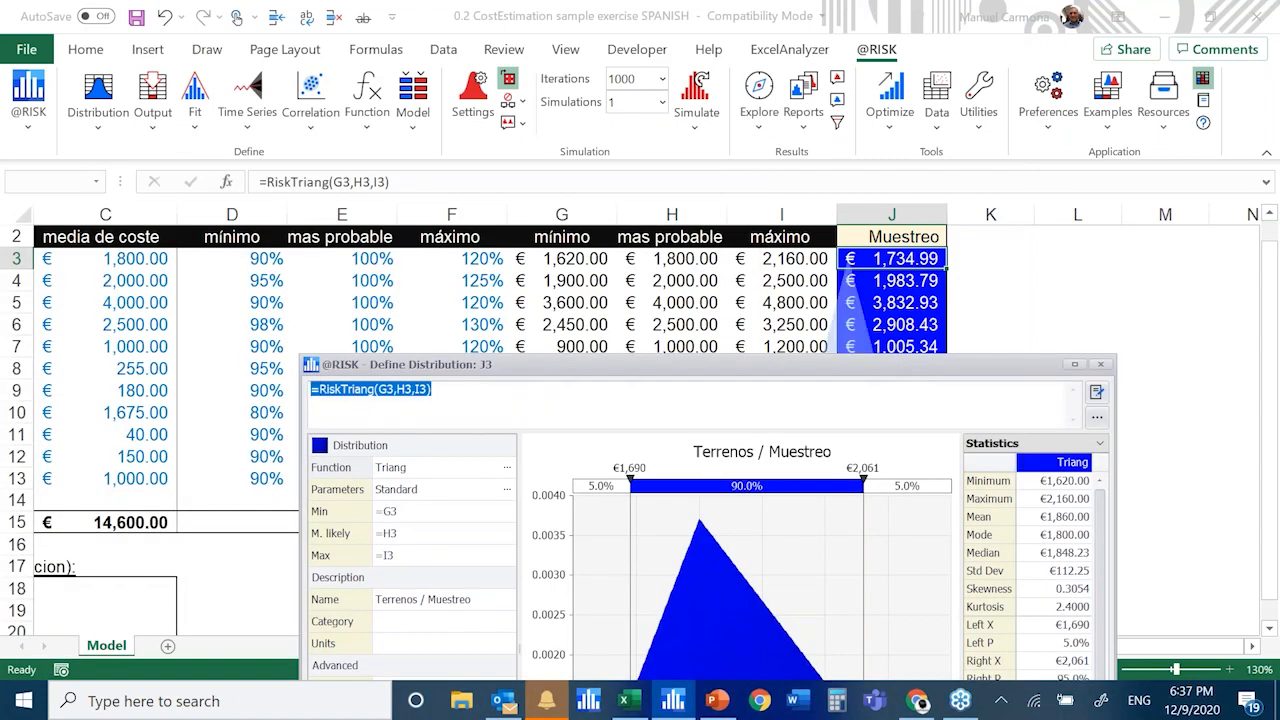
left_click_drag(766, 364, 726, 123)
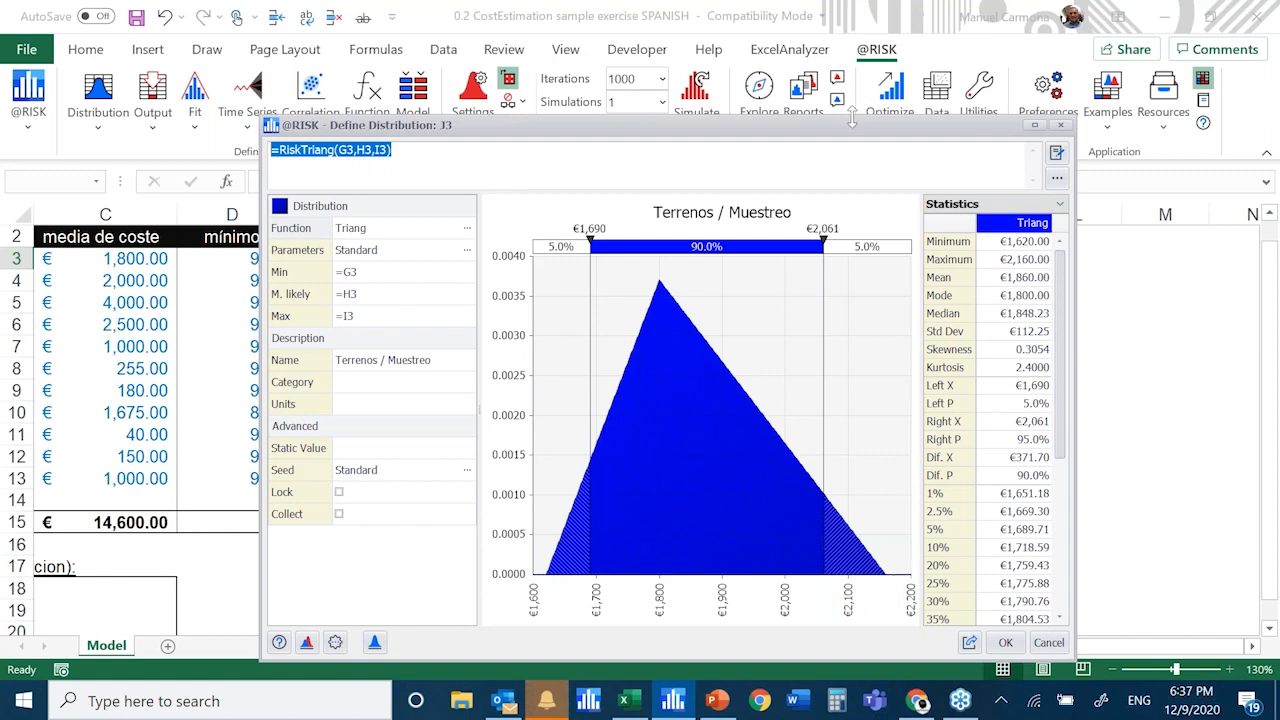
left_click_drag(855, 132, 455, 199)
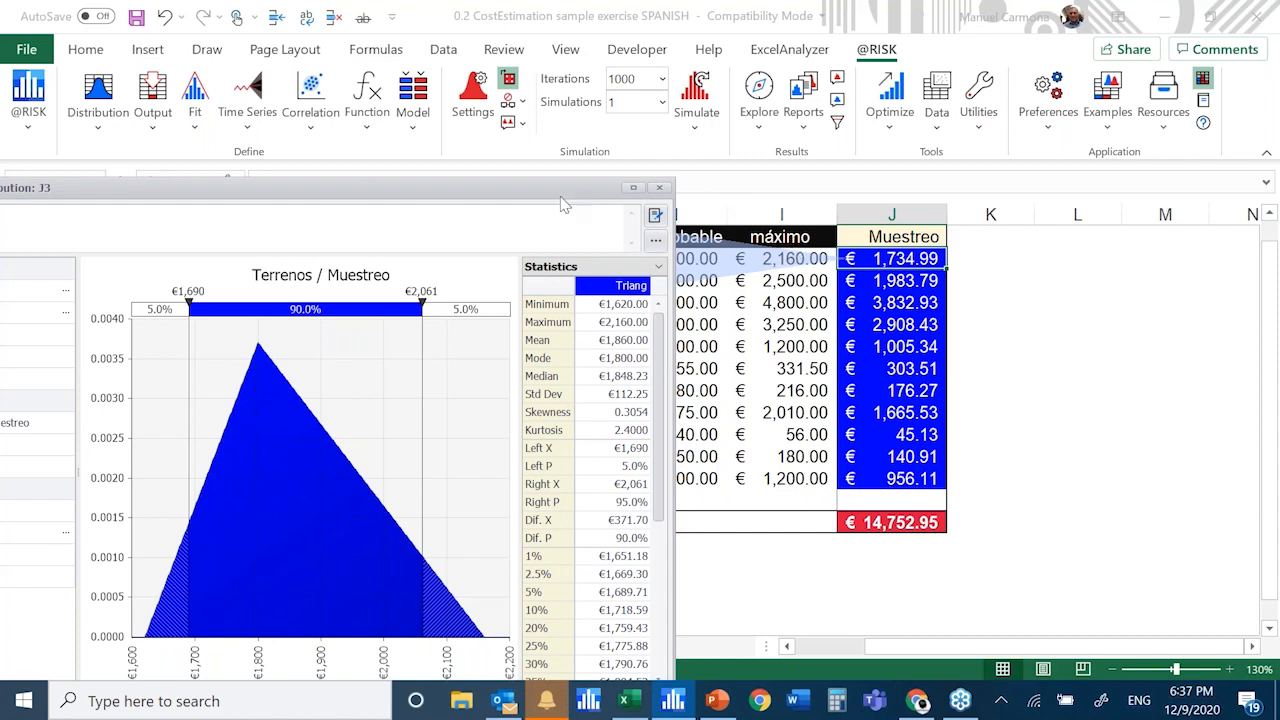
left_click_drag(577, 197, 963, 100)
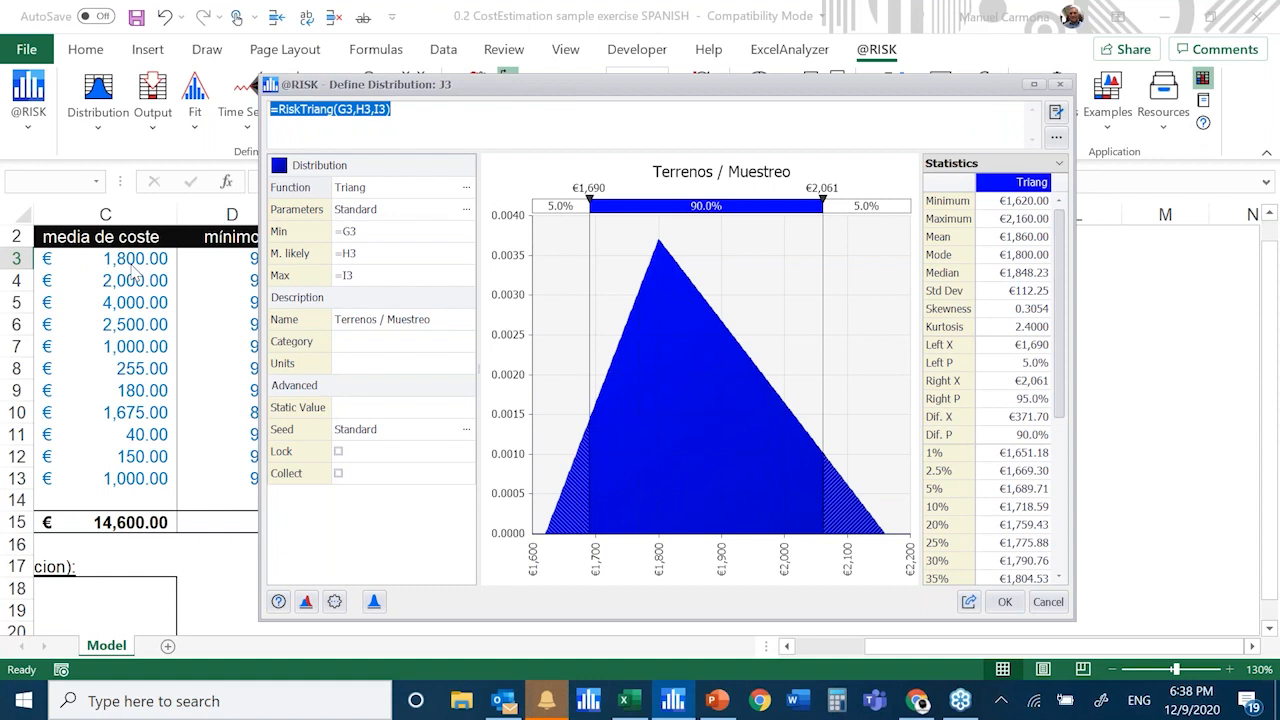
left_click(1048, 602)
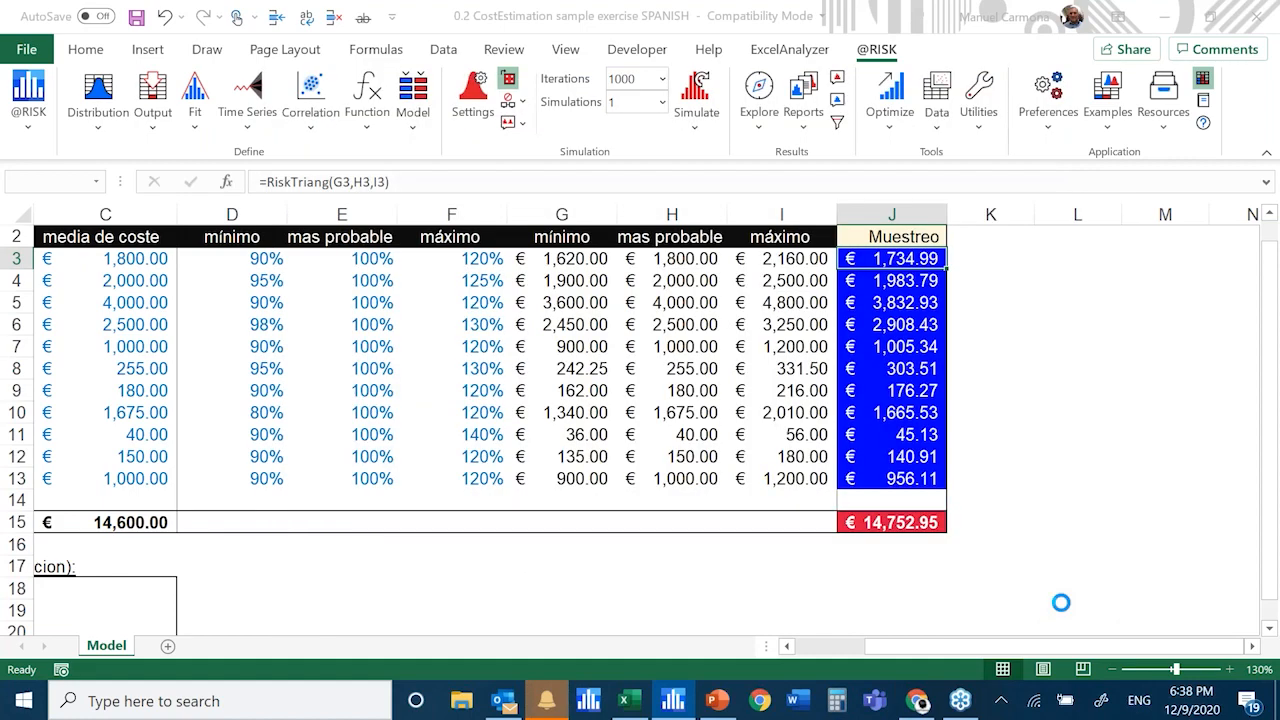
Set the number of simulation iterations to 5000
left_click(662, 80)
left_click(632, 203)
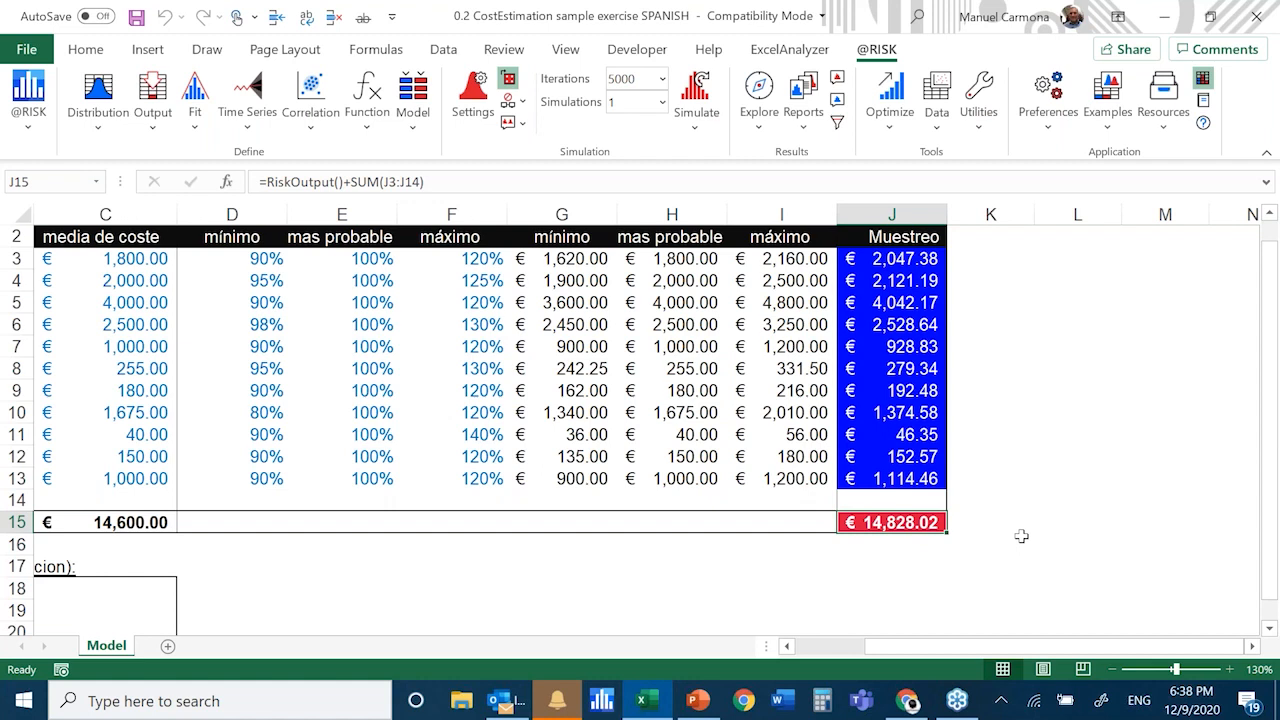
Recalculate the sheet repeatedly to see how the sampled costs and the output total in J15 vary
key("F9")
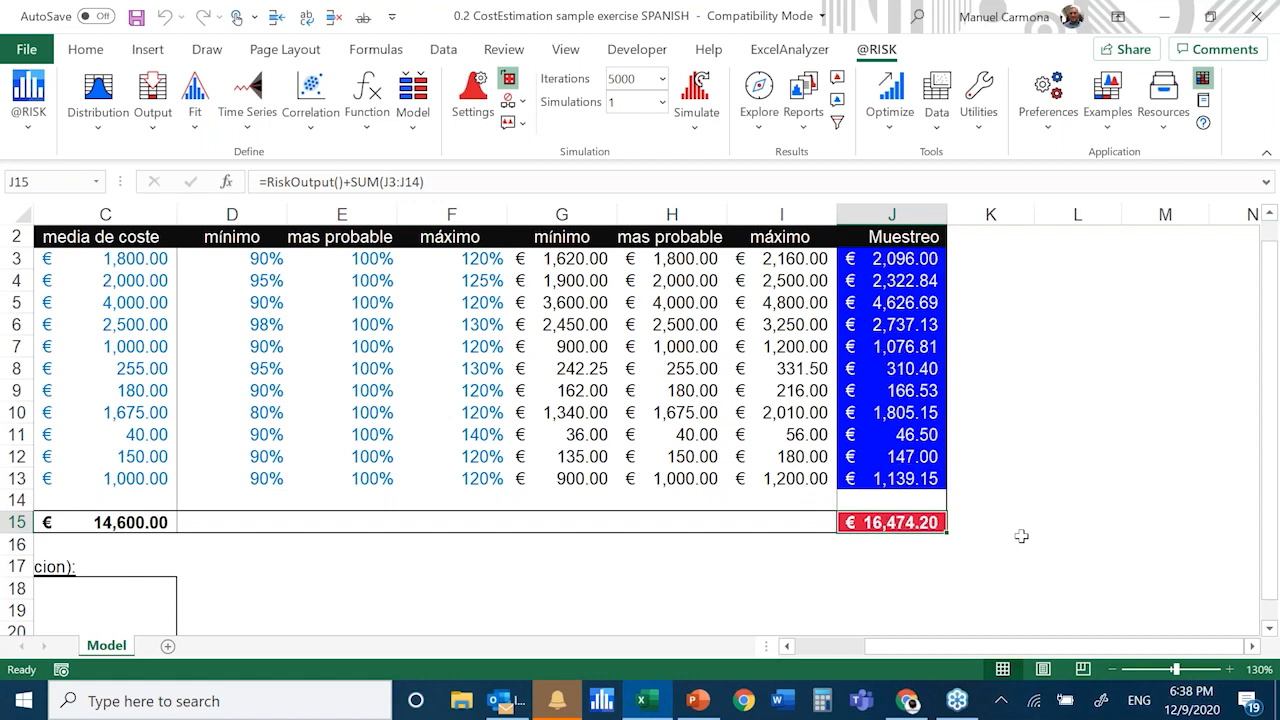
key("F9")
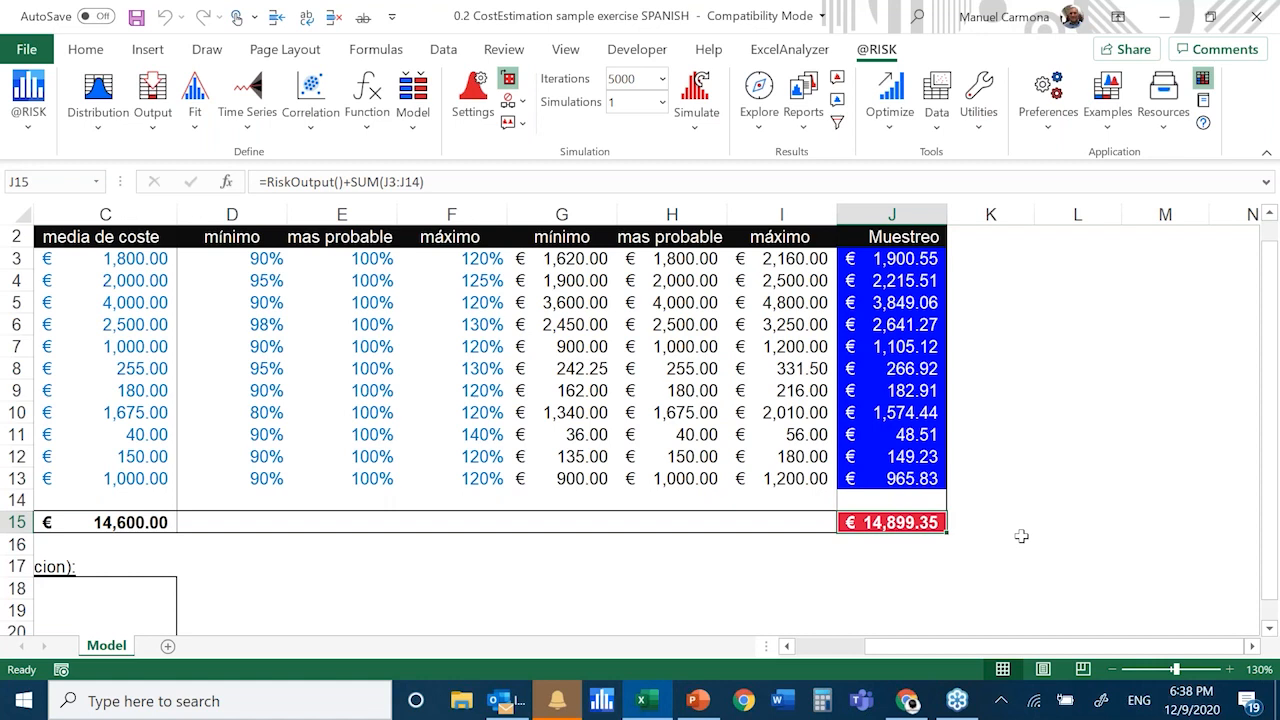
key("F9")
key("F9")
key("F9")
key("F9")
key("F9")
key("F9")
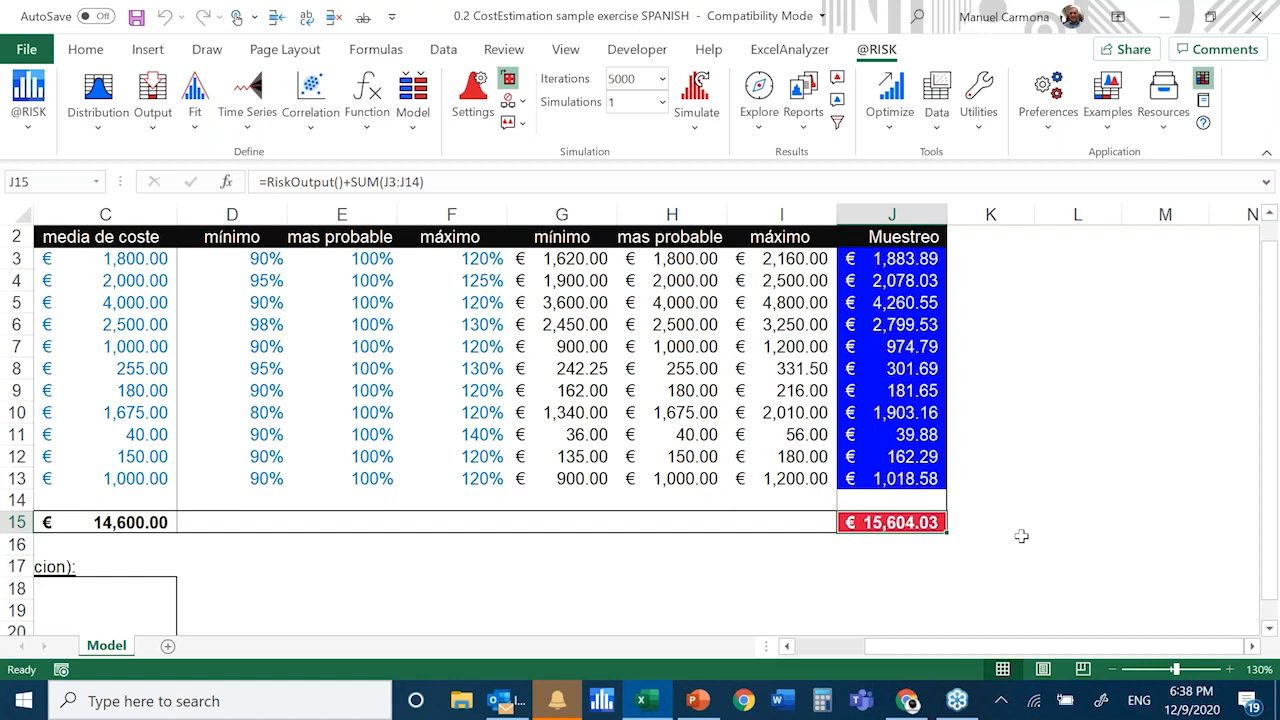
key("F9")
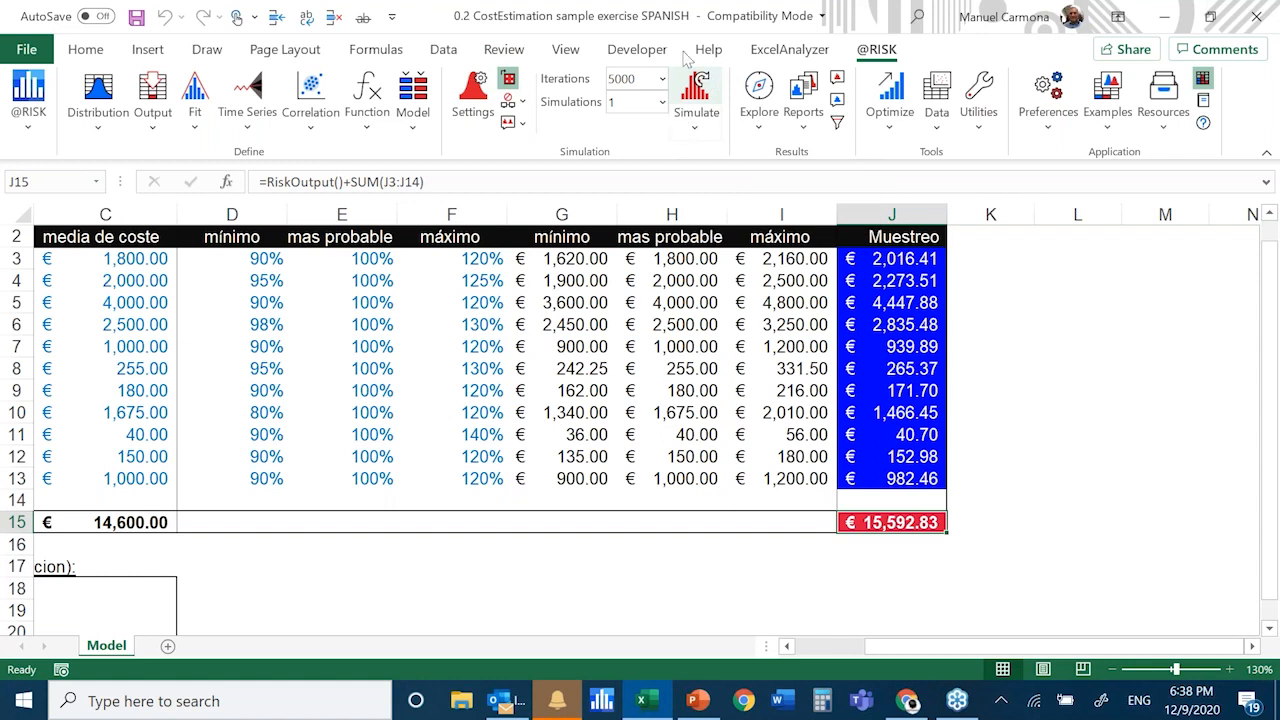
Run the simulation and enlarge the results window of the Total / Muestreo output to full screen
left_click(697, 92)
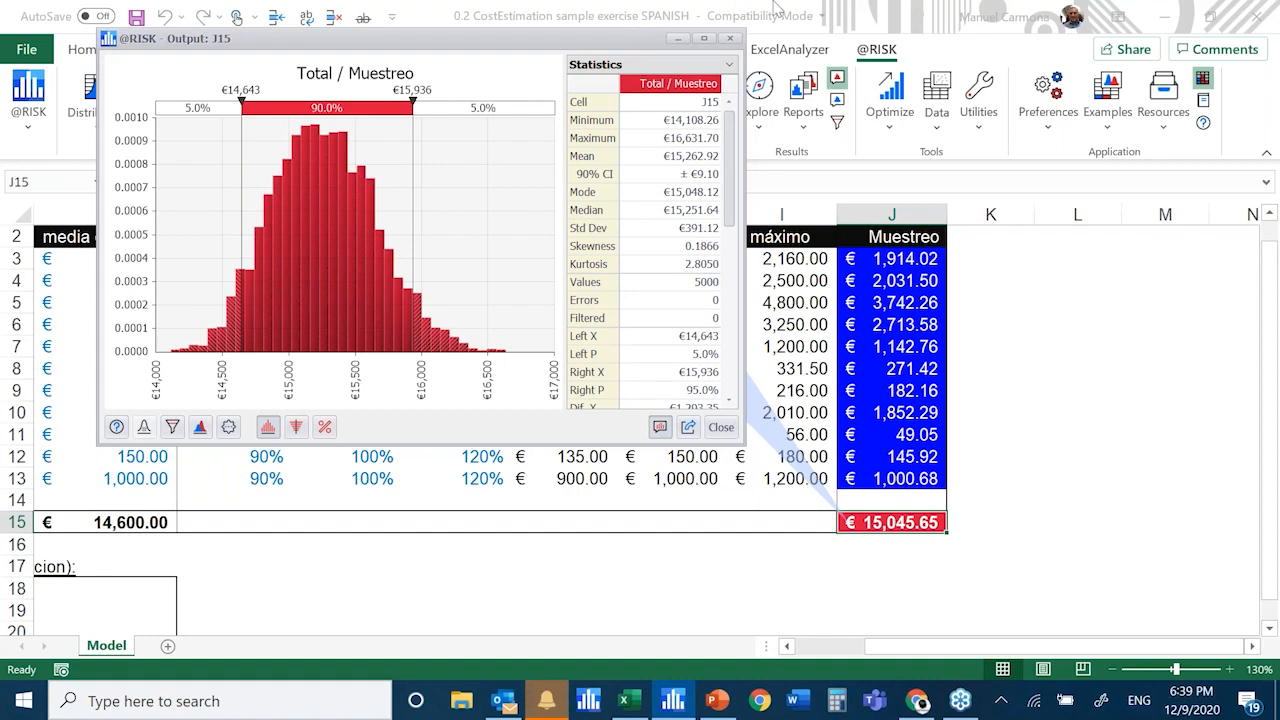
left_click_drag(596, 44, 605, 43)
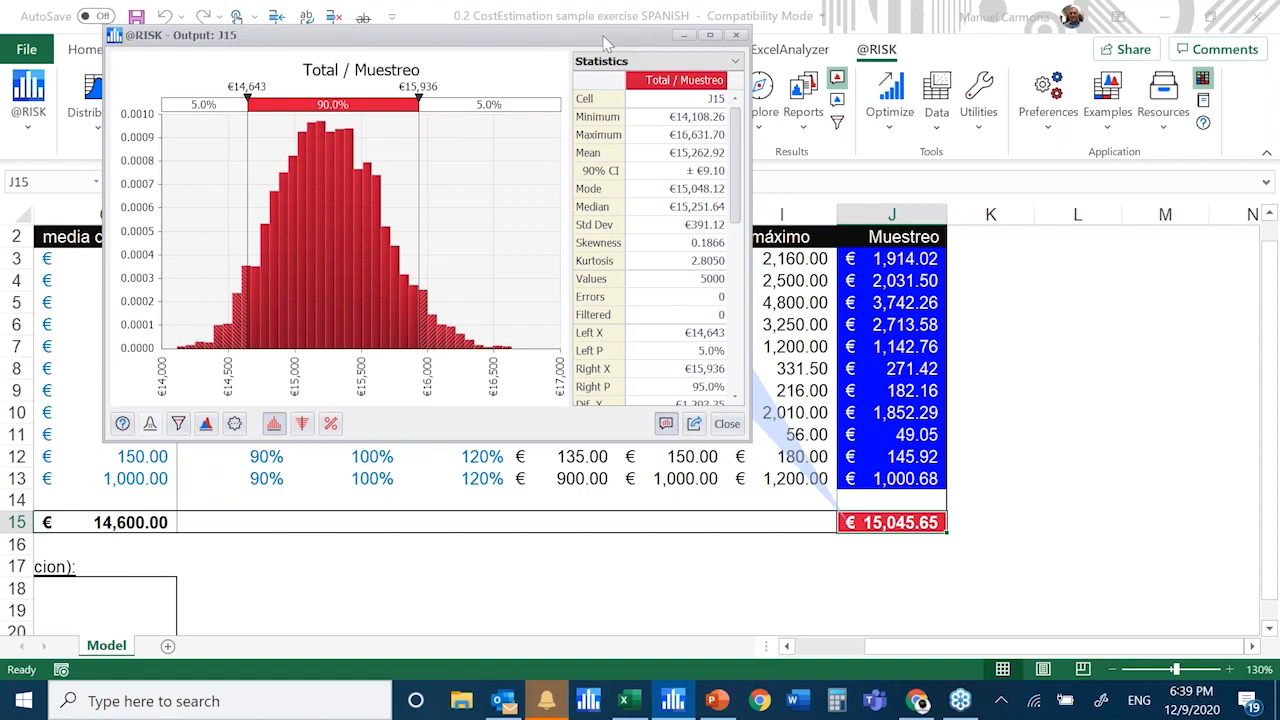
double_click(605, 40)
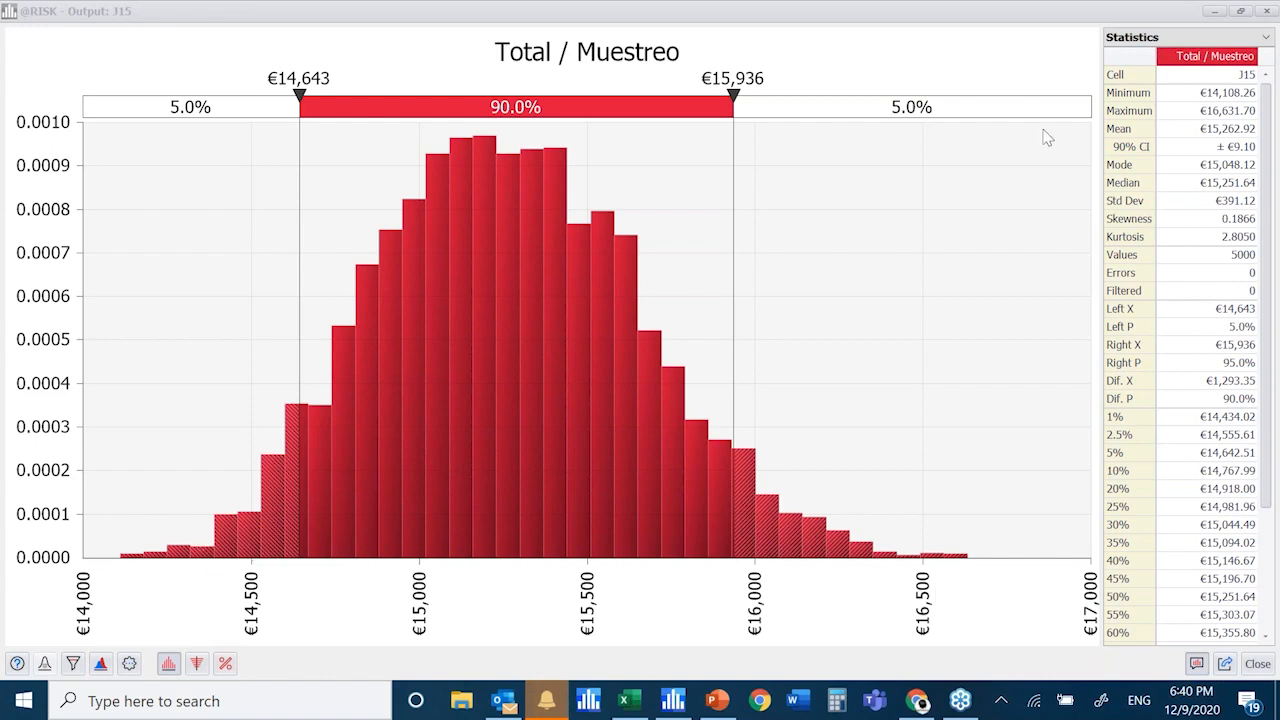
Examine the minimum and maximum statistics of the Total / Muestreo output, and reposition the reduced results window over the sheet
left_click(1242, 96)
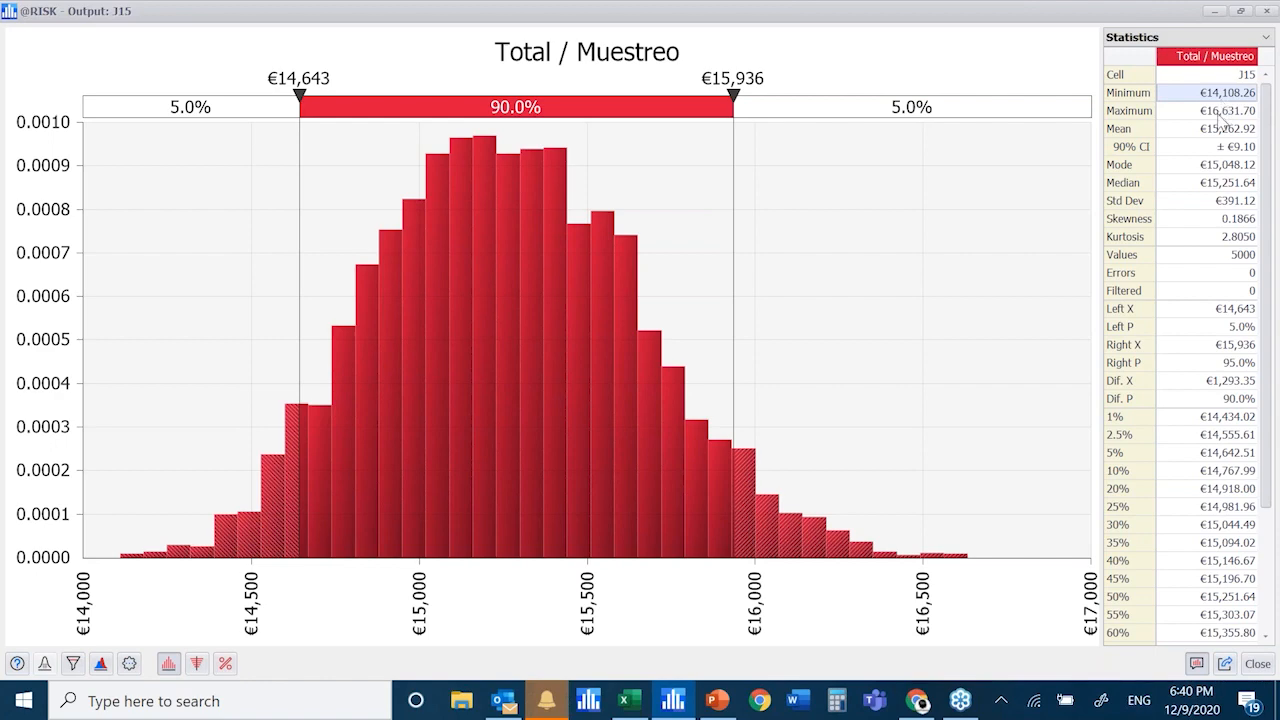
left_click(1219, 112)
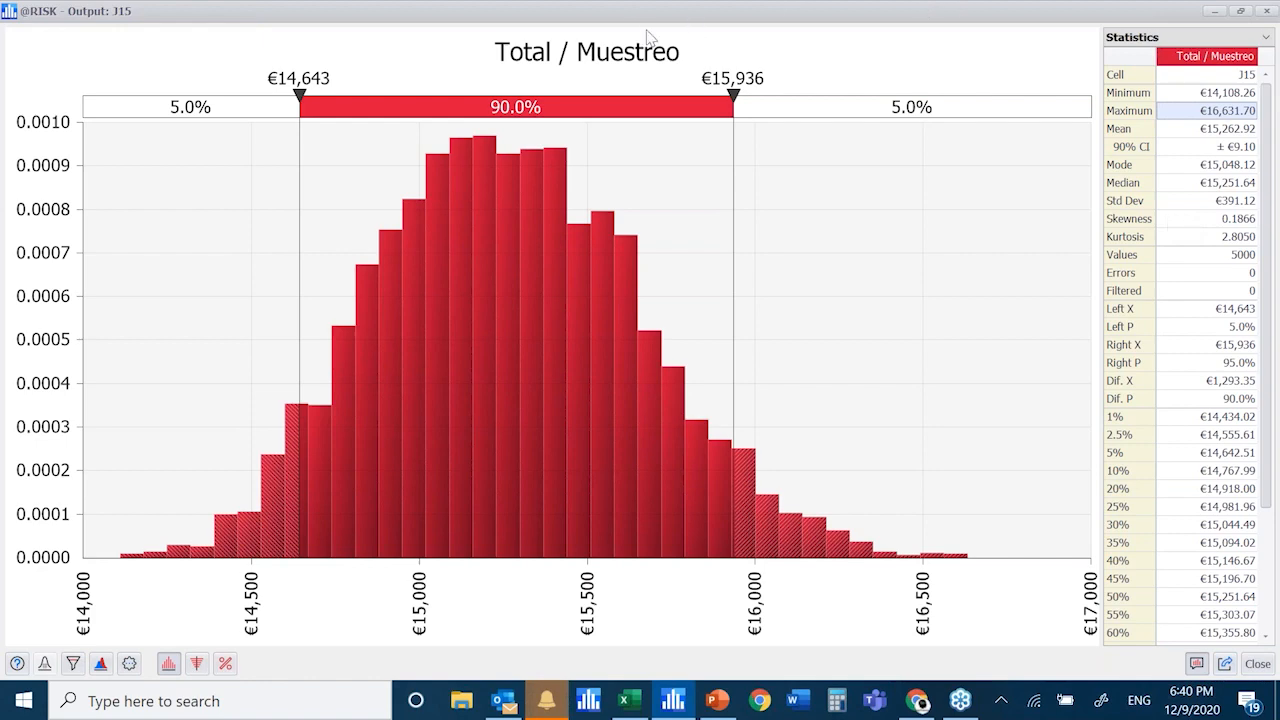
left_click_drag(645, 12, 832, 140)
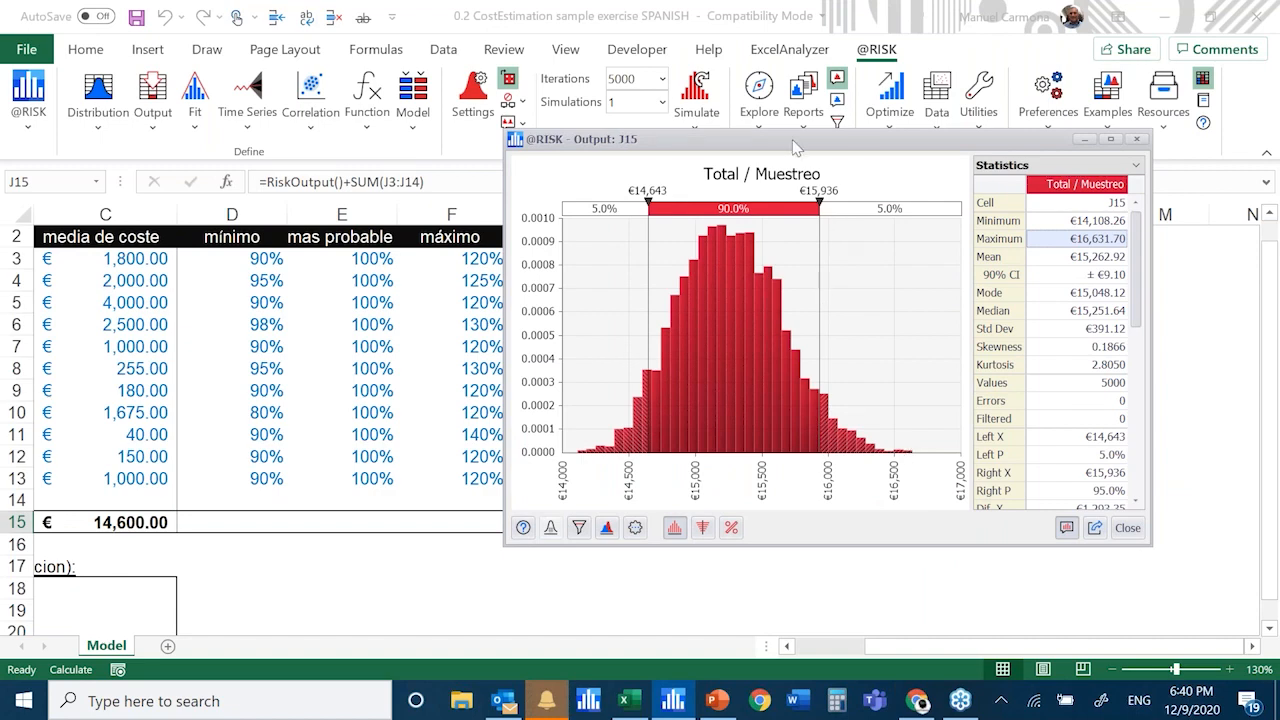
left_click_drag(797, 148, 408, 90)
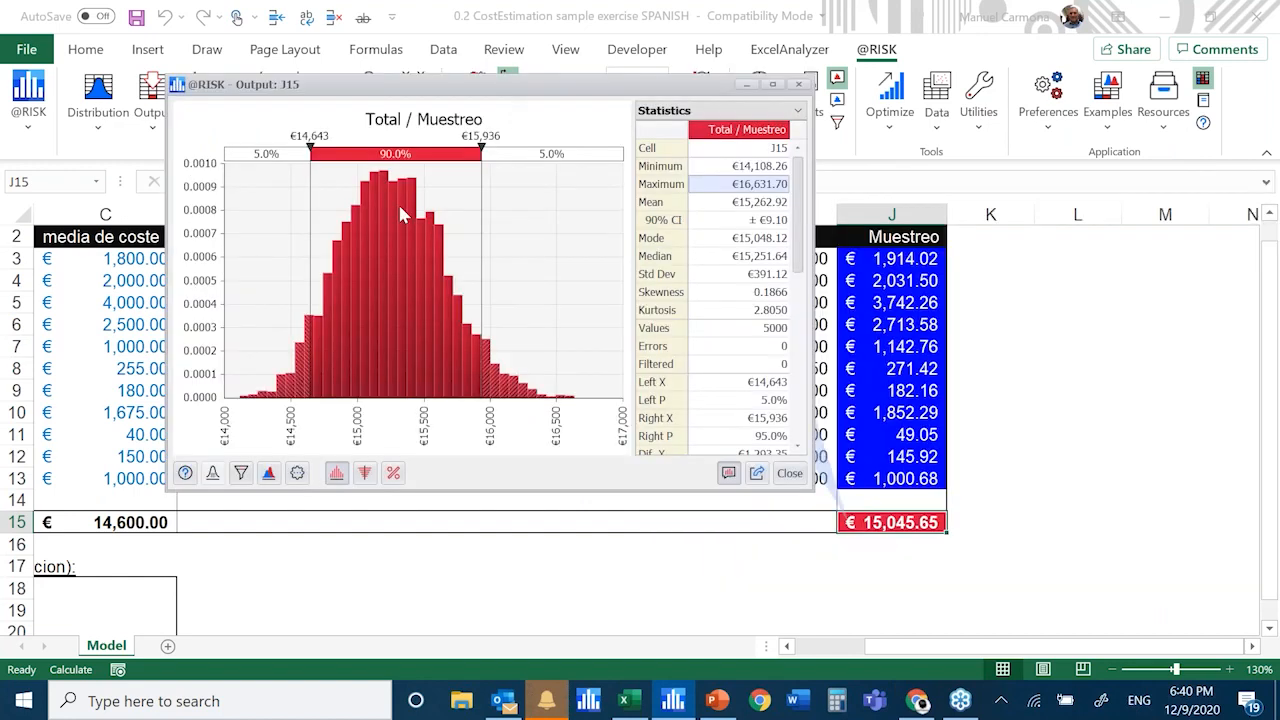
Try to overwrite the value of the lower delimiter directly on the Total / Muestreo histogram
left_click_drag(333, 140, 318, 140)
type("00")
key("Escape")
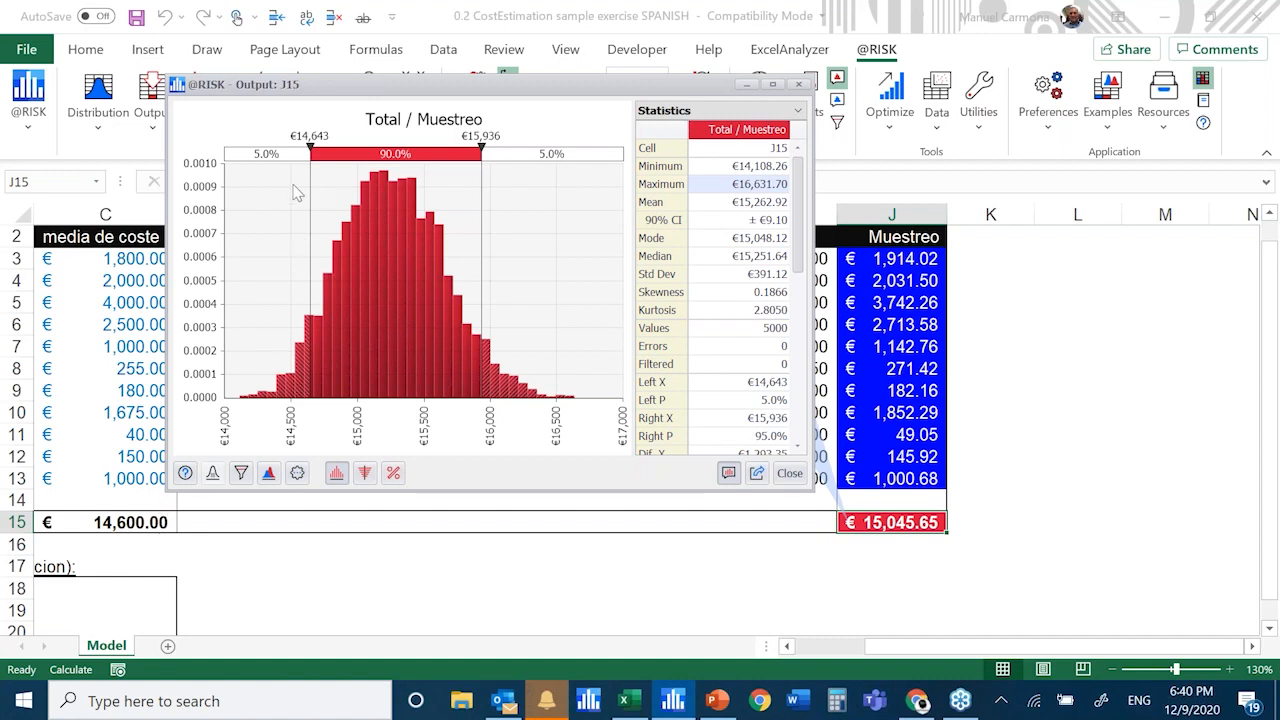
double_click(312, 136)
left_click_drag(319, 134, 332, 135)
type("00")
key("Return")
Move the histogram's lower delimiter to €14,600 in the enlarged view, and bring the results window back to reduced size over the sheet
double_click(455, 83)
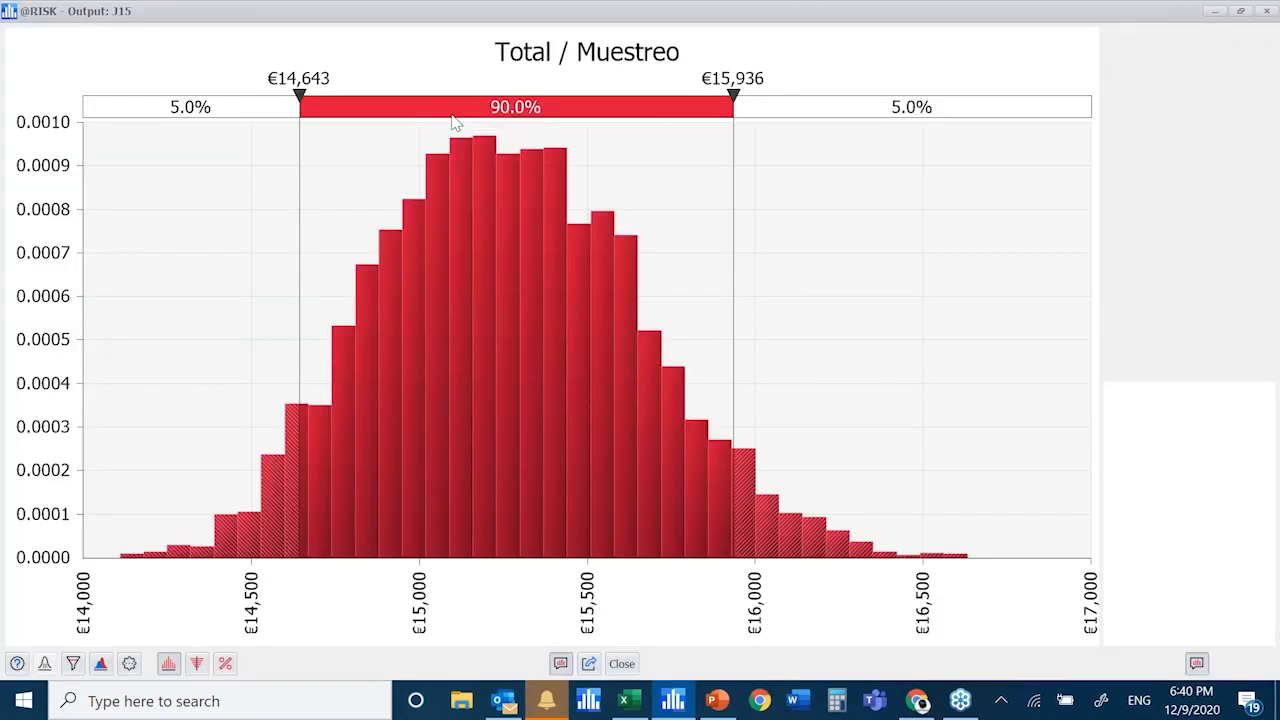
left_click_drag(300, 132, 285, 134)
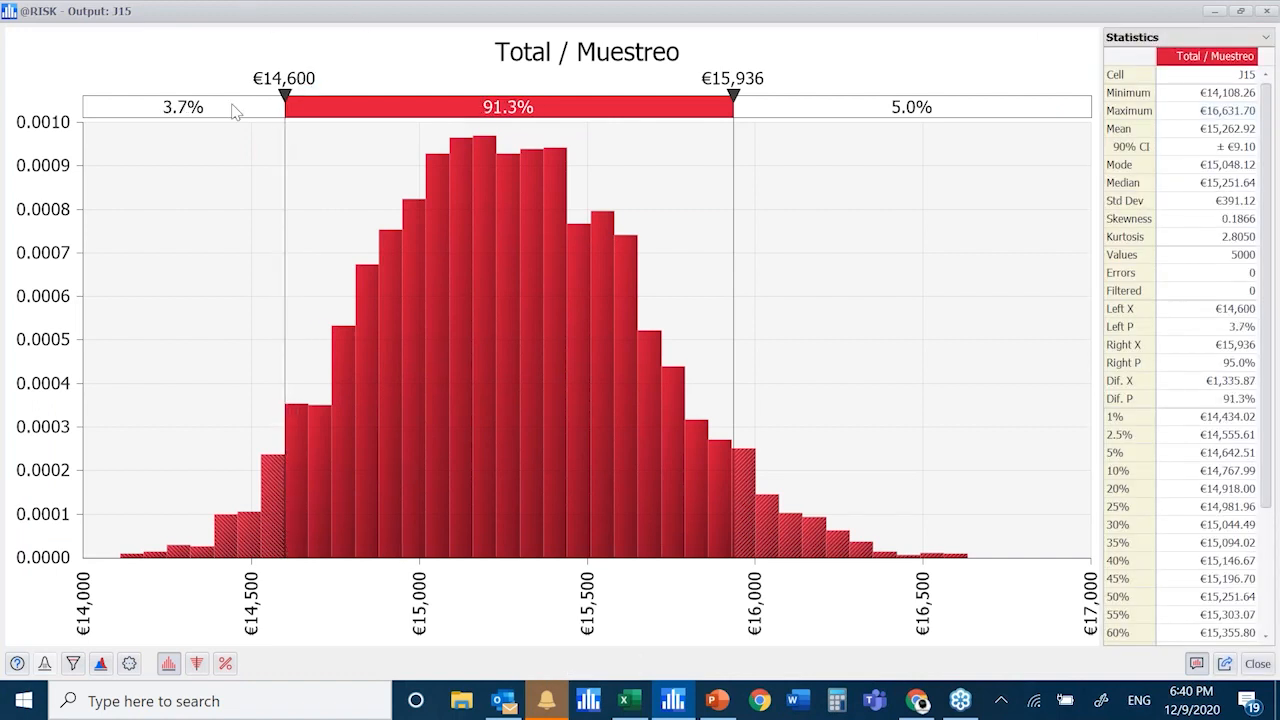
double_click(498, 24)
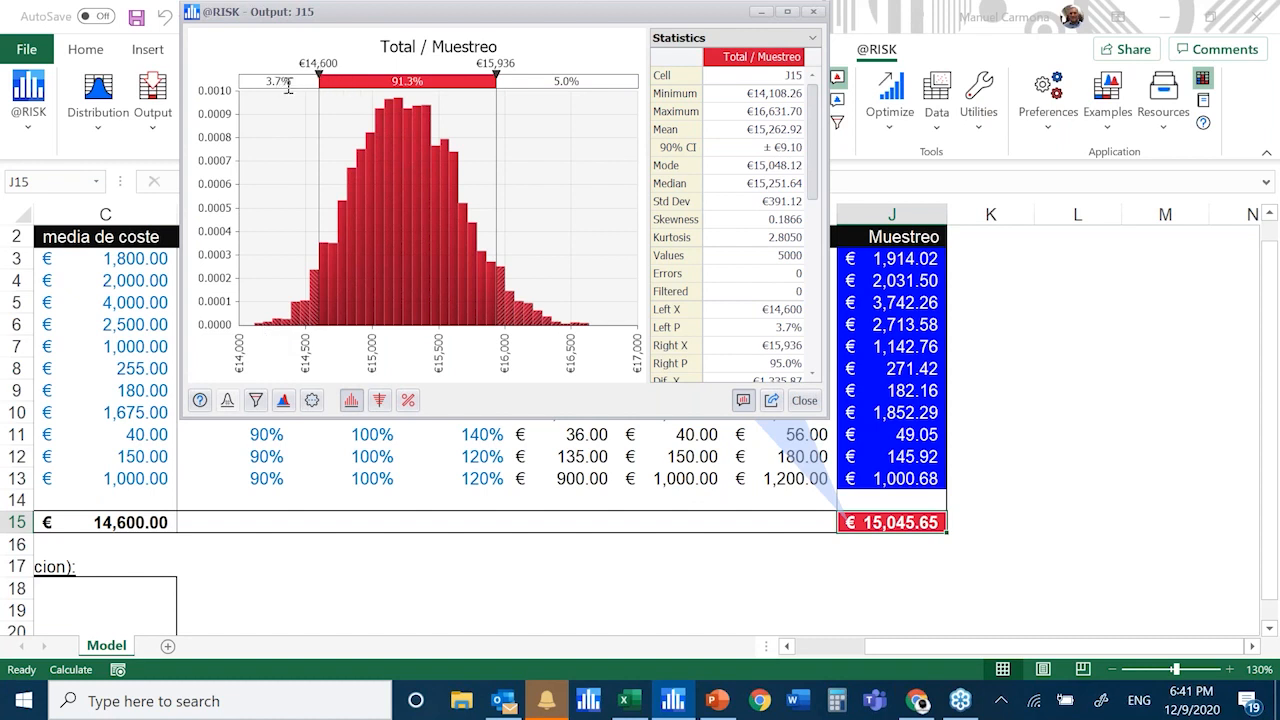
left_click_drag(428, 26, 456, 84)
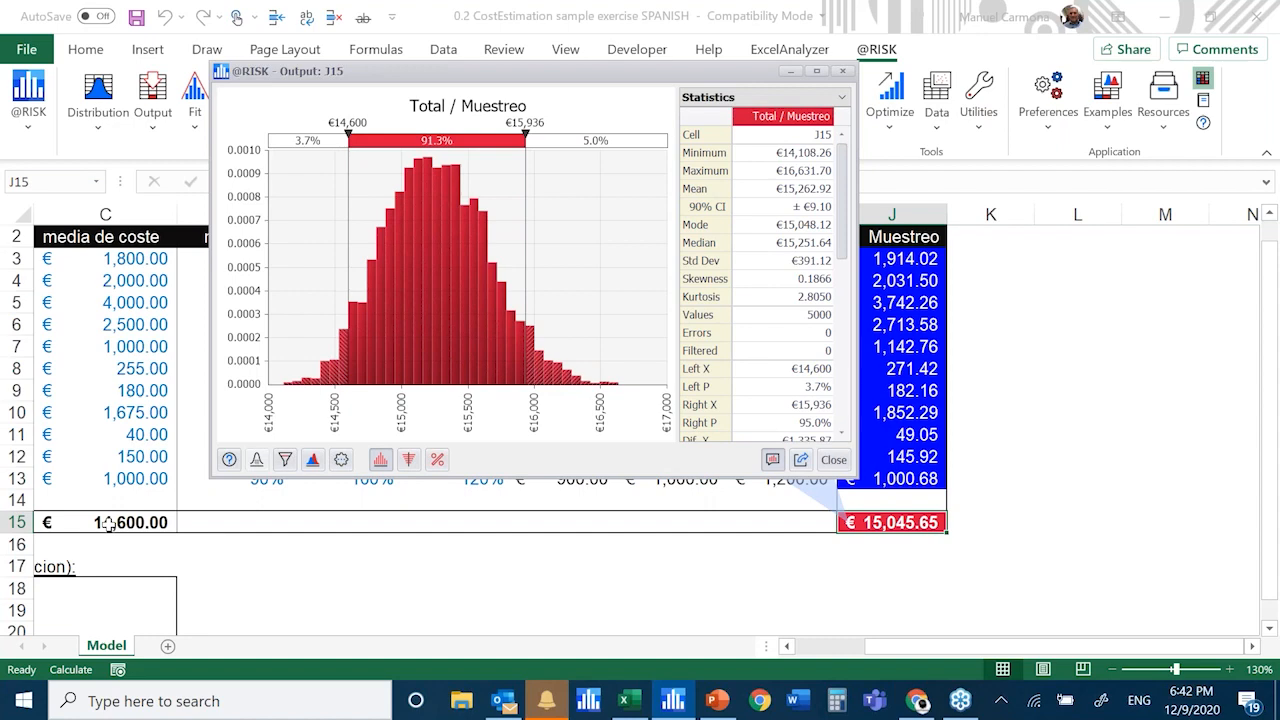
Select the base cost total in C15, reposition the results window and move the histogram's upper delimiter to €15,000
left_click(108, 525)
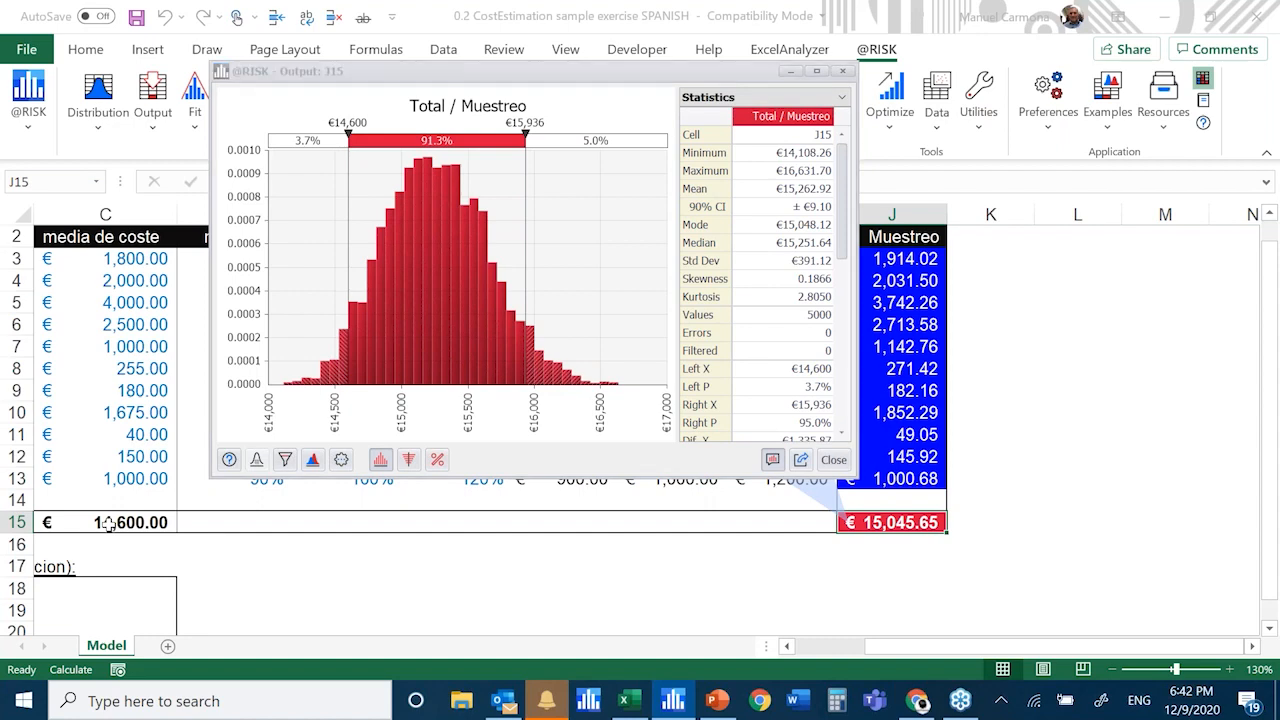
left_click_drag(452, 79, 454, 84)
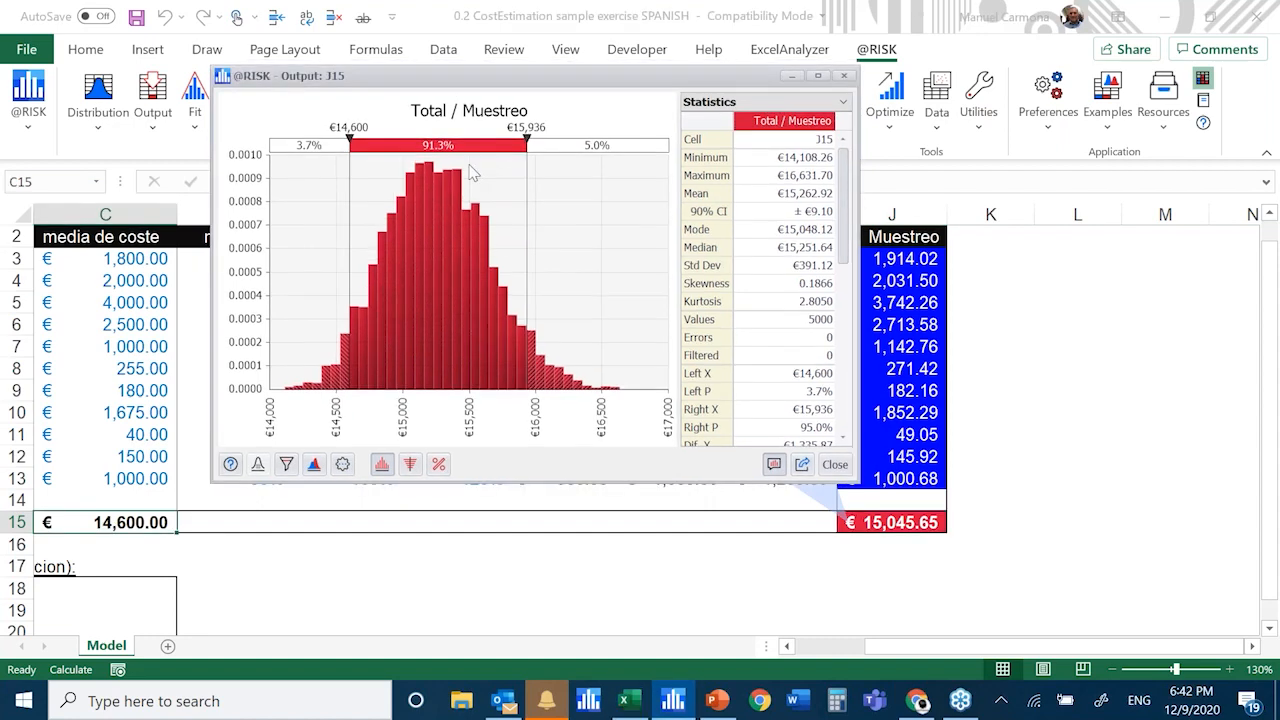
mouse_move(592, 79)
left_mouse_down()
mouse_move(642, 383)
mouse_move(587, 84)
left_mouse_up()
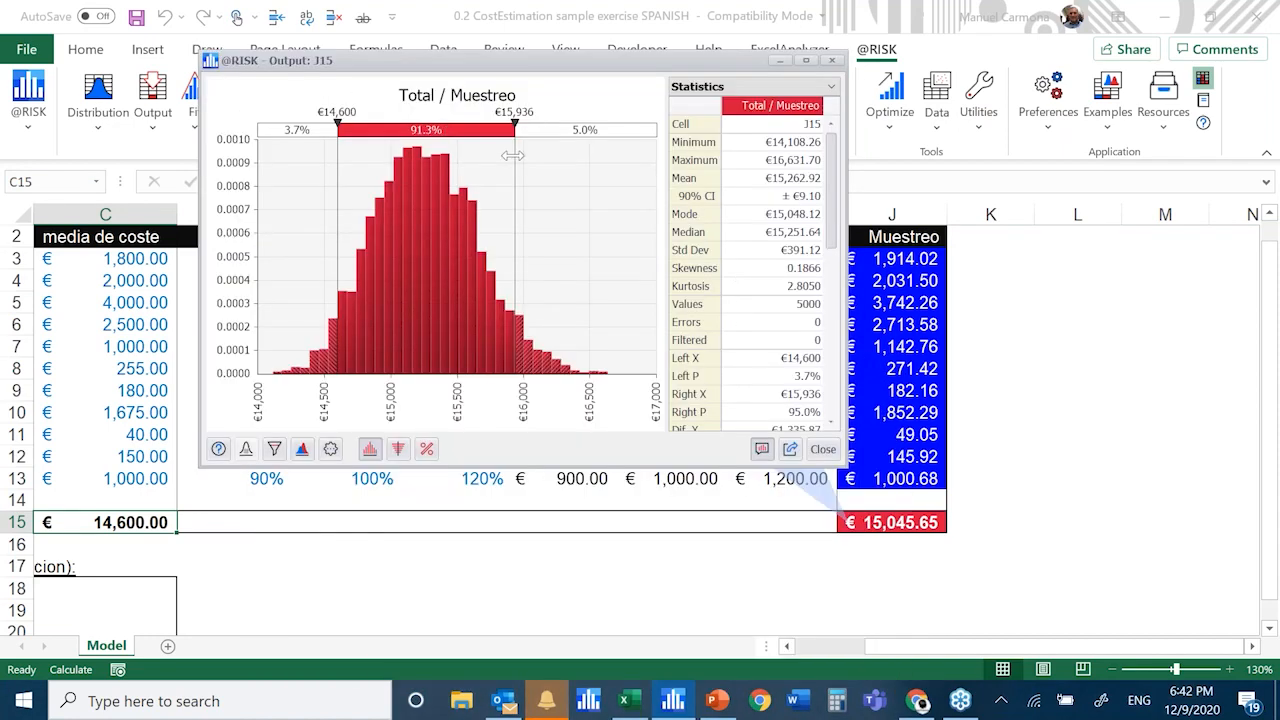
left_click_drag(511, 155, 390, 150)
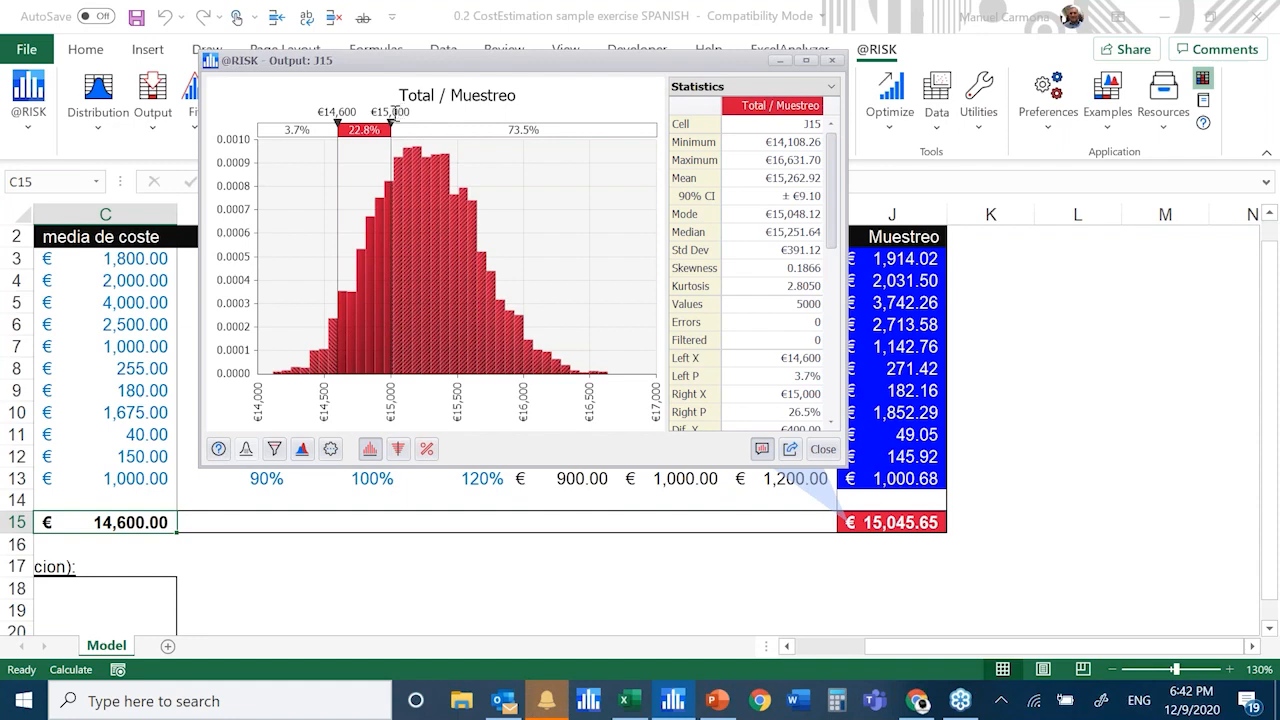
Try to overwrite the value of the upper delimiter directly on the Total / Muestreo histogram
left_click(395, 112)
left_click(394, 113)
type("5")
key("Escape")
left_click(392, 112)
left_click(391, 112)
left_click_drag(396, 113, 399, 114)
type("0")
key("Return")
Move the histogram's upper delimiter to €15,500, and enlarge and reposition the results window over the sheet
left_click_drag(388, 206, 457, 208)
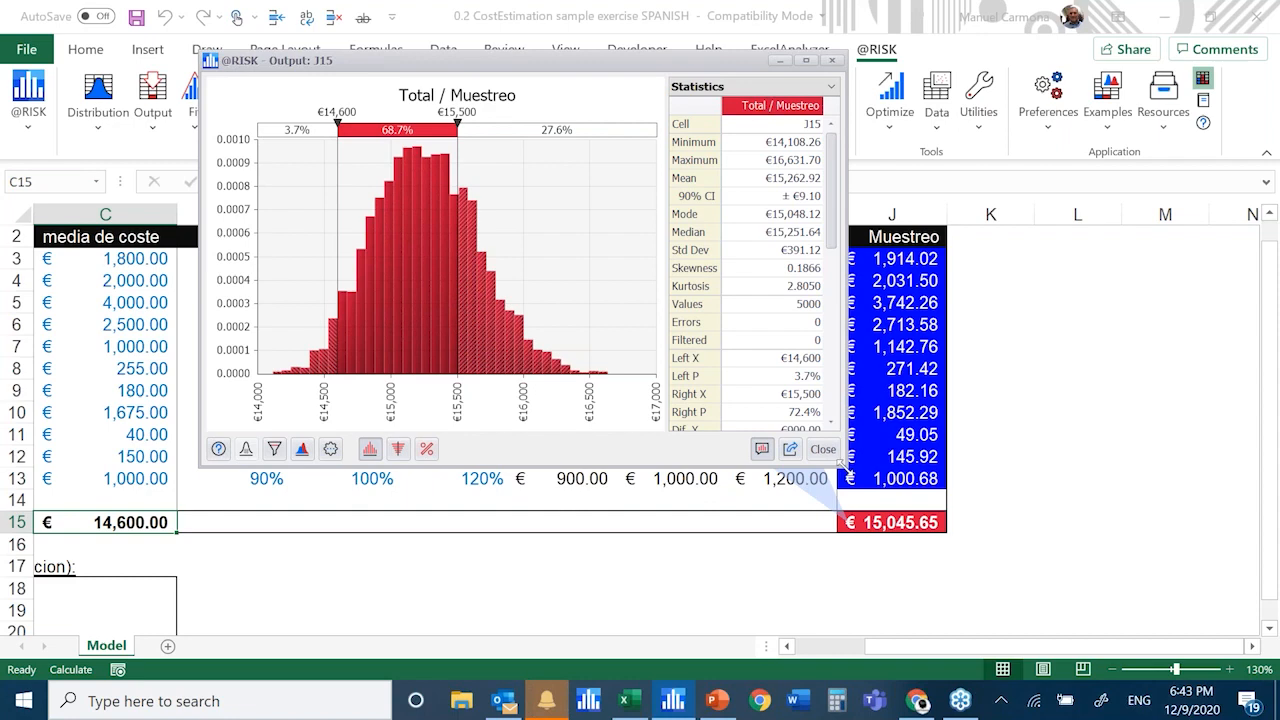
left_click_drag(845, 490, 1073, 600)
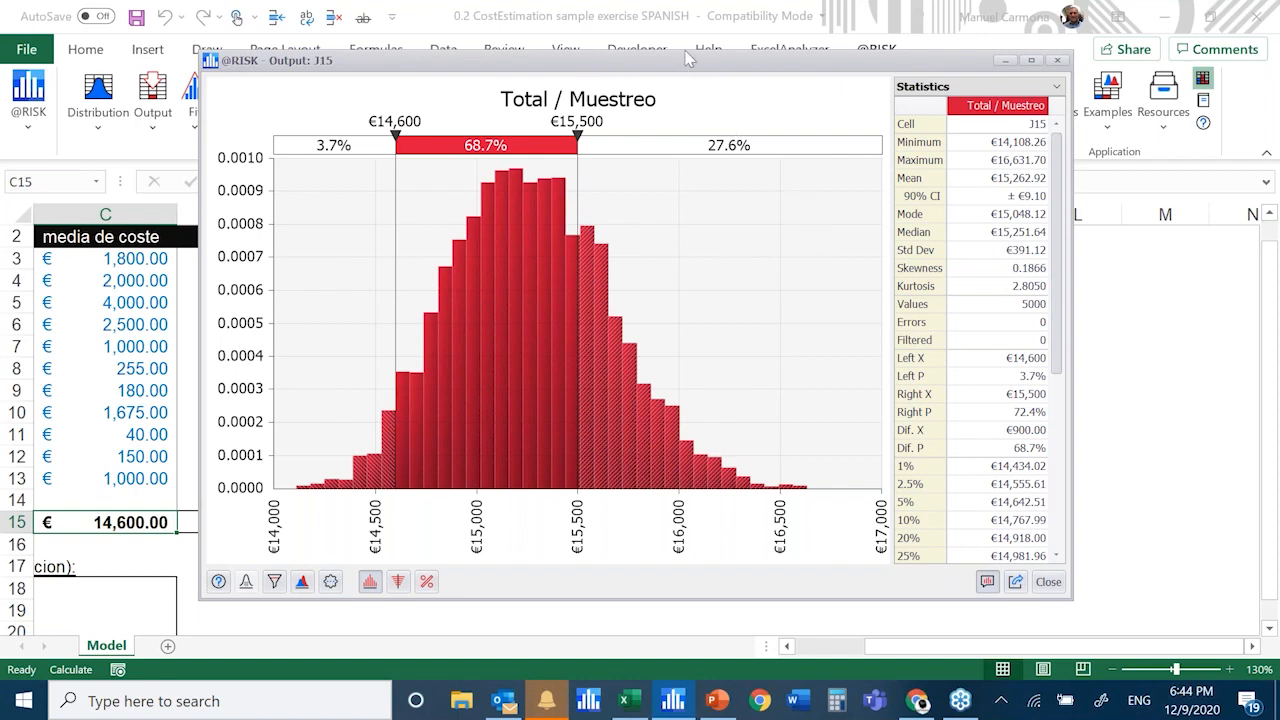
left_click_drag(685, 53, 685, 18)
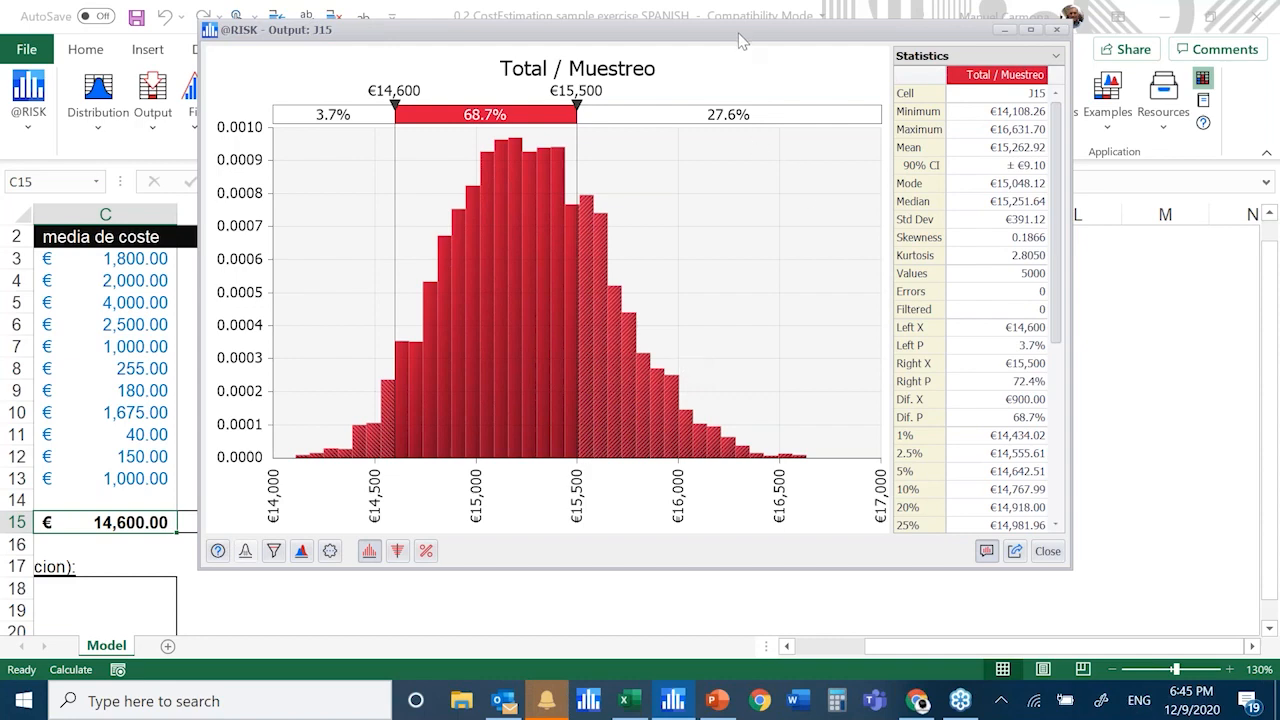
left_click_drag(741, 40, 743, 58)
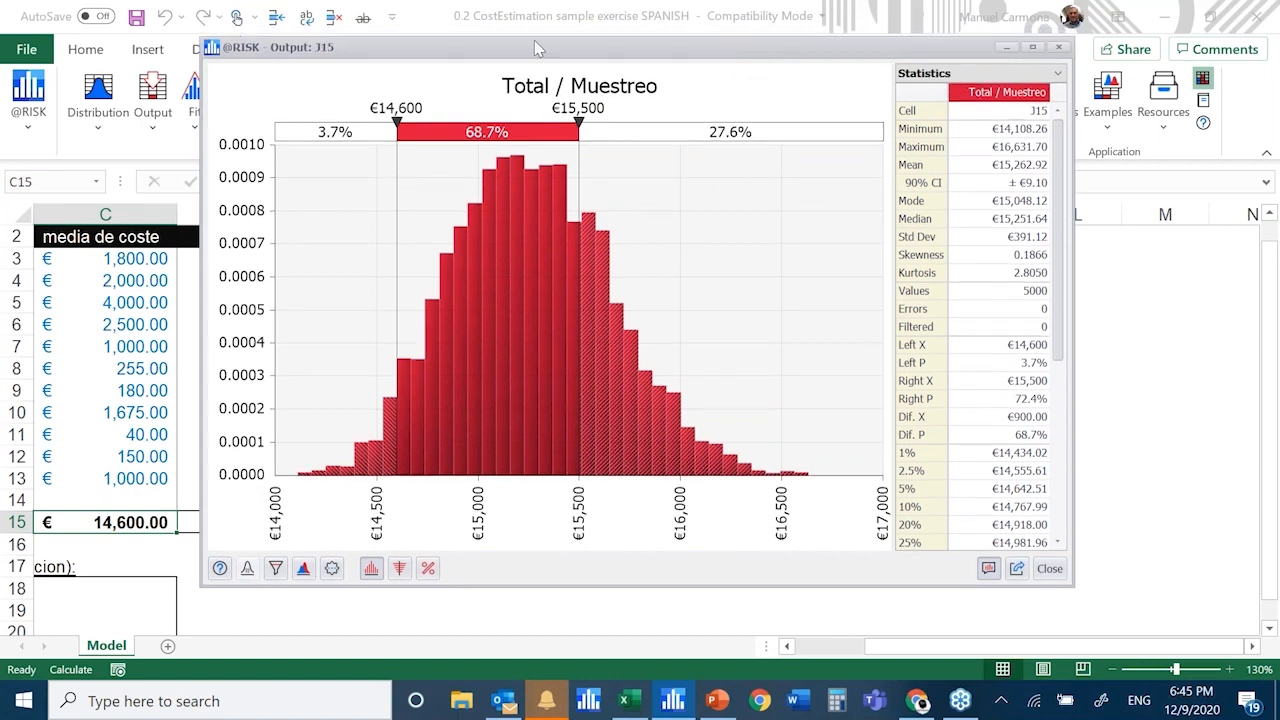
left_click_drag(534, 40, 499, 71)
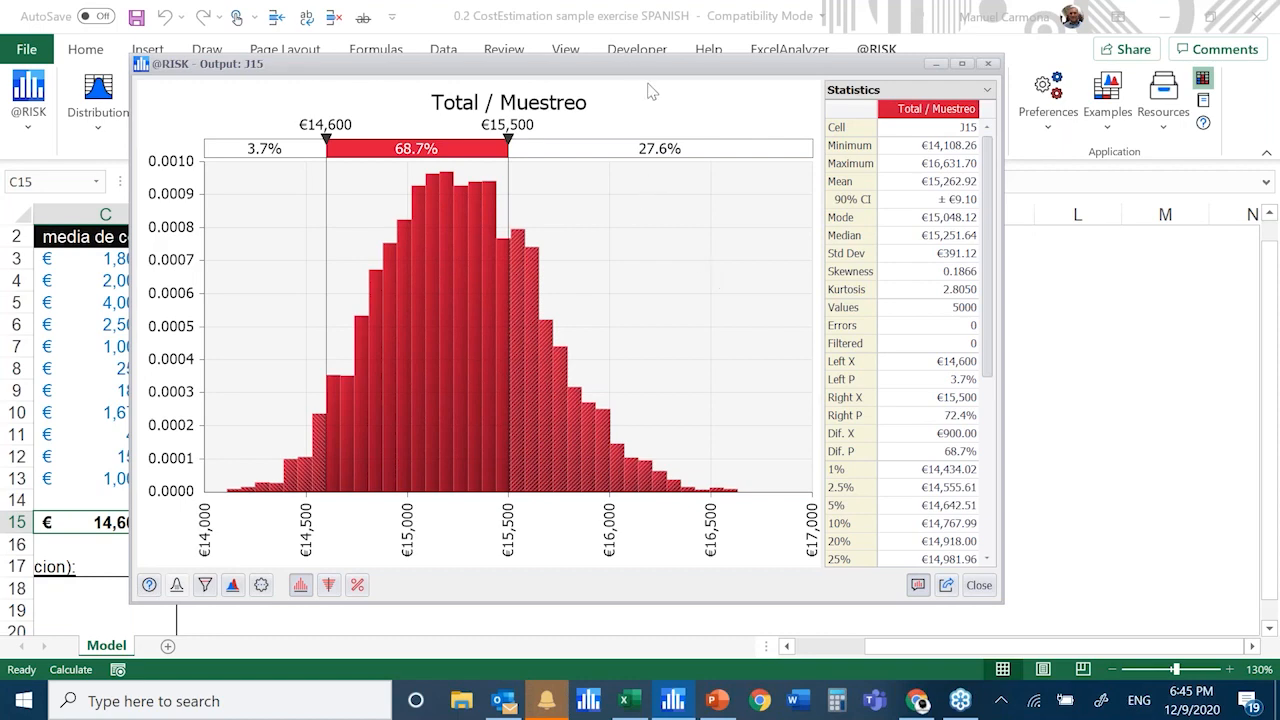
left_click_drag(655, 64, 689, 62)
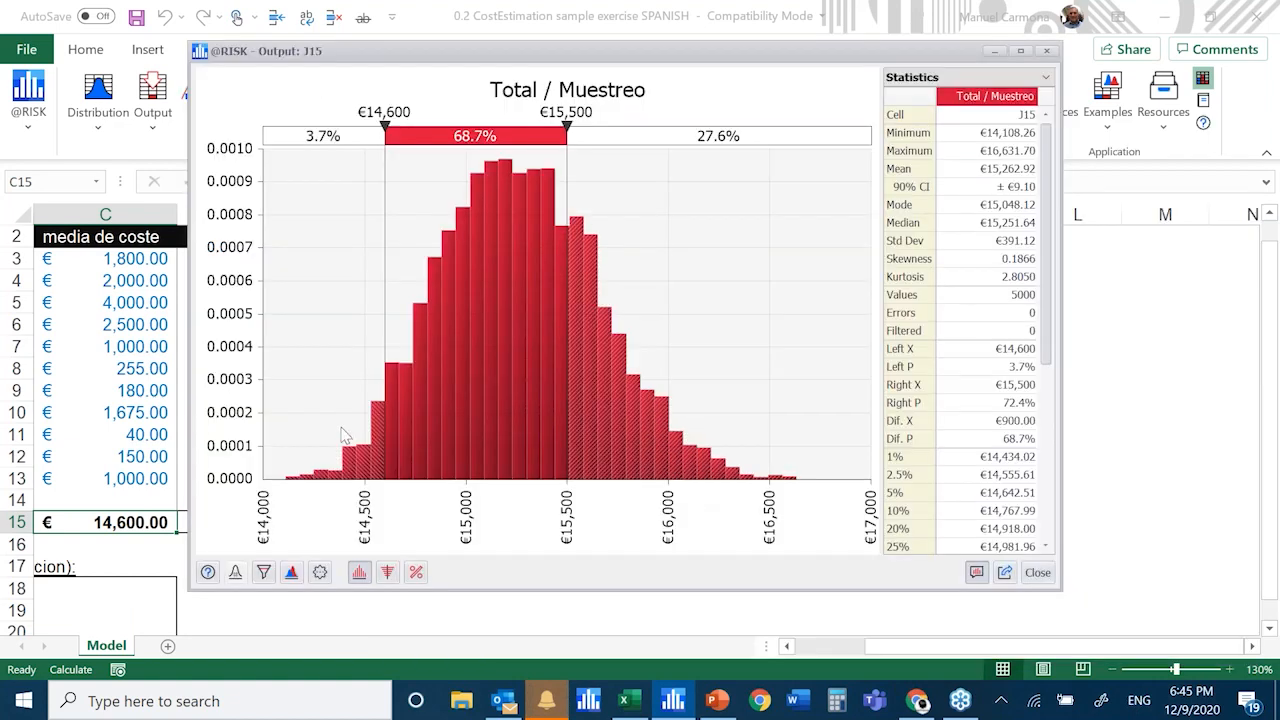
left_click_drag(500, 57, 796, 115)
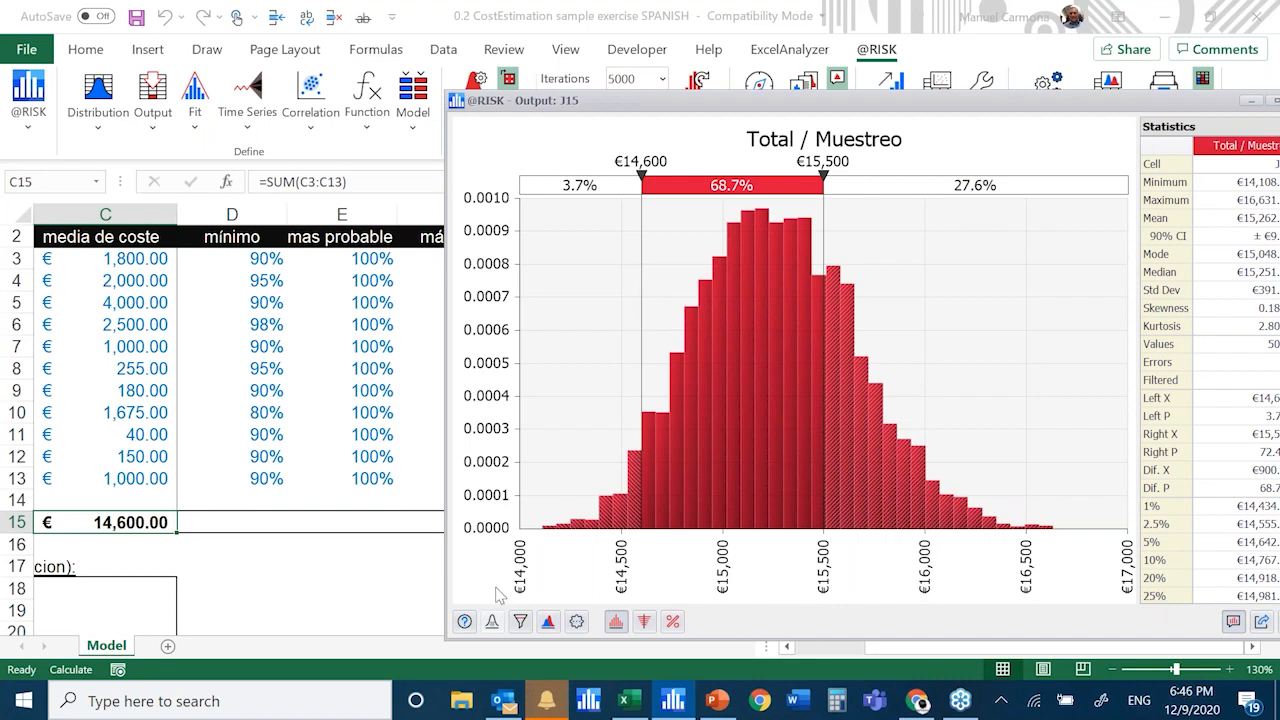
Display the tornado graph of regression coefficients for the Total / Muestreo output, with the results window moved fully into view
left_click(644, 622)
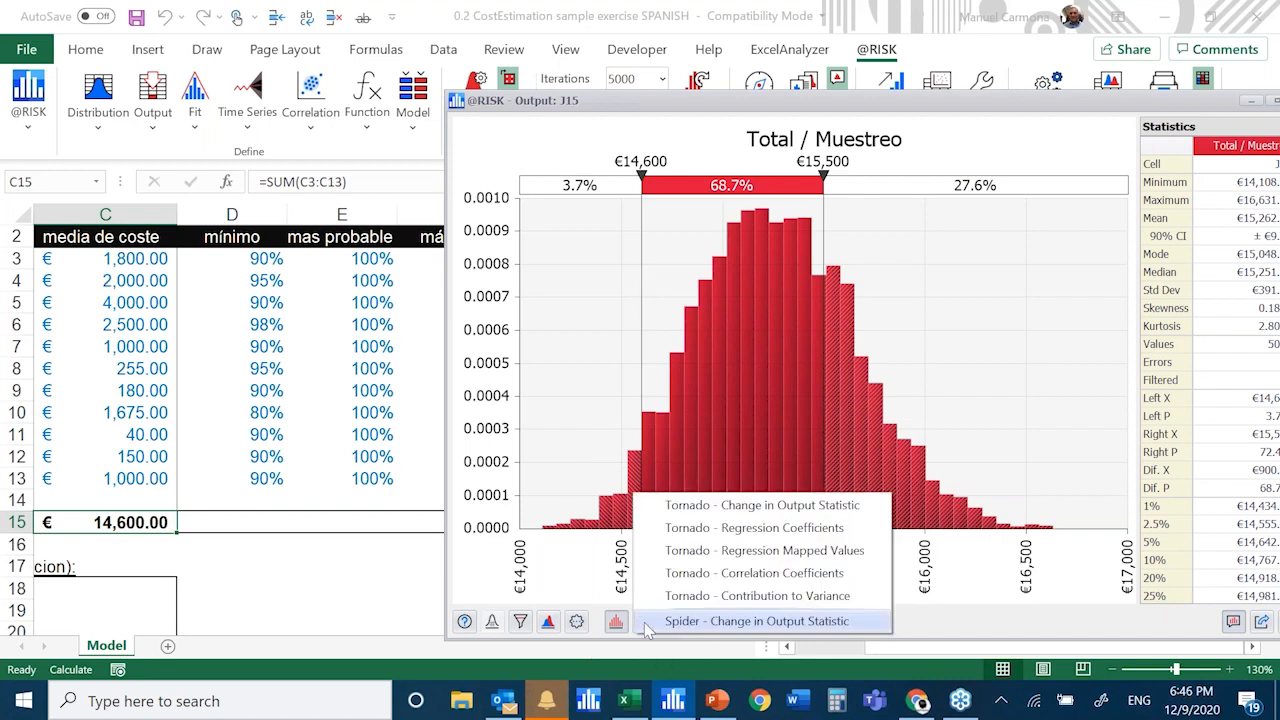
left_click(821, 117)
left_click_drag(823, 120, 957, 367)
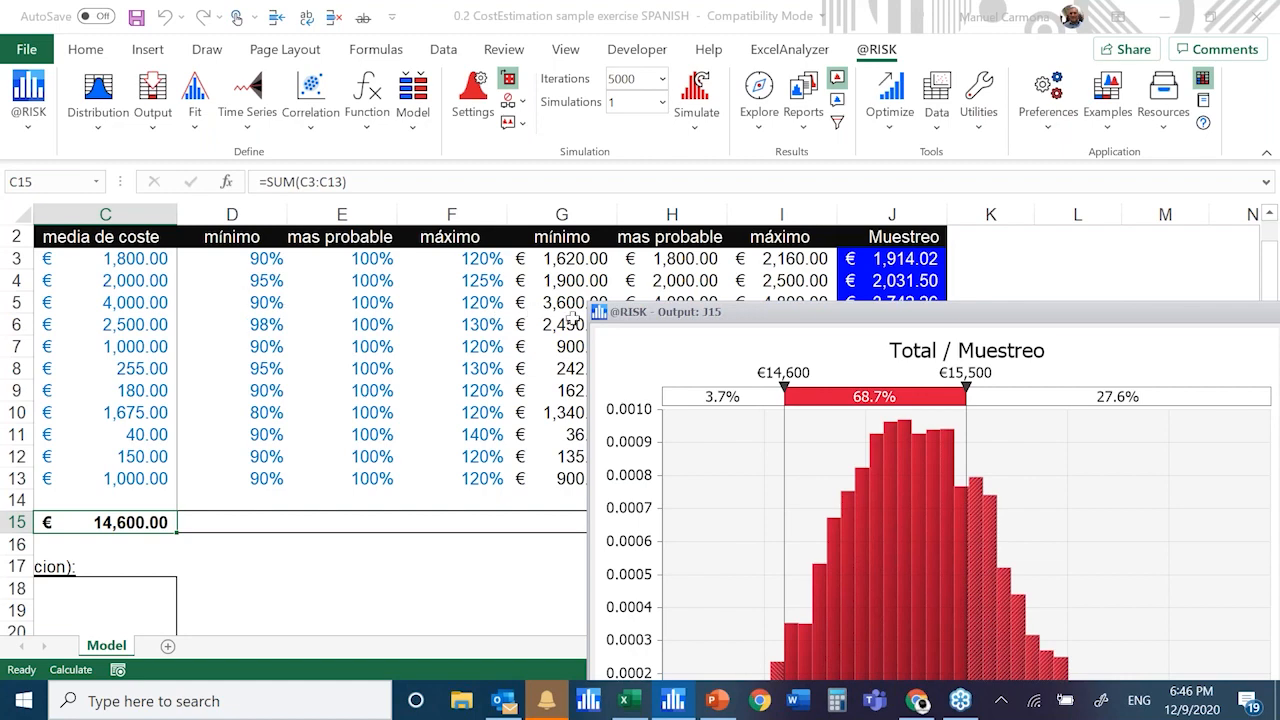
left_click_drag(843, 322, 266, 52)
left_click(303, 576)
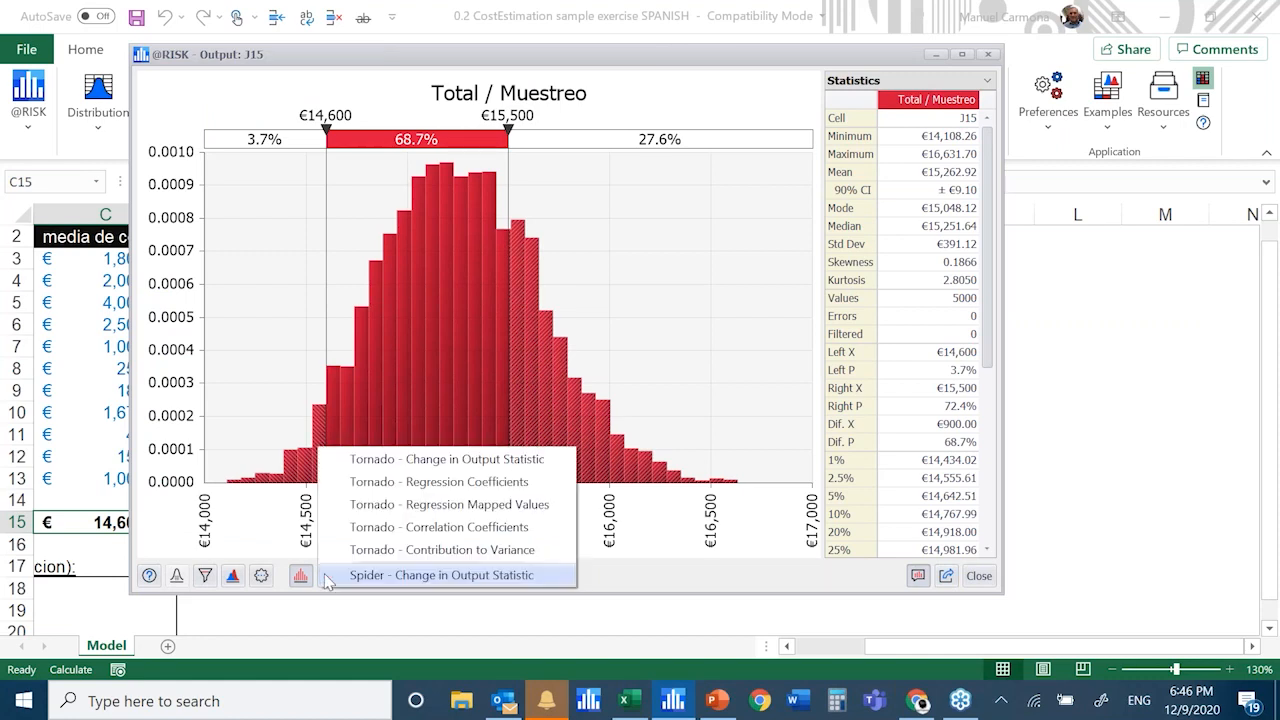
left_click(400, 482)
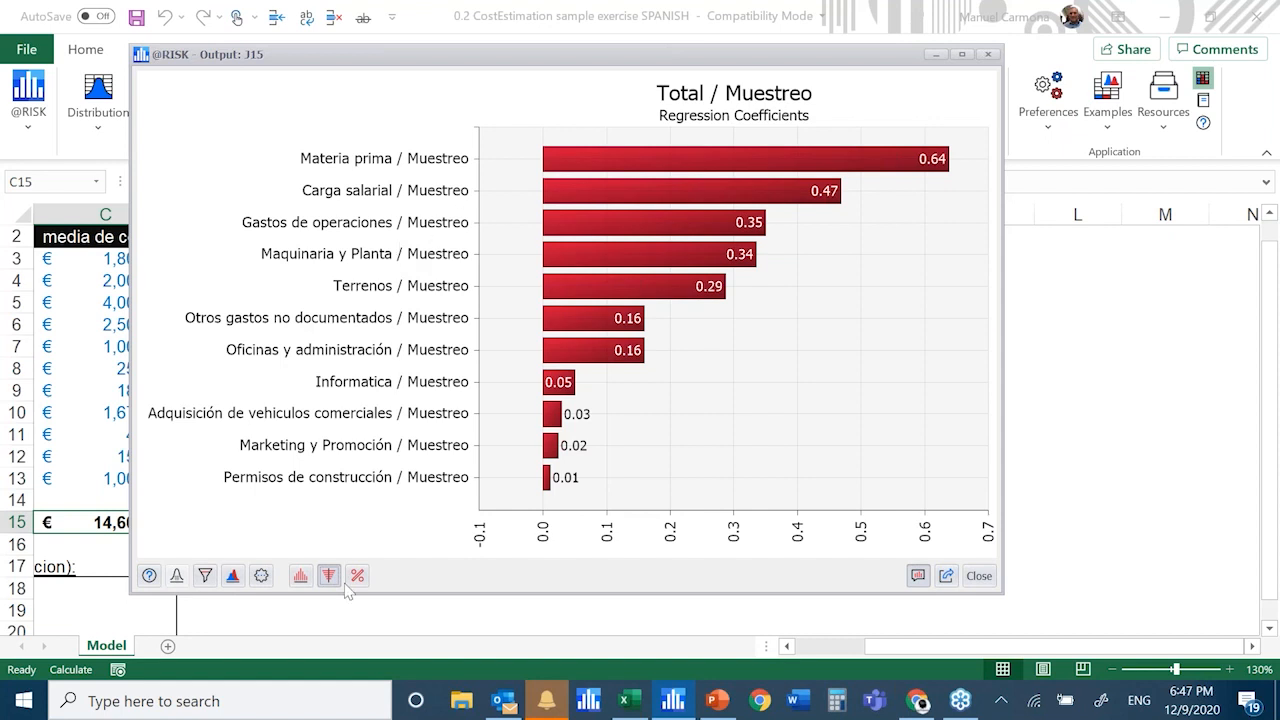
Switch the Total / Muestreo graph back to the automatic distribution format and minimise the results window
left_click(301, 578)
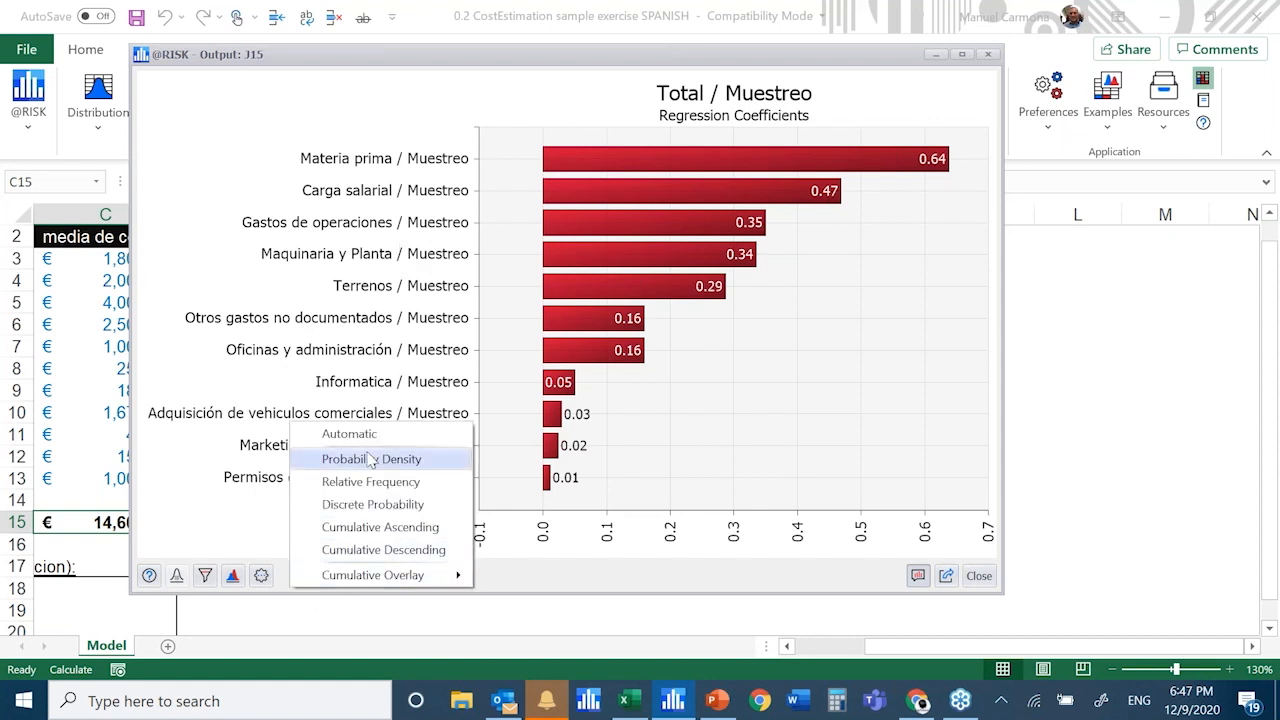
left_click(398, 433)
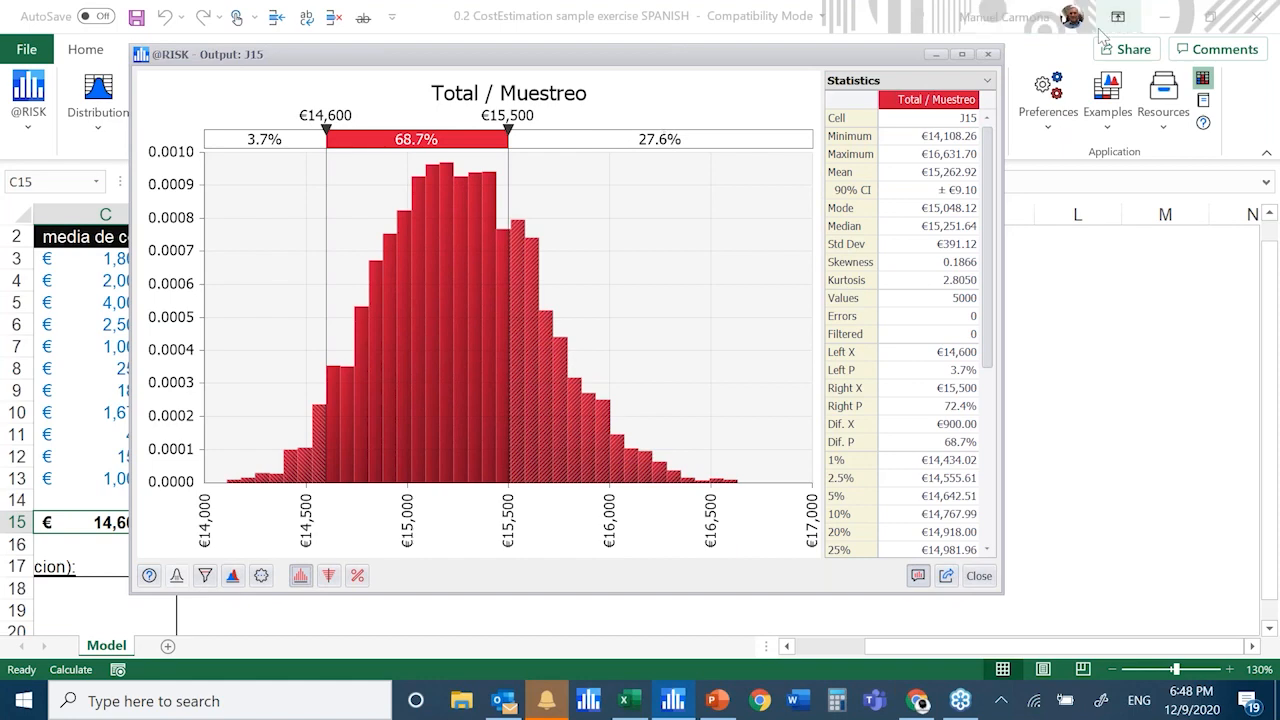
left_click(938, 56)
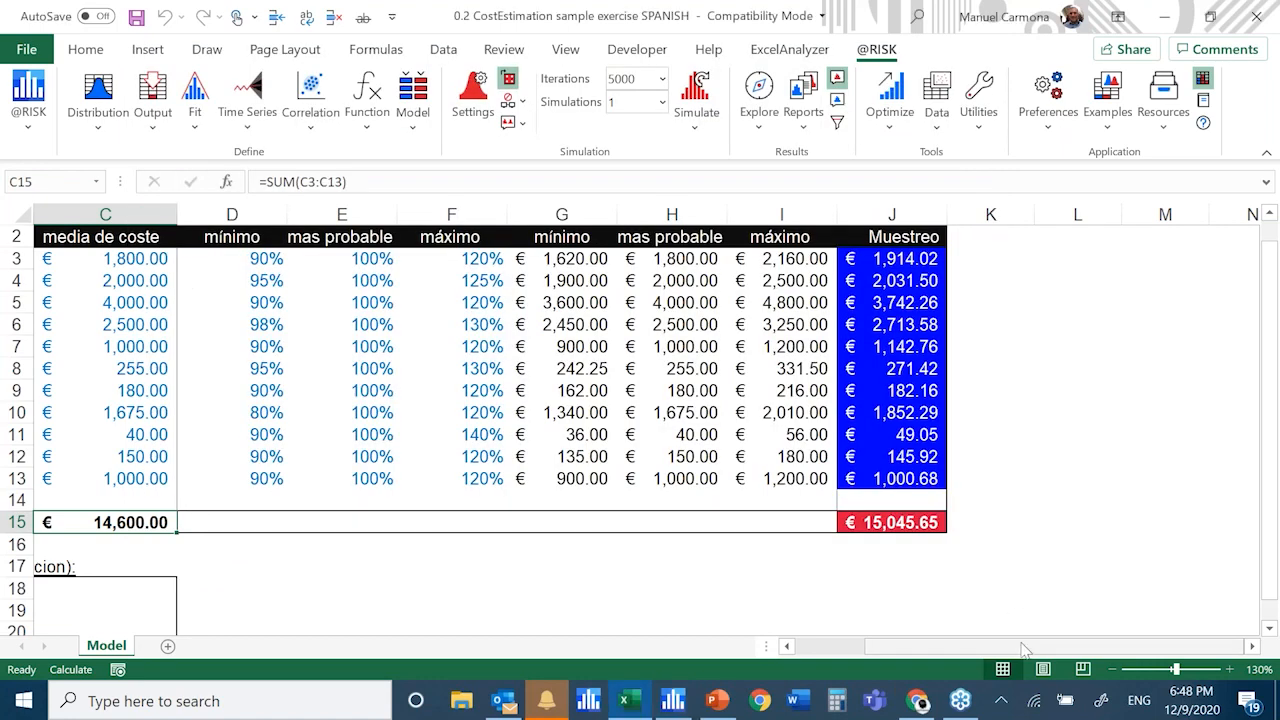
Show the whole cost table at 100% zoom and review the RiskTriang formulas of several Muestreo cells, including J3, J4, J7 and J9
mouse_move(980, 648)
left_mouse_down()
mouse_move(914, 648)
mouse_move(978, 645)
left_mouse_up()
scroll(932, 478, "down", 1)
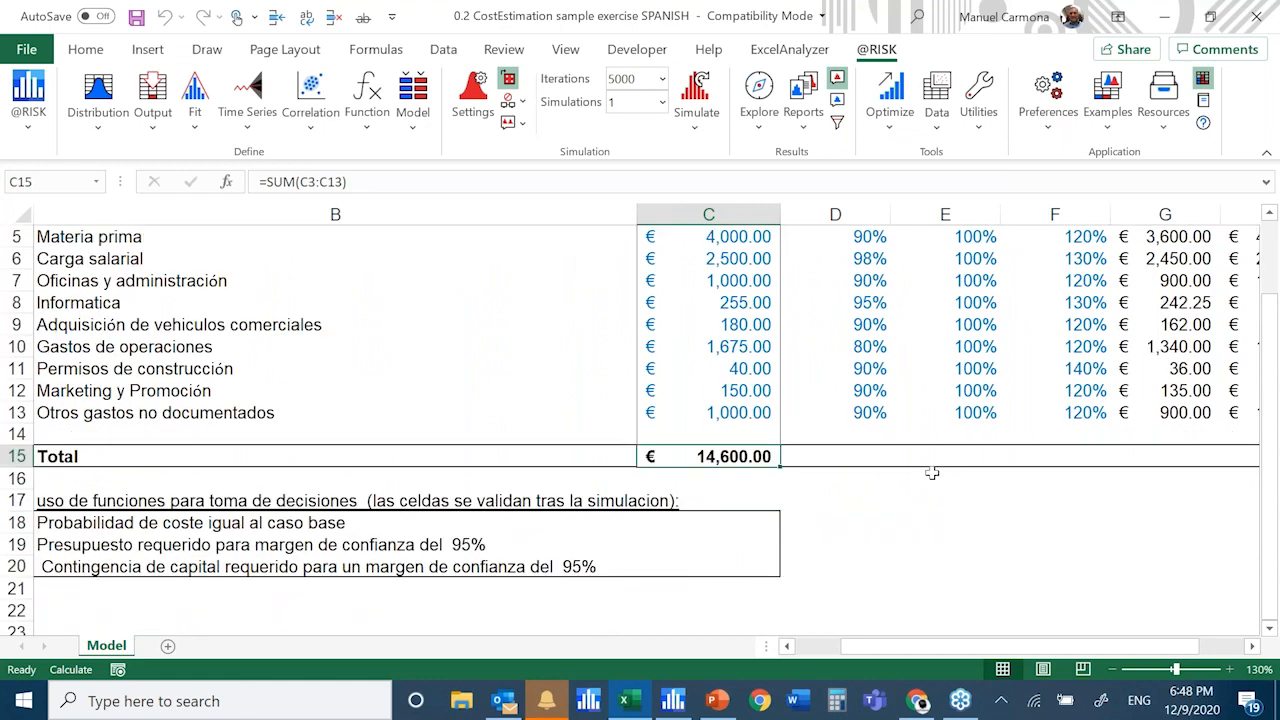
scroll(932, 473, "up", 1)
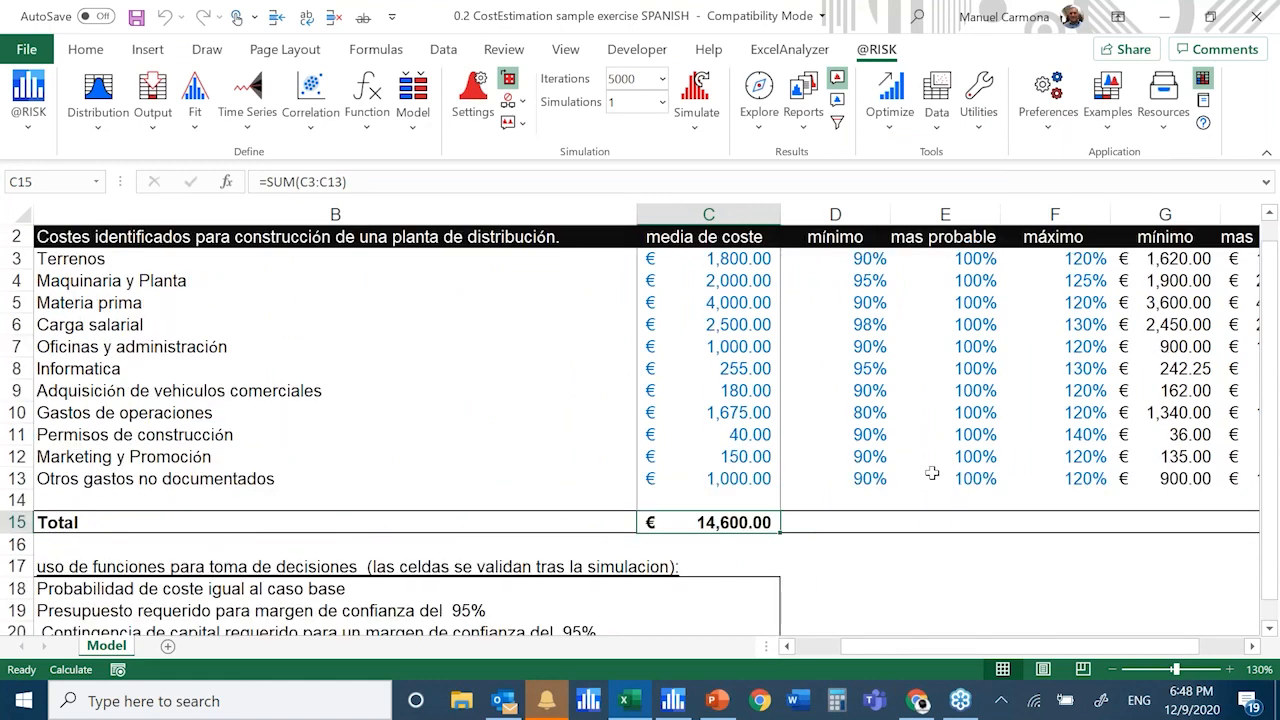
scroll(932, 473, "down", 2, "ctrl")
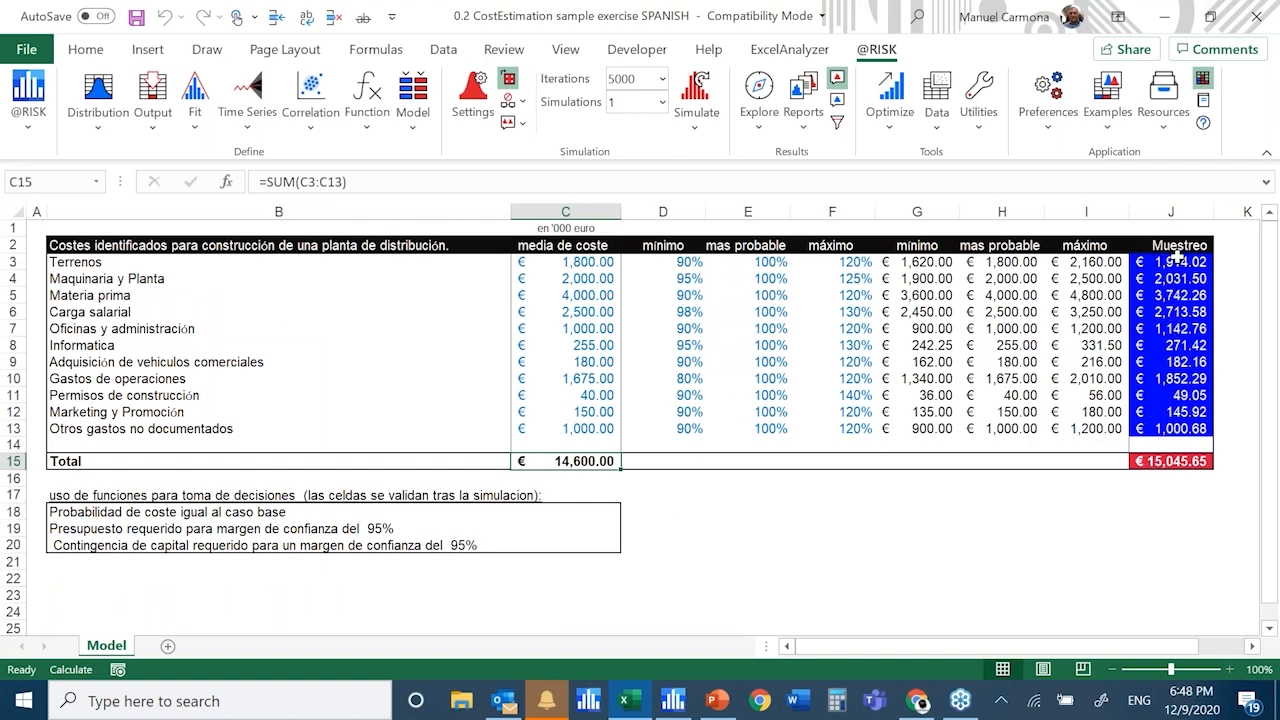
left_click(1177, 260)
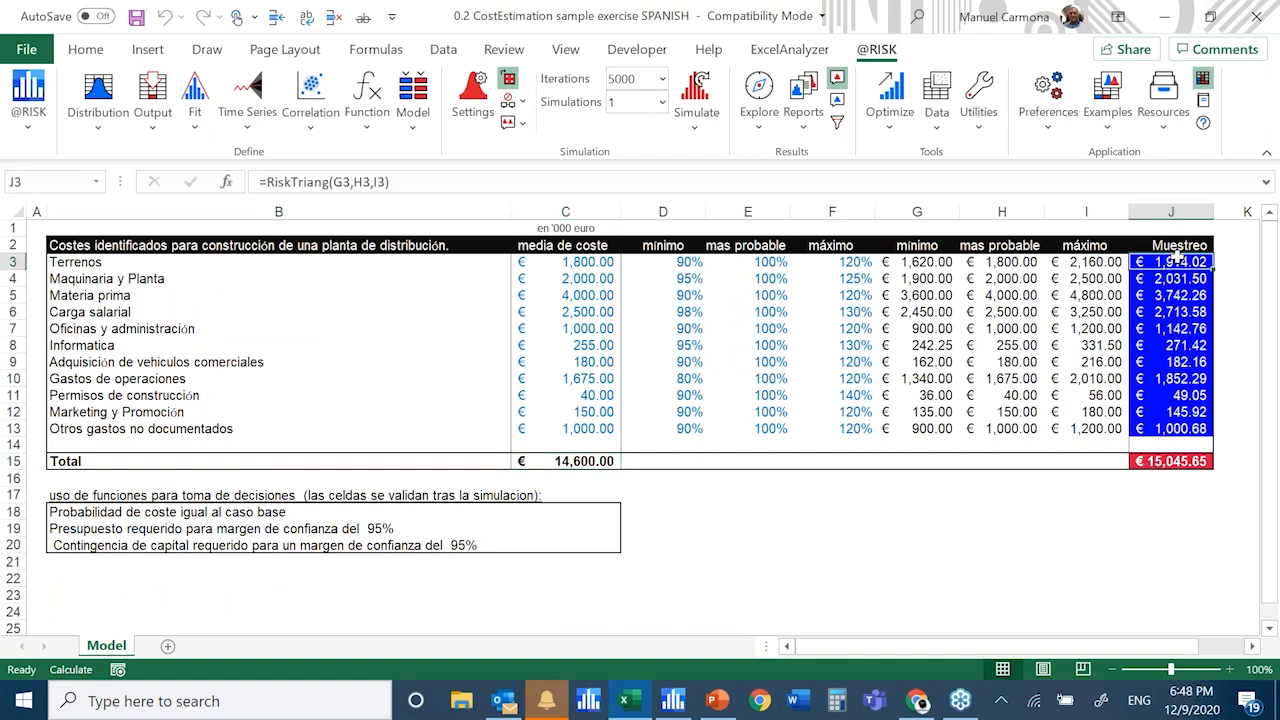
left_click(1171, 279)
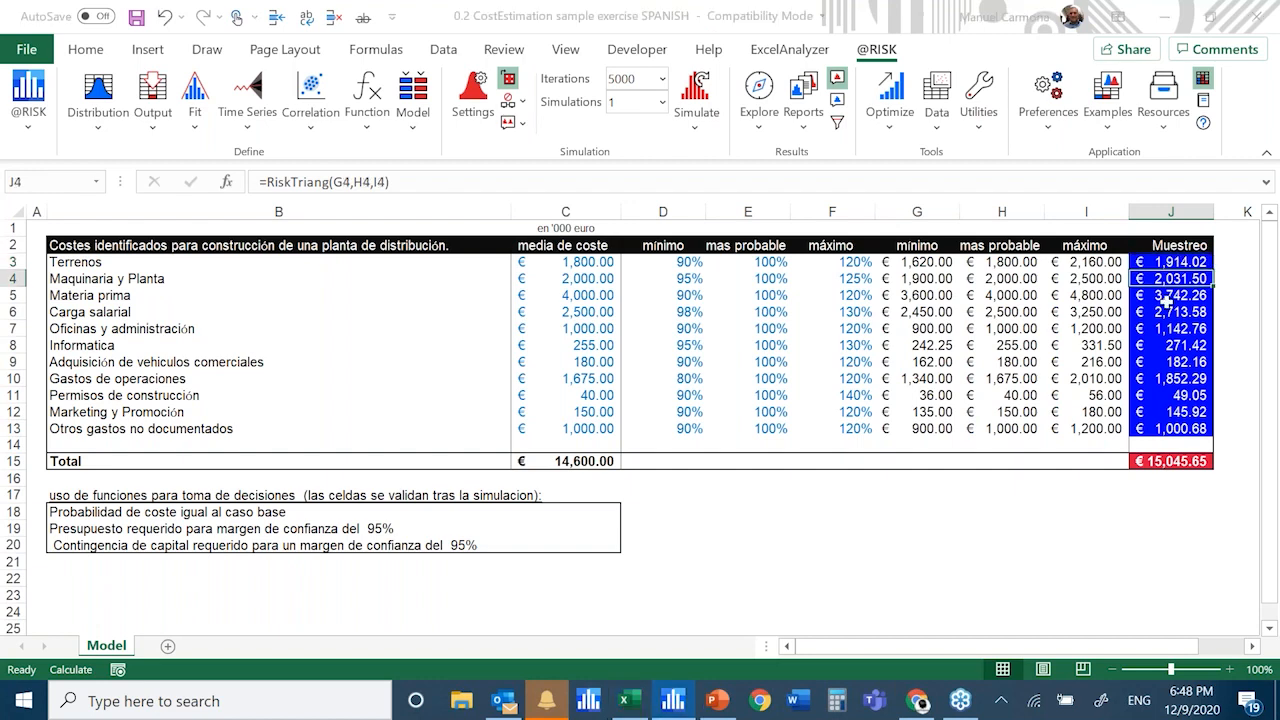
left_click(1171, 328)
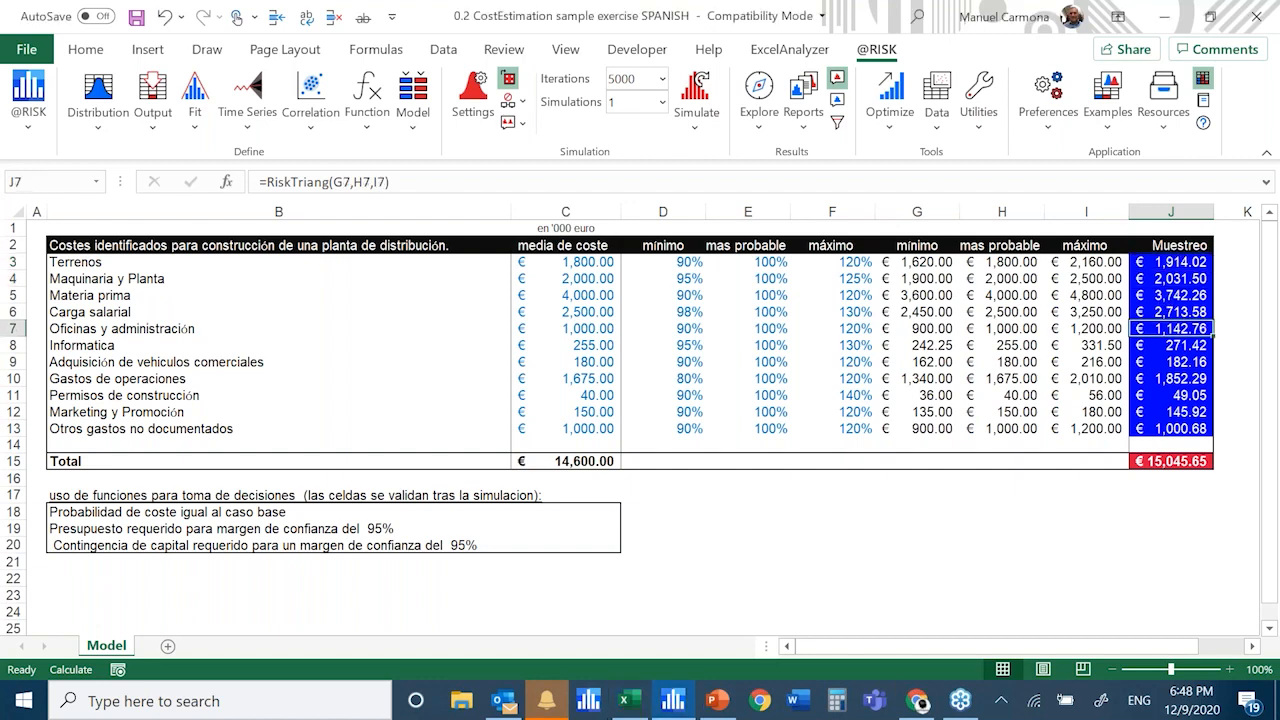
left_click(1171, 362)
left_click(696, 88)
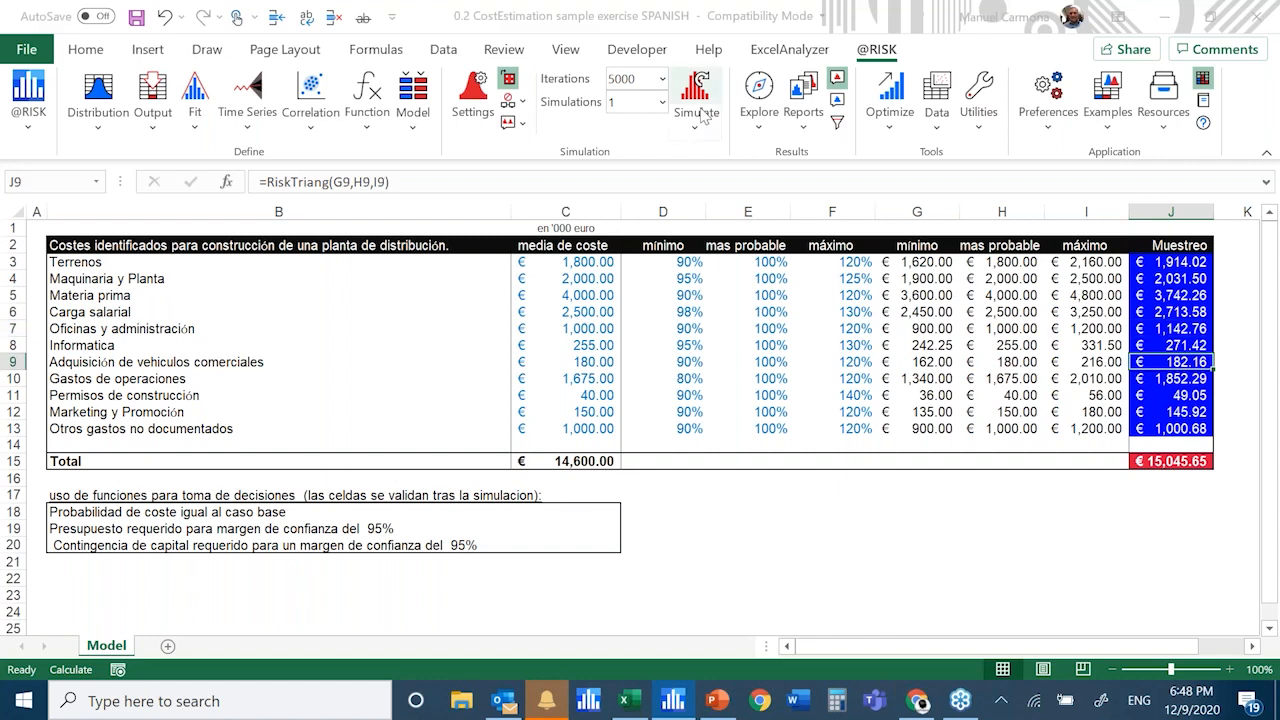
Reopen the simulation results graph for the total cost output in J15 and place its window above the total row
left_click(1205, 462)
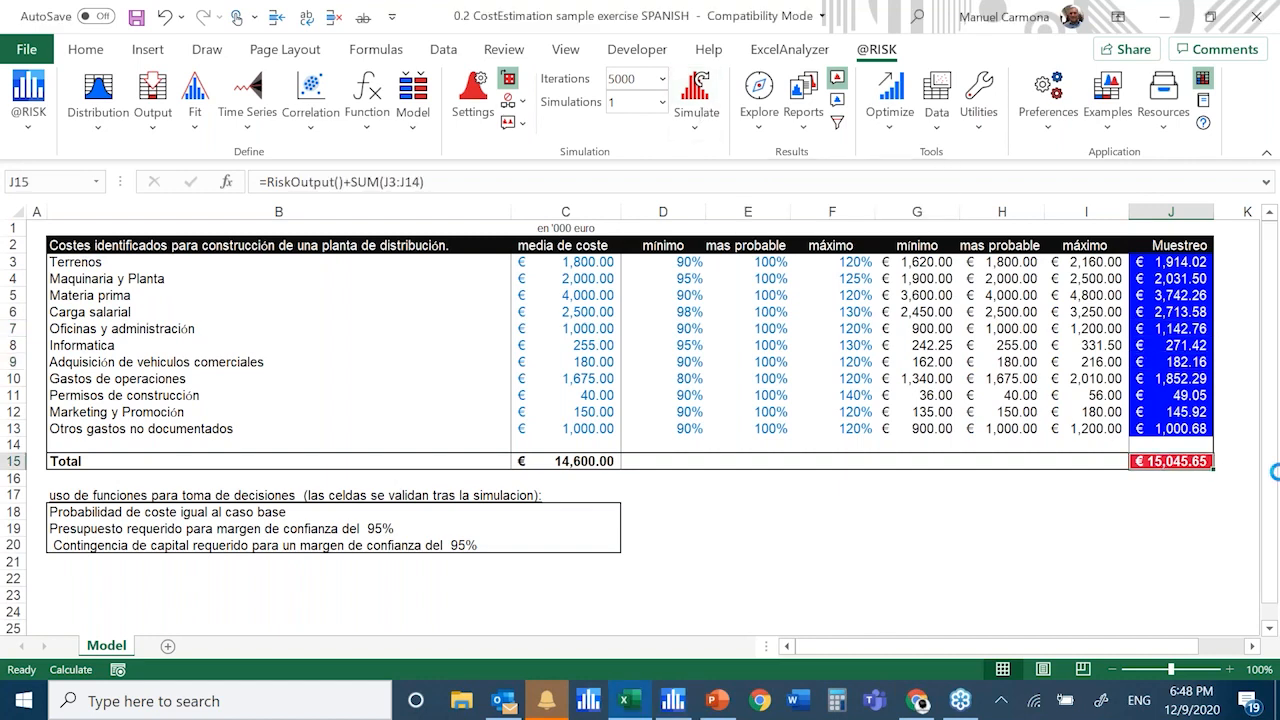
left_click(759, 100)
left_click(815, 157)
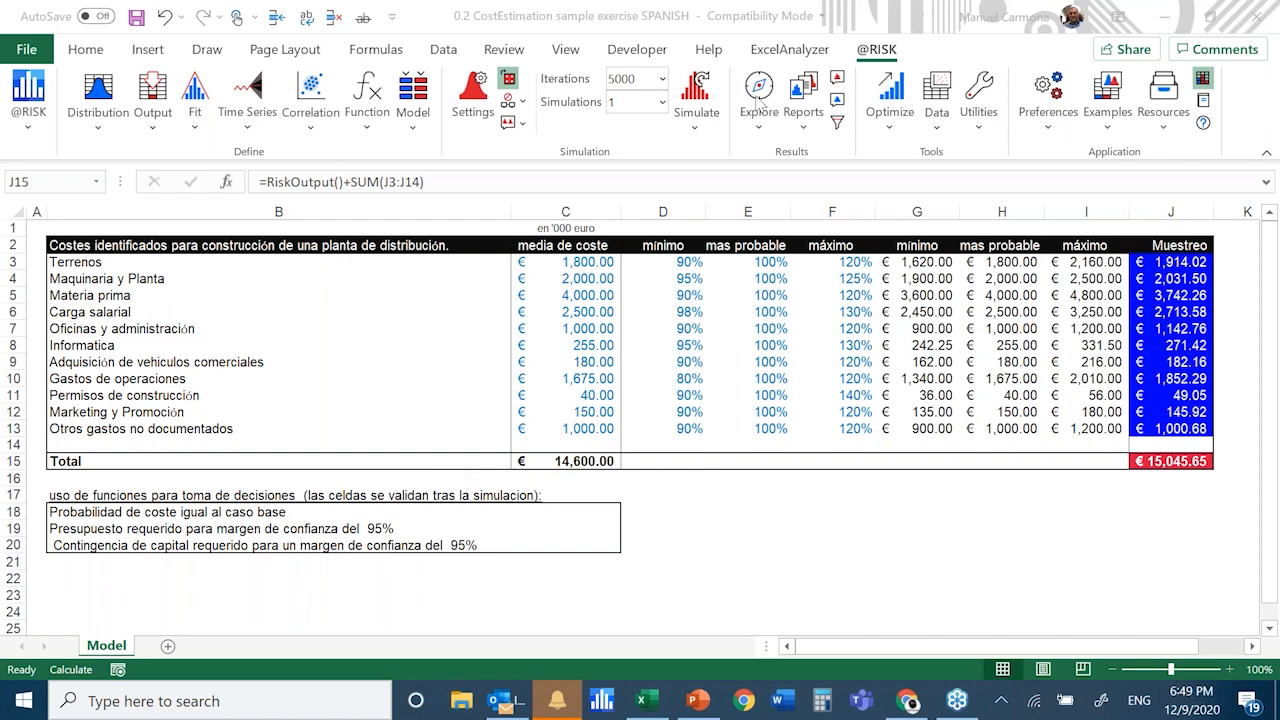
left_click(759, 92)
left_click_drag(680, 262, 596, 22)
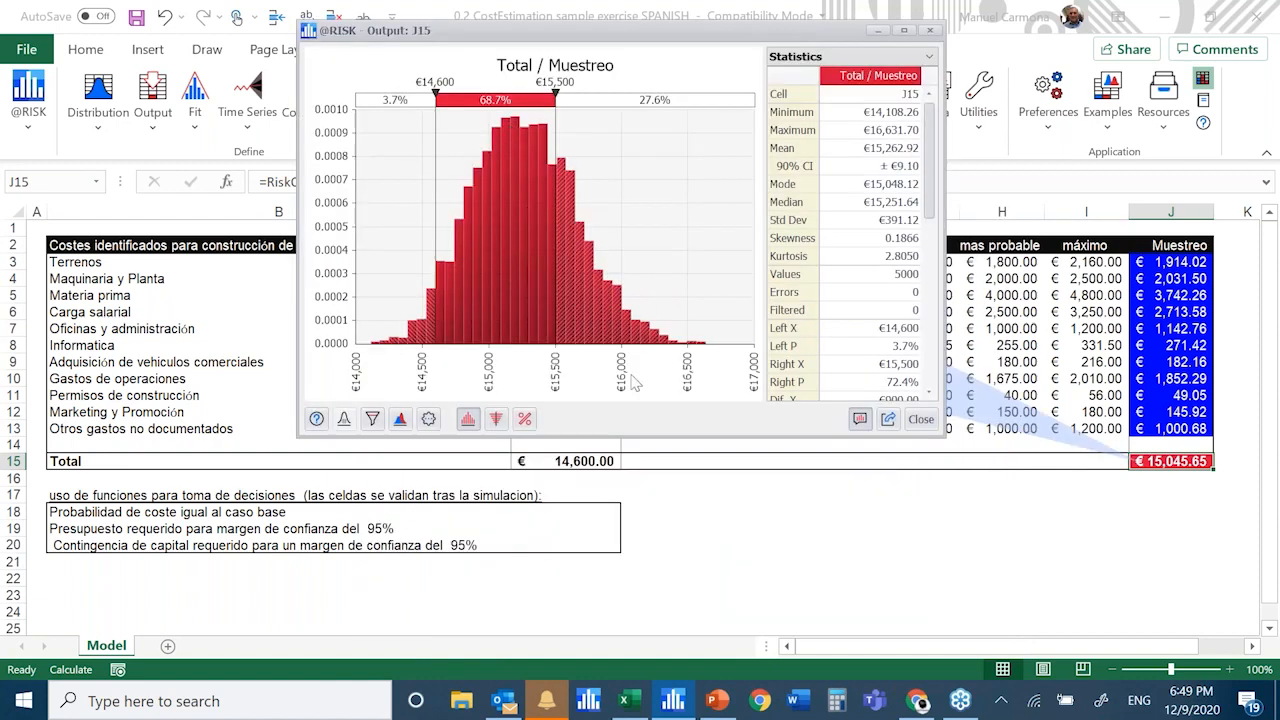